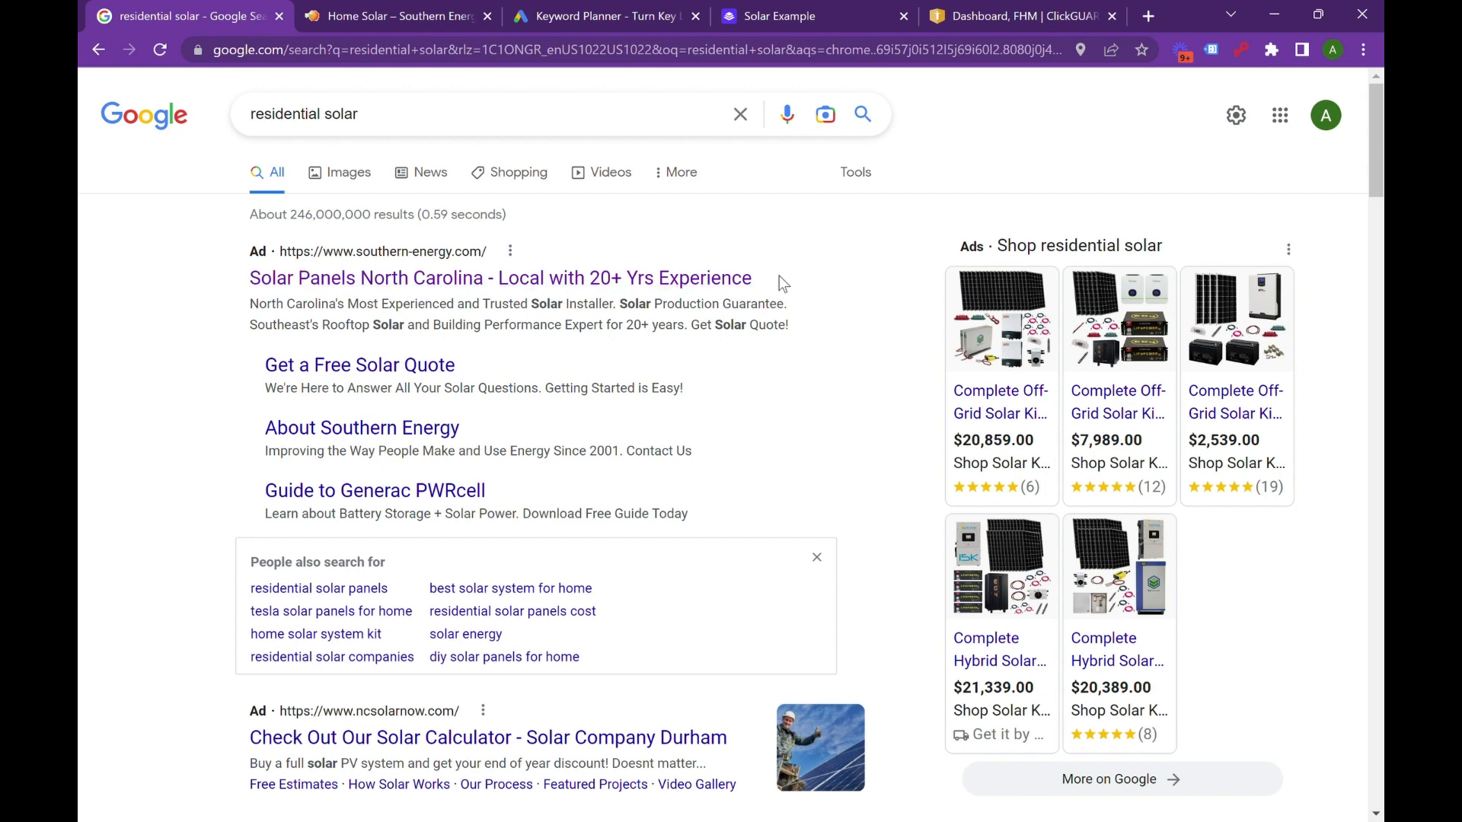
Step: Review the Southern Energy home solar landing page, including its evaluation form, navigation options and contact section
click(385, 9)
scroll(424, 277, down, 7)
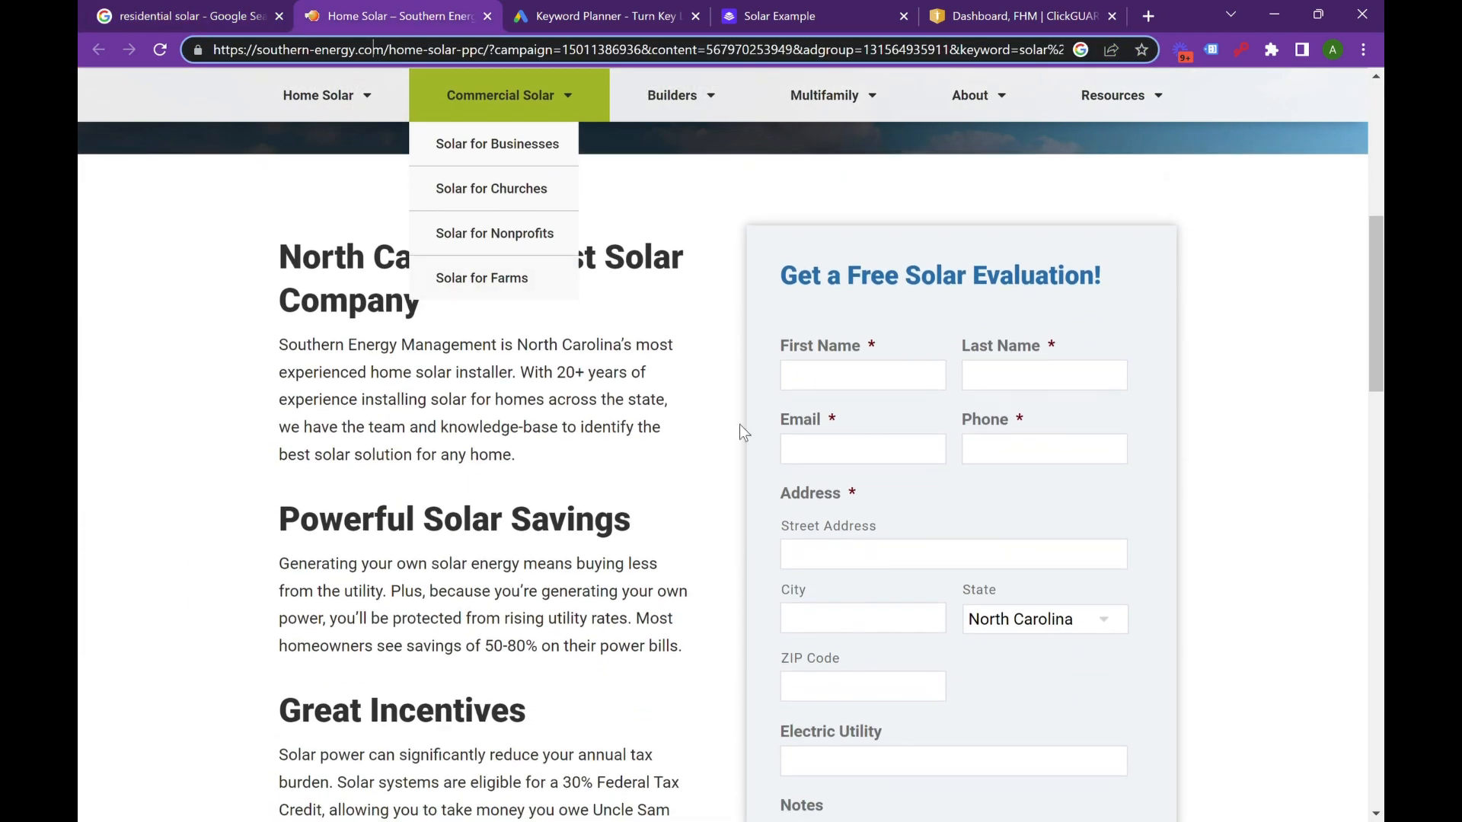
scroll(1276, 465, down, 9)
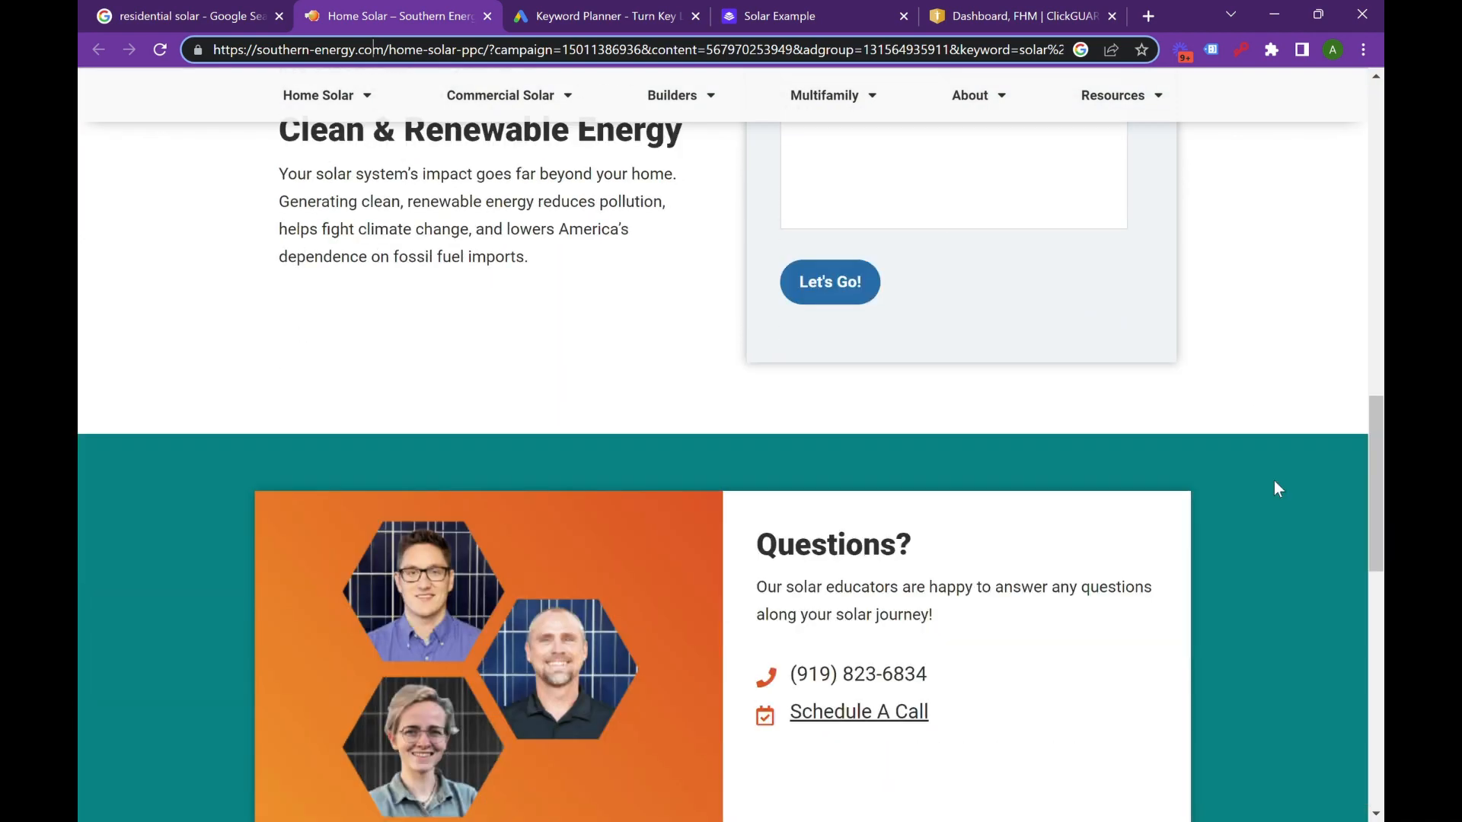
scroll(1273, 482, up, 15)
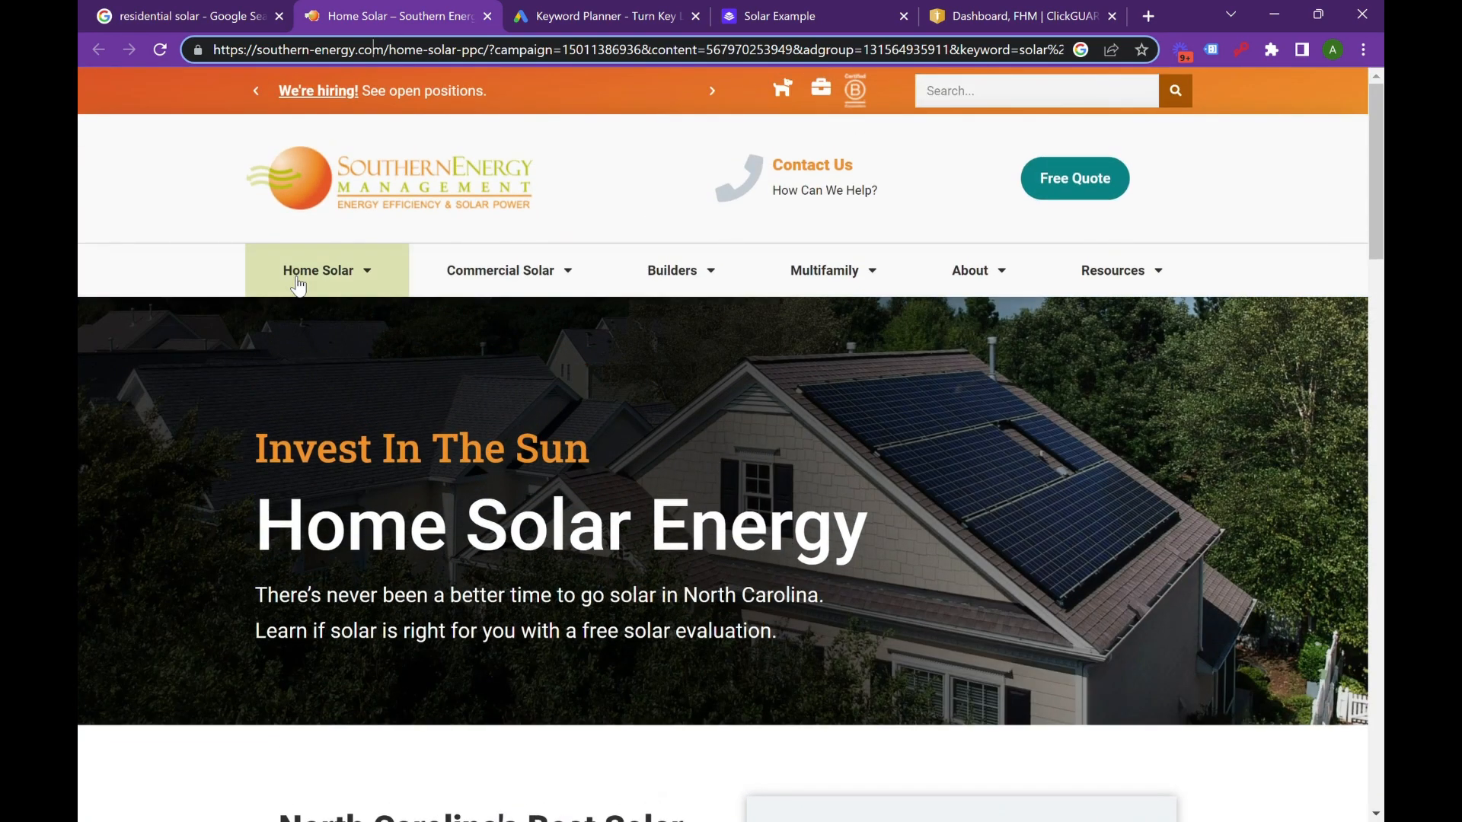
mouse_move(526, 303)
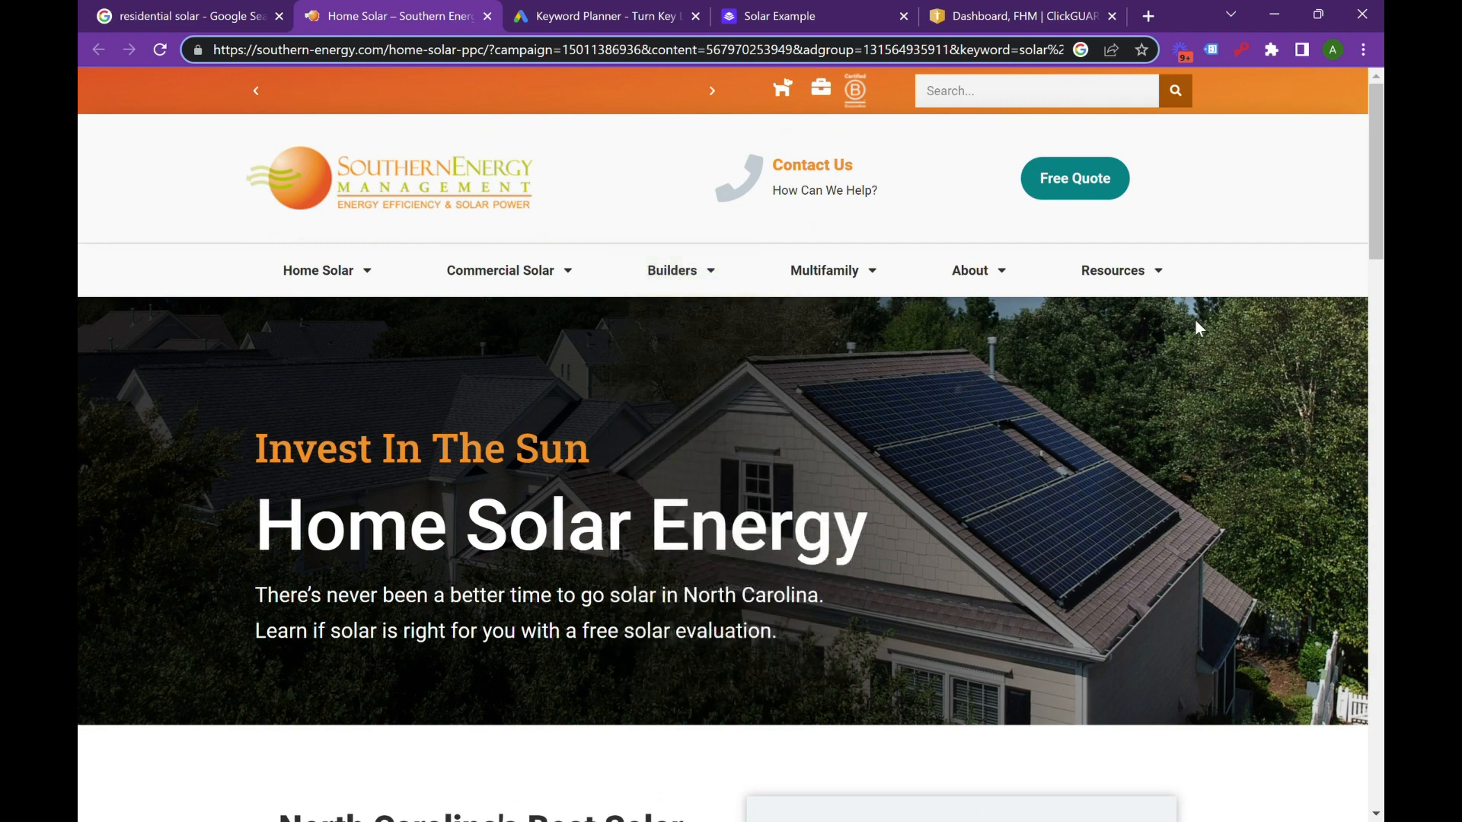
scroll(1195, 319, down, 12)
scroll(1190, 337, down, 7)
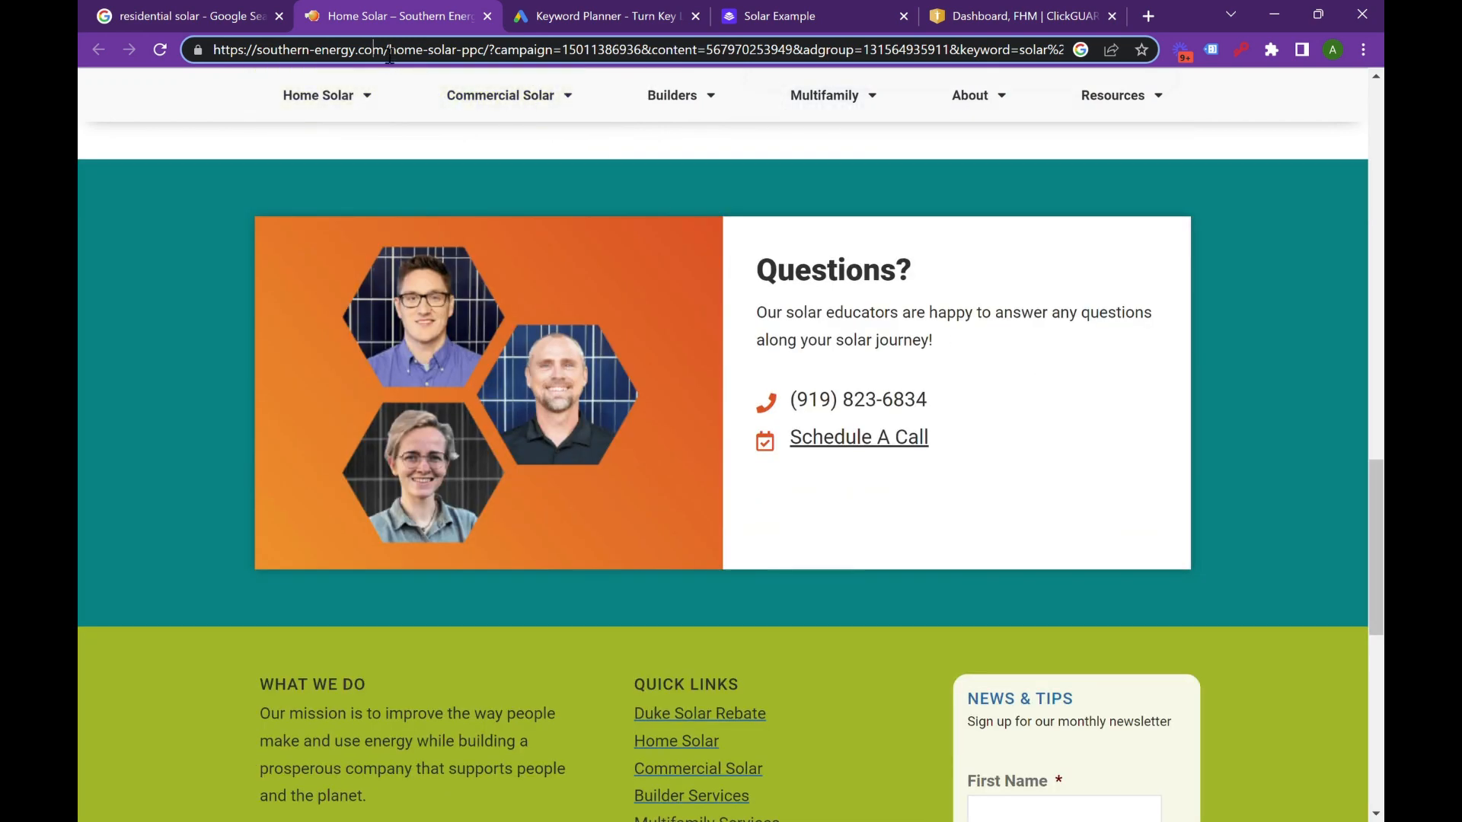
Step: Copy the domain southern-energy.com from the landing page's address and switch to the Google Ads Keyword Planner
drag(386, 50, 258, 49)
key(ctrl+c)
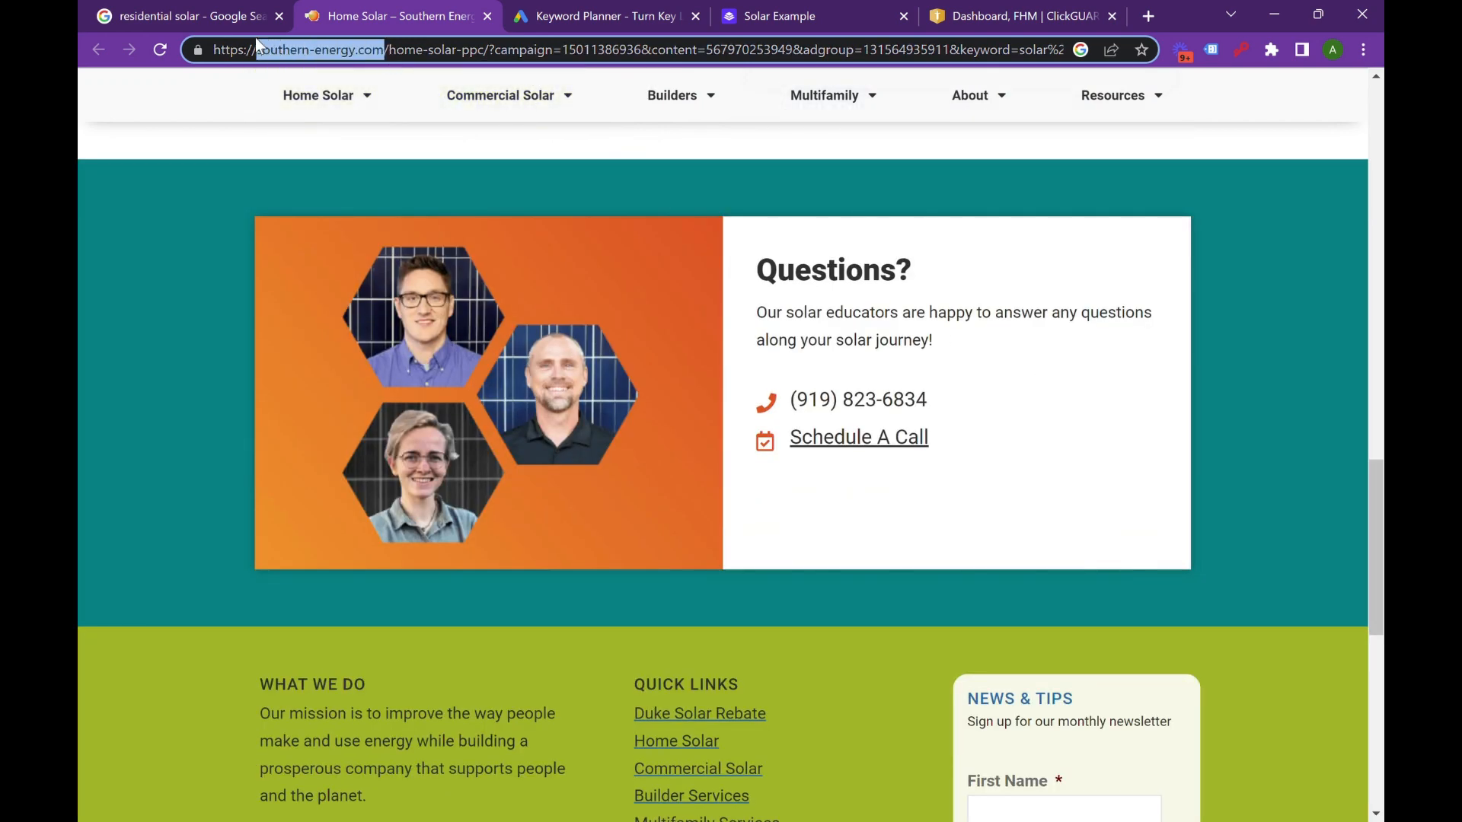
scroll(931, 284, up, 19)
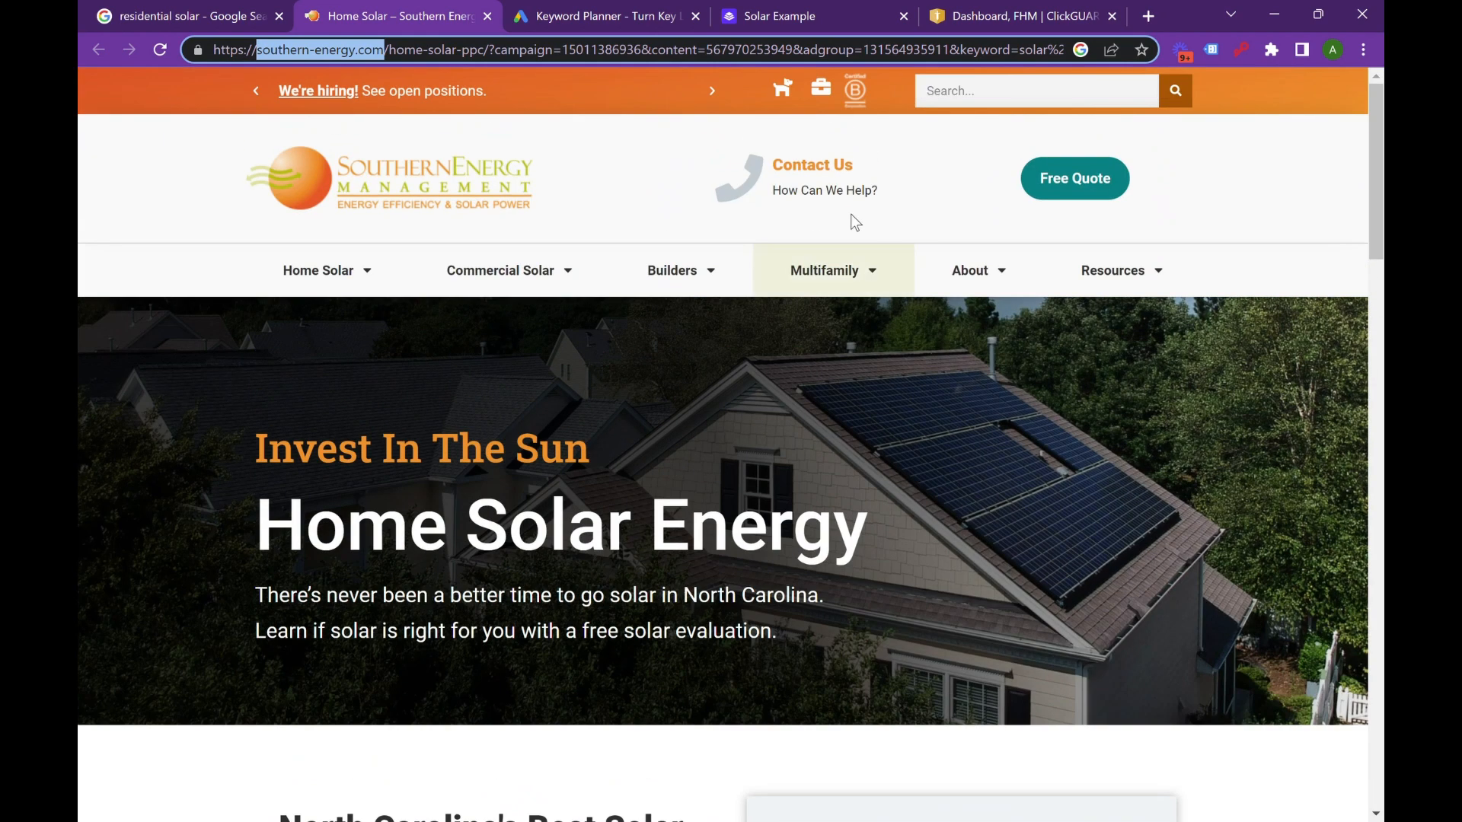
click(623, 8)
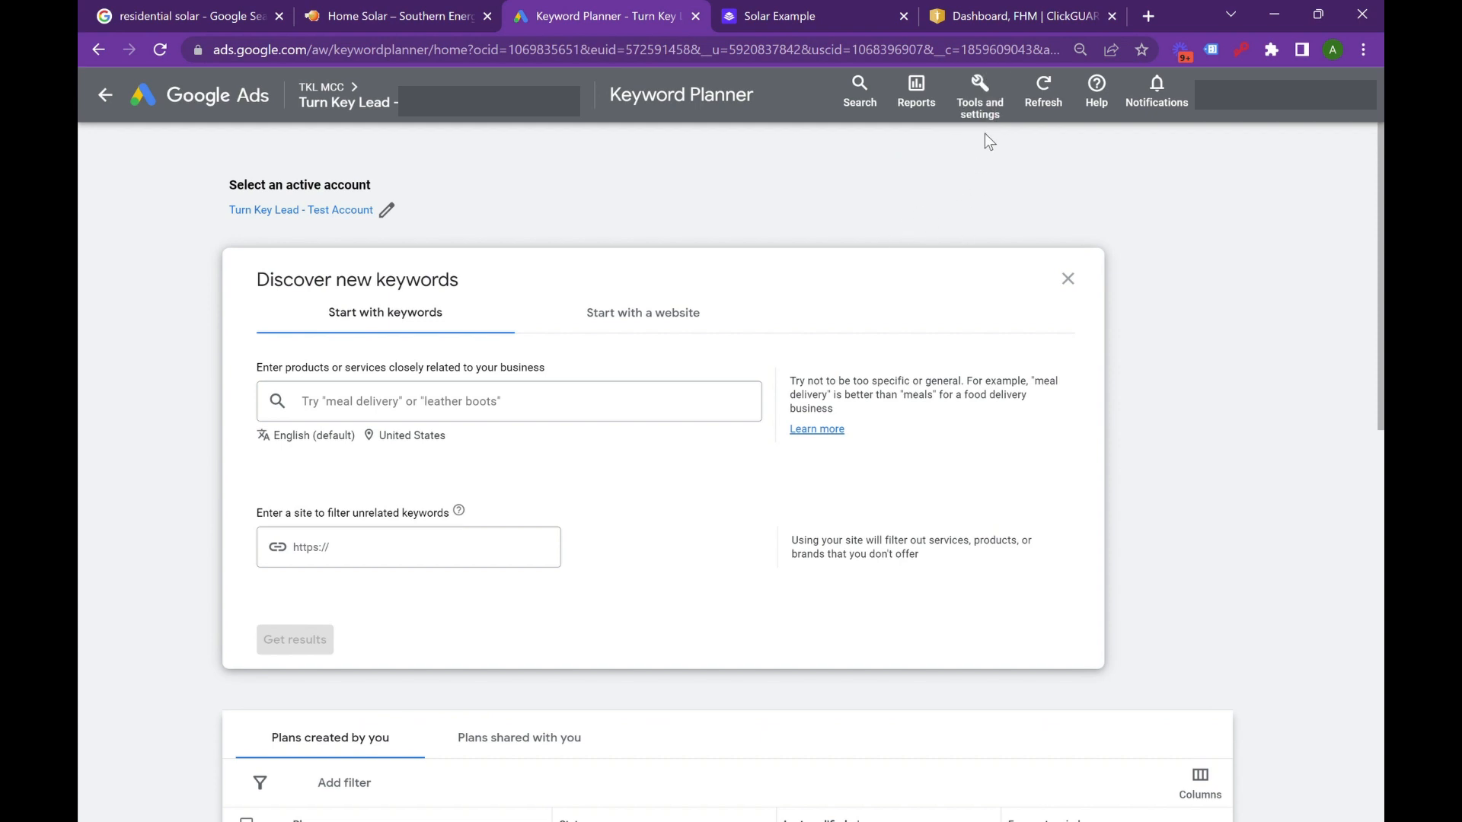
click(980, 95)
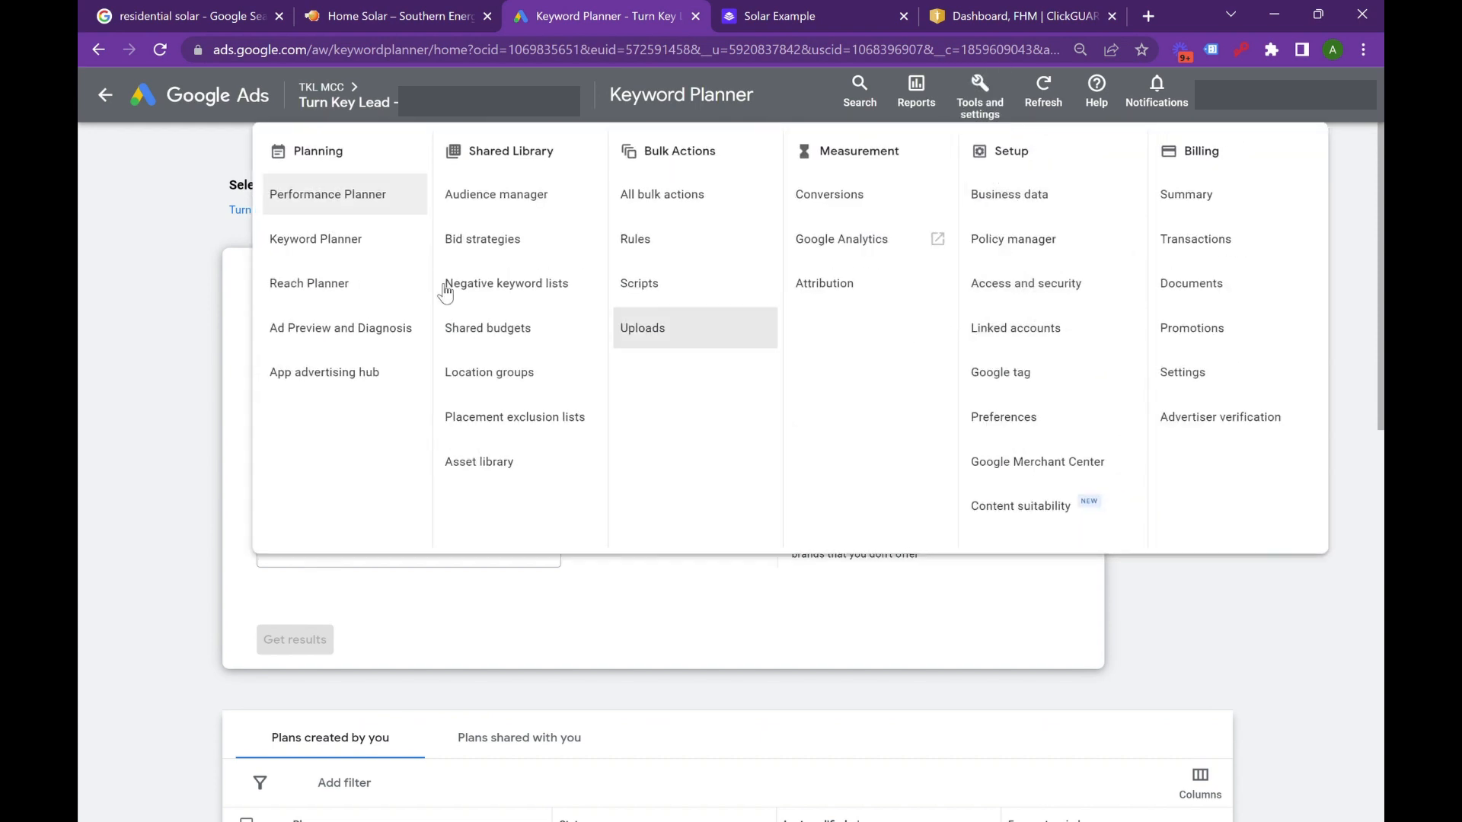
click(133, 293)
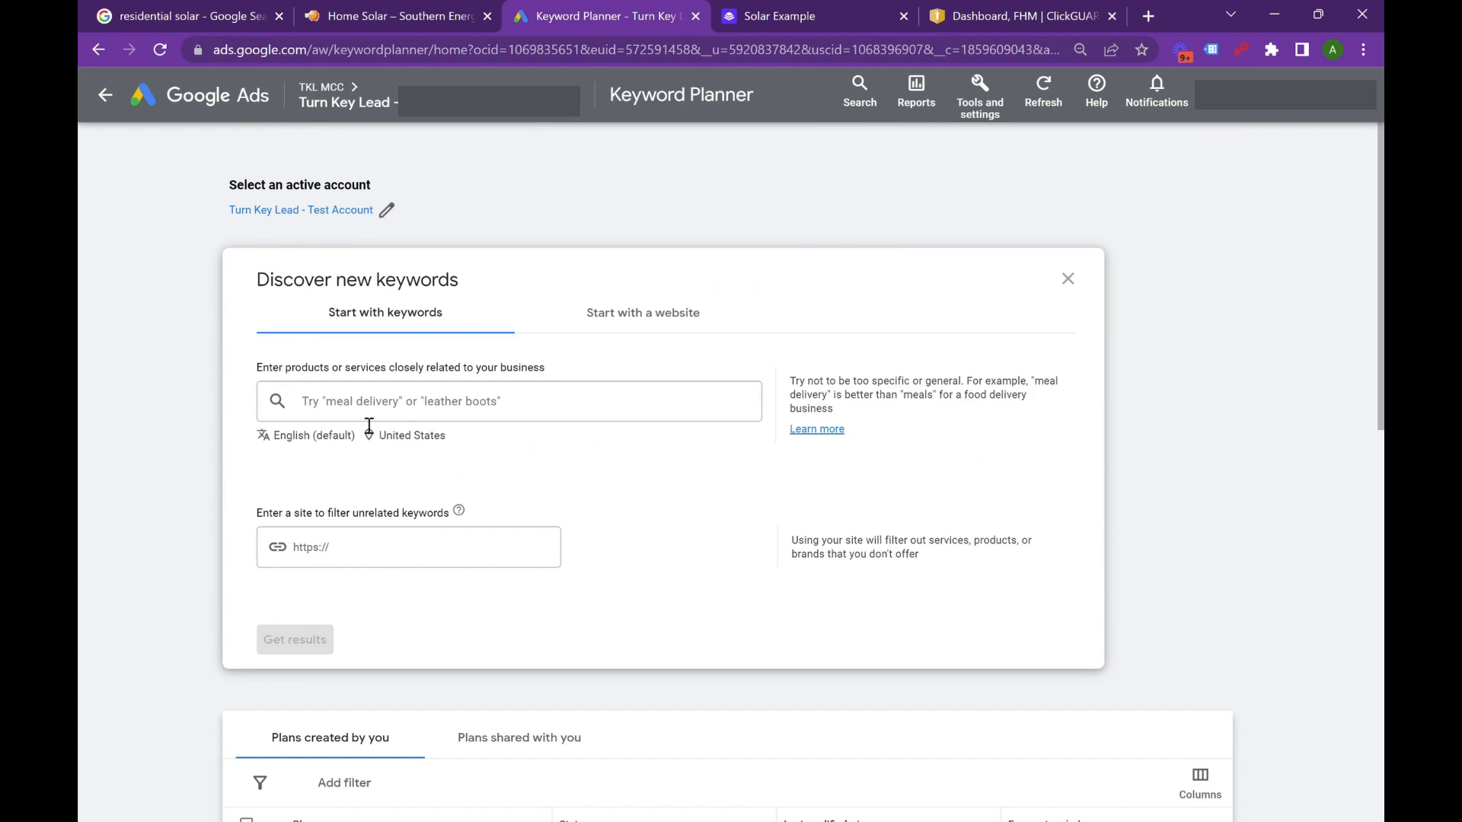
click(398, 412)
key(ctrl+v)
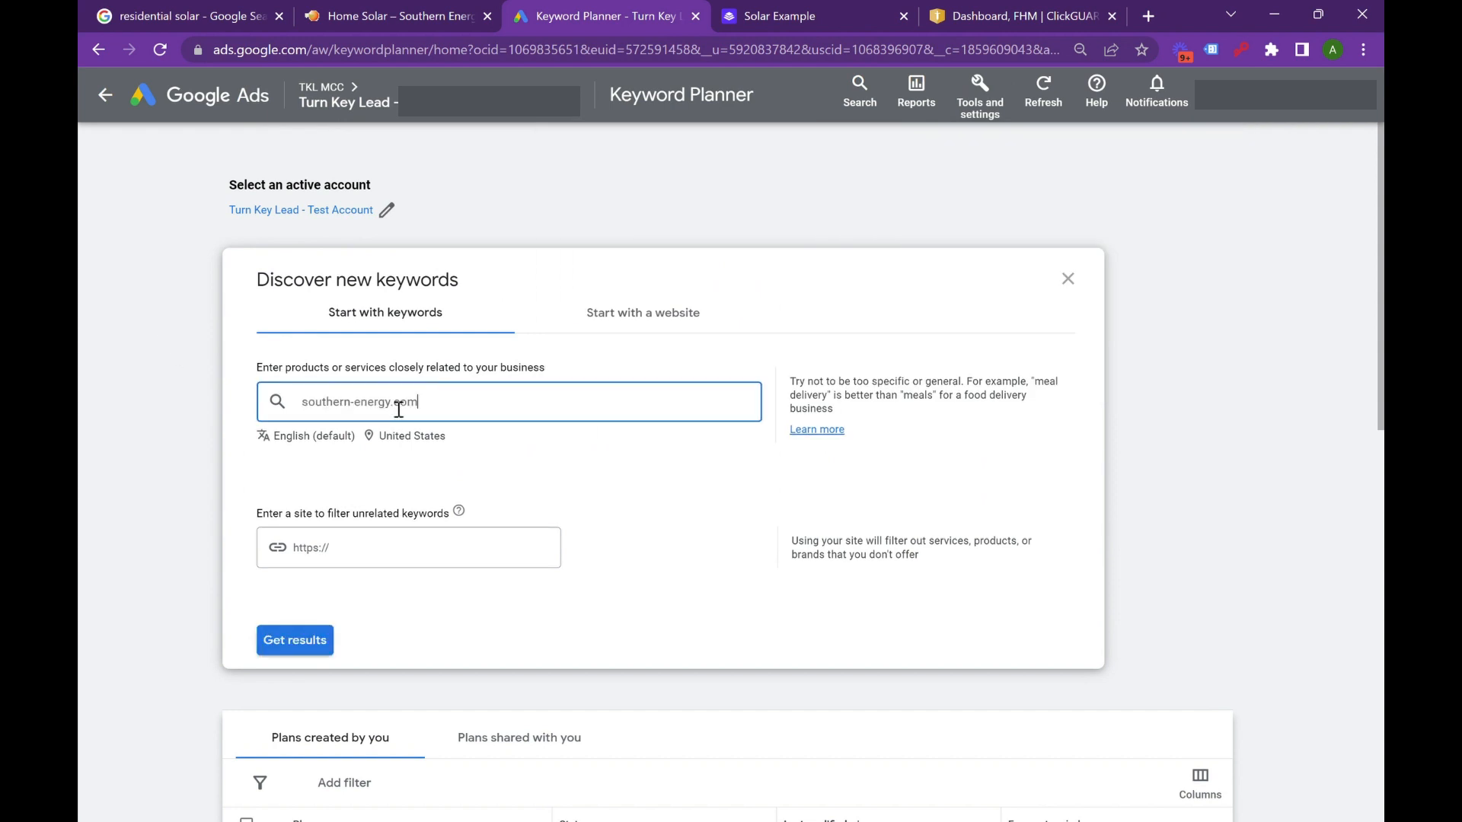
Step: Get keyword ideas using the entire website southern-energy.com as the source
click(670, 323)
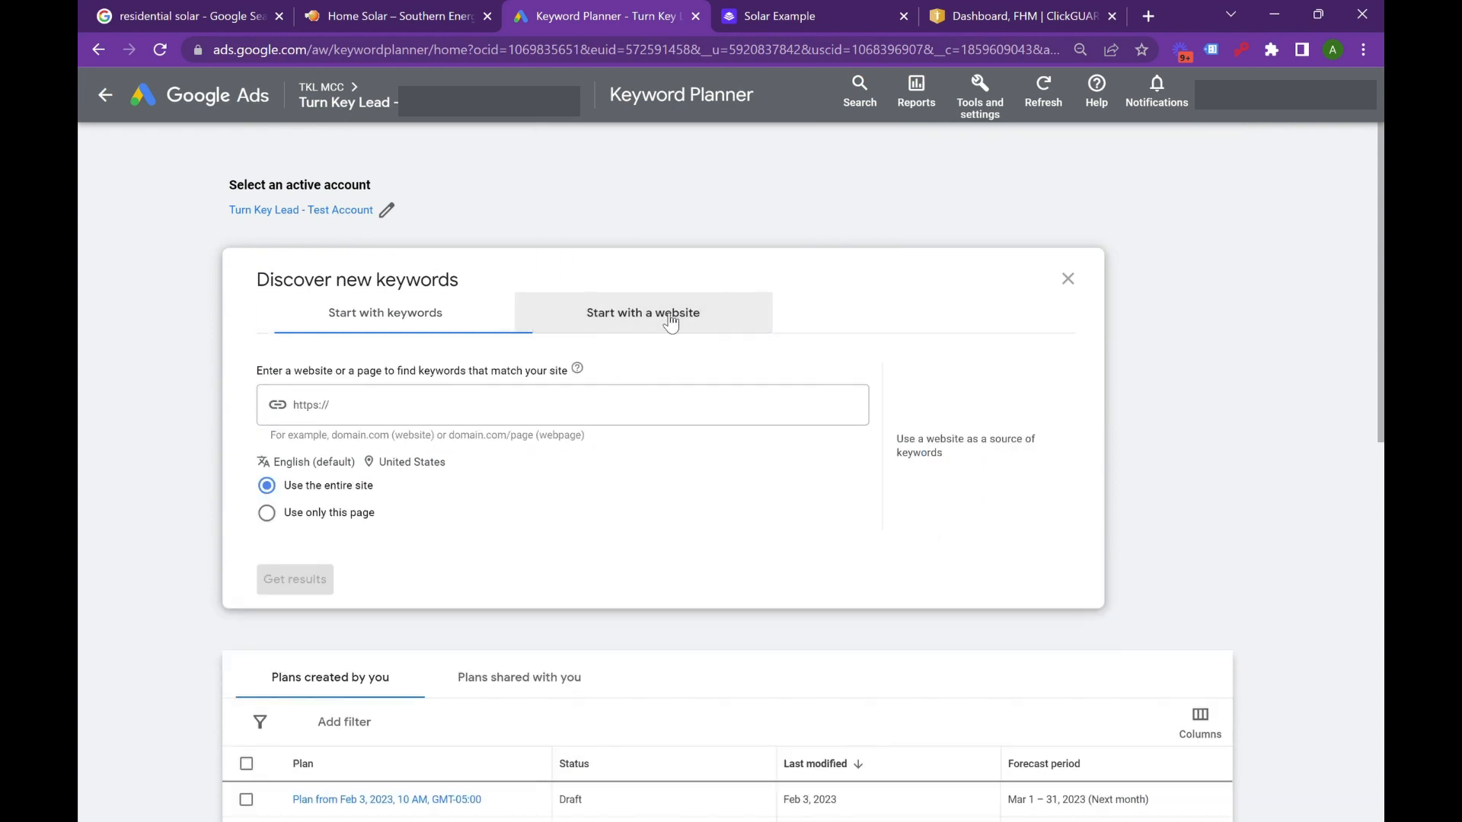
click(443, 413)
key(ctrl+v)
click(314, 578)
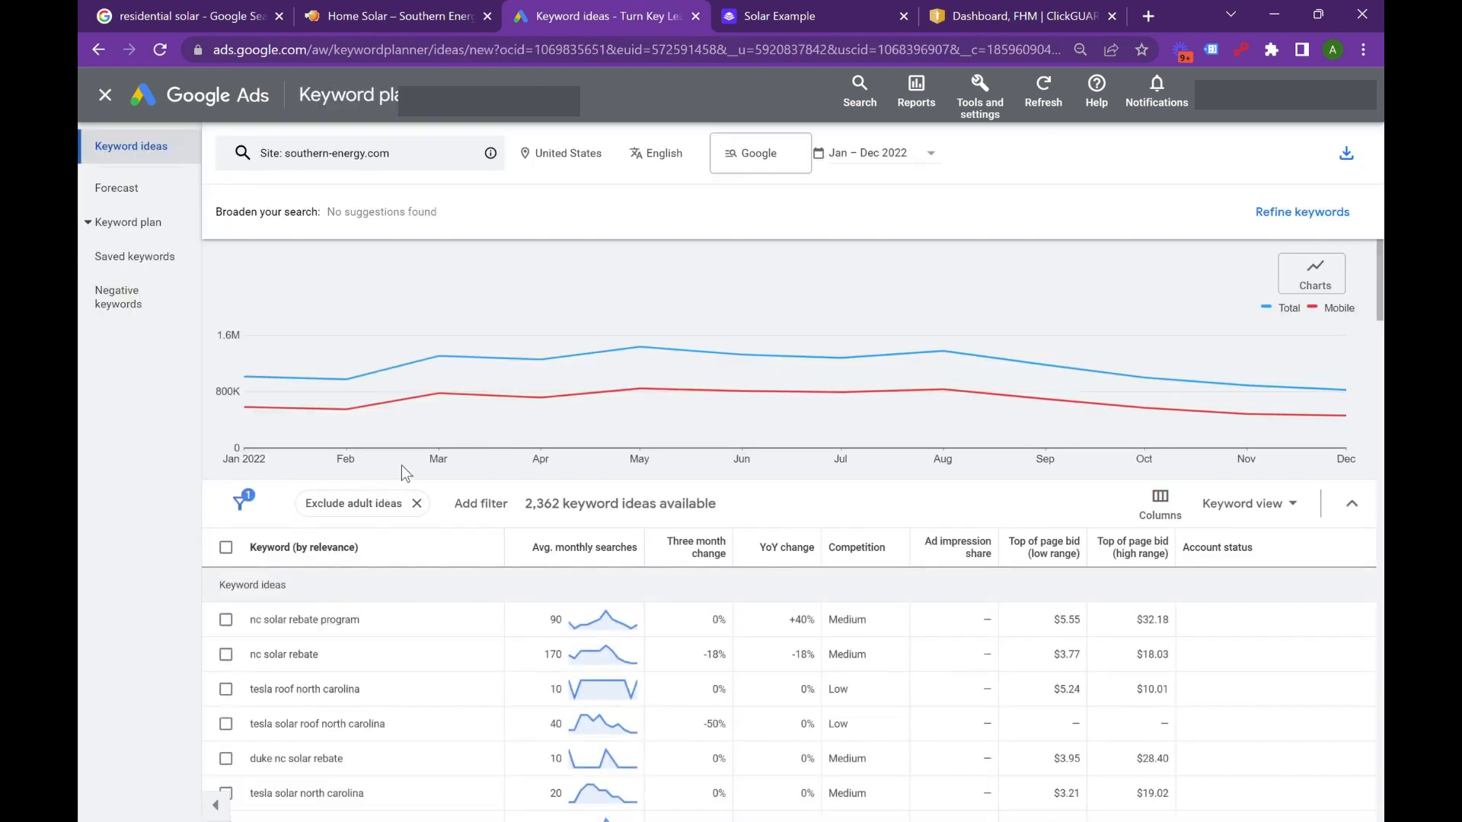
Step: Select all keyword ideas for the site across every page and add them as broad match keywords to create a plan
scroll(401, 465, down, 2)
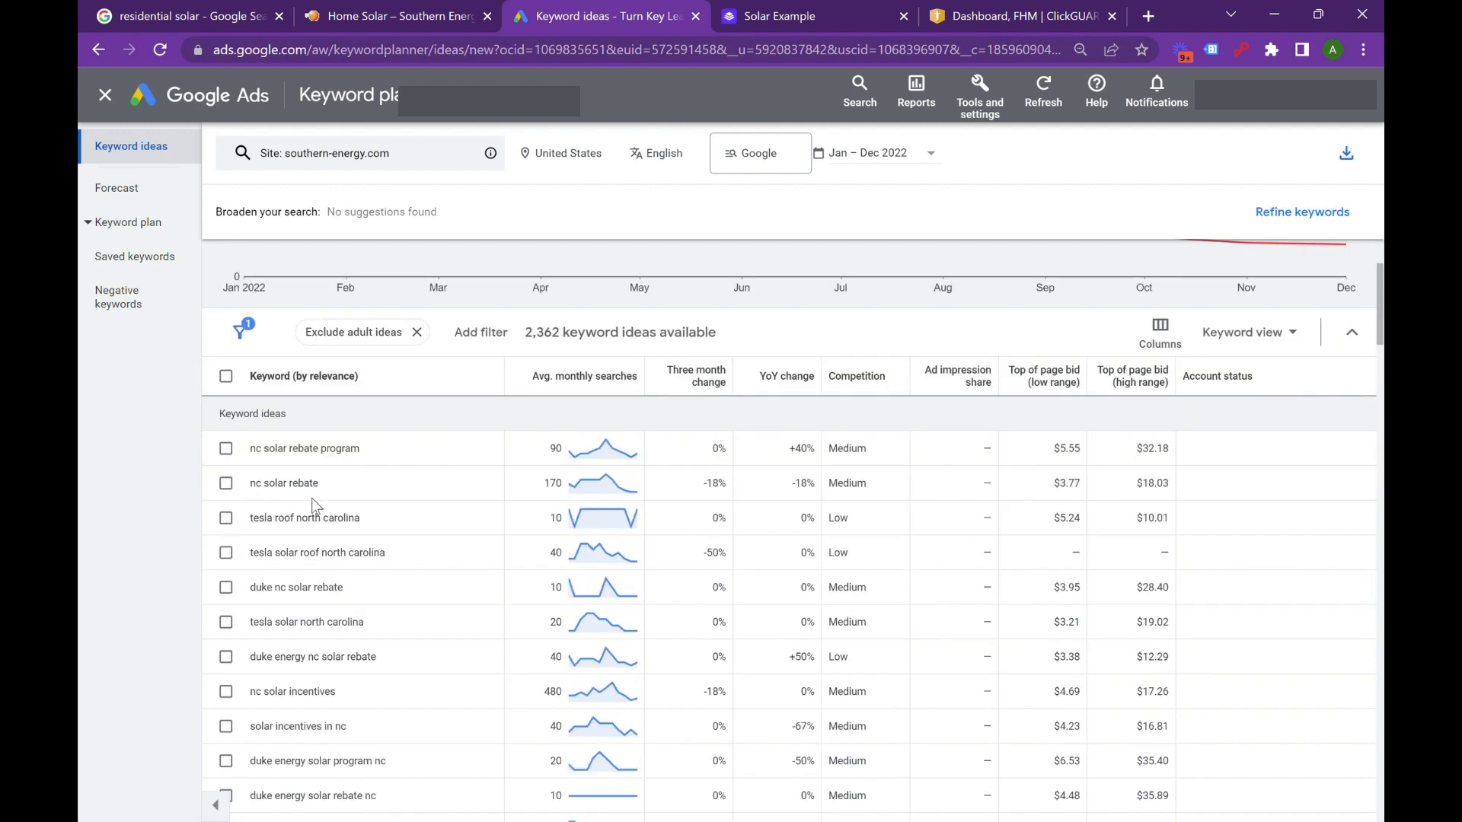
click(225, 375)
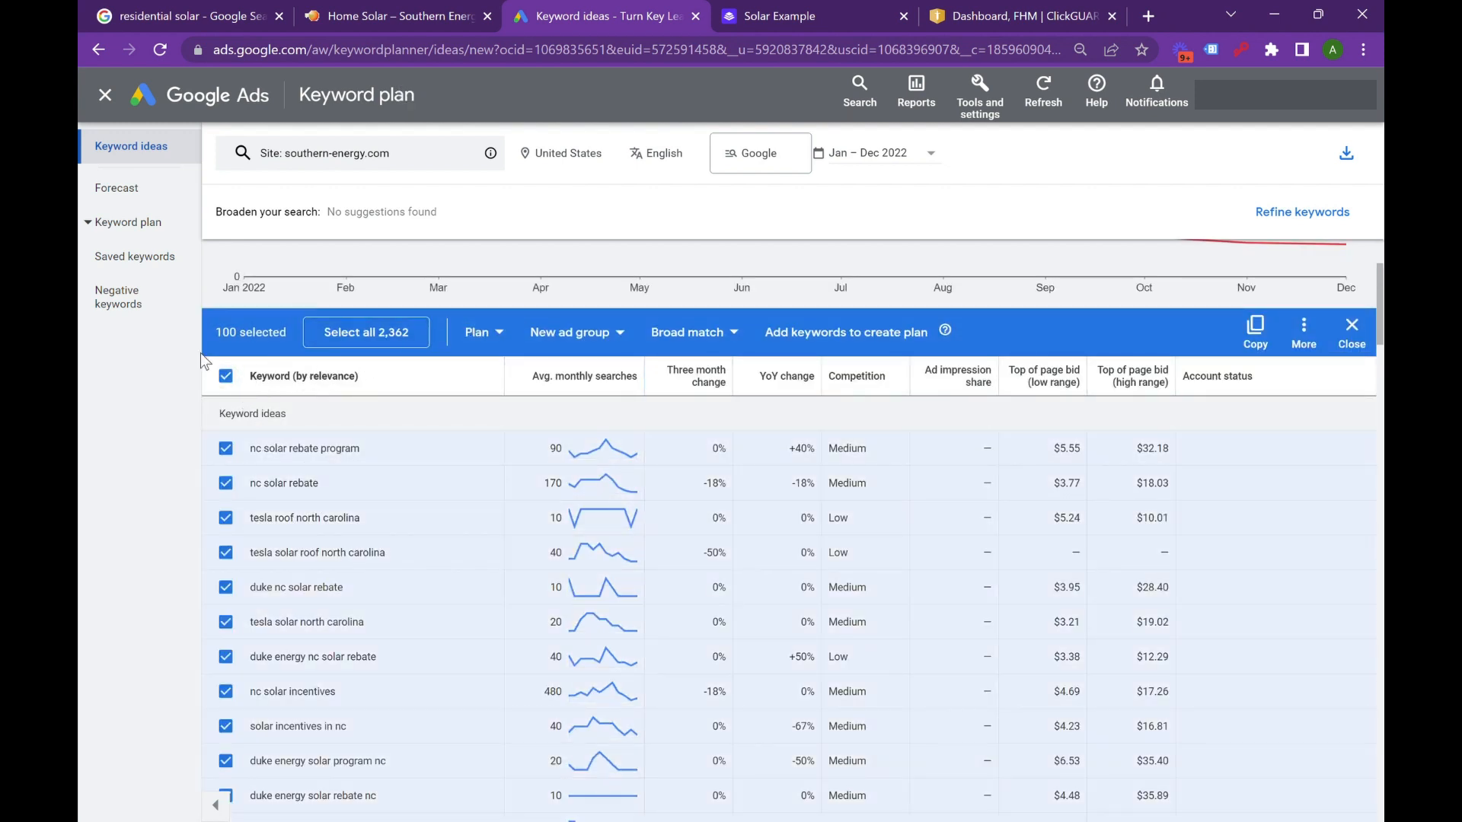
click(389, 335)
scroll(320, 434, down, 10)
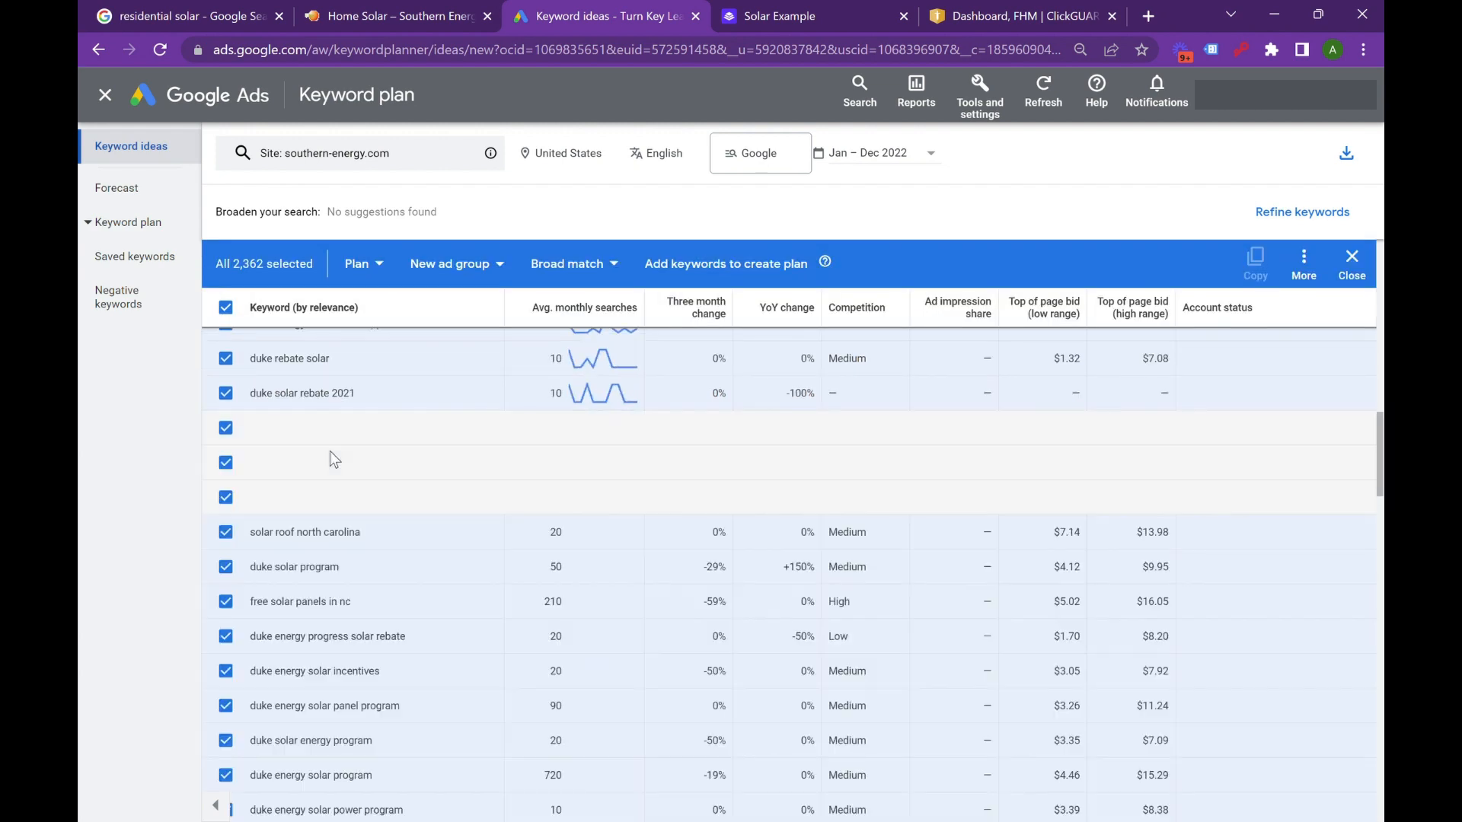
scroll(330, 456, up, 10)
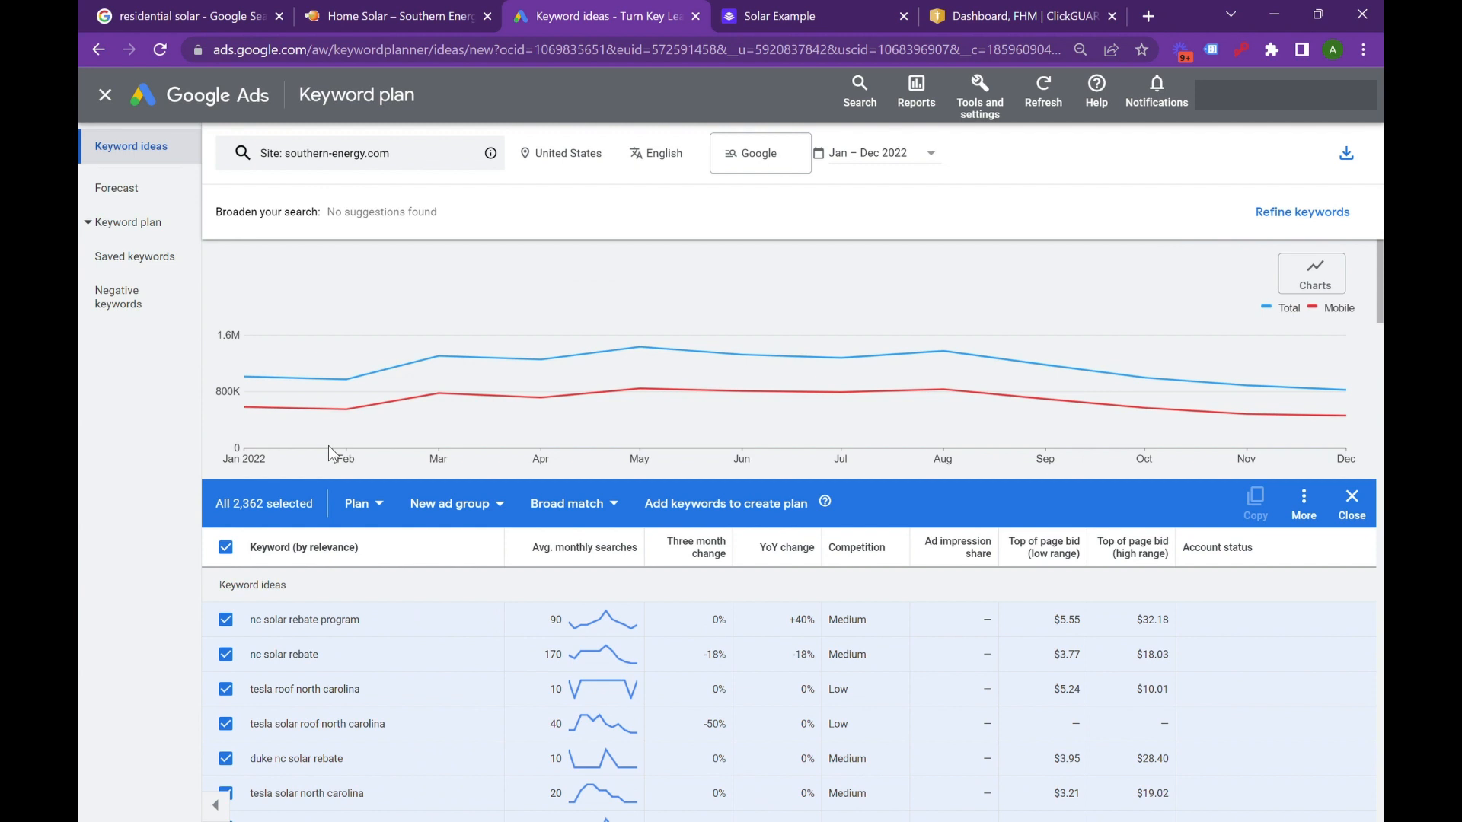
click(363, 510)
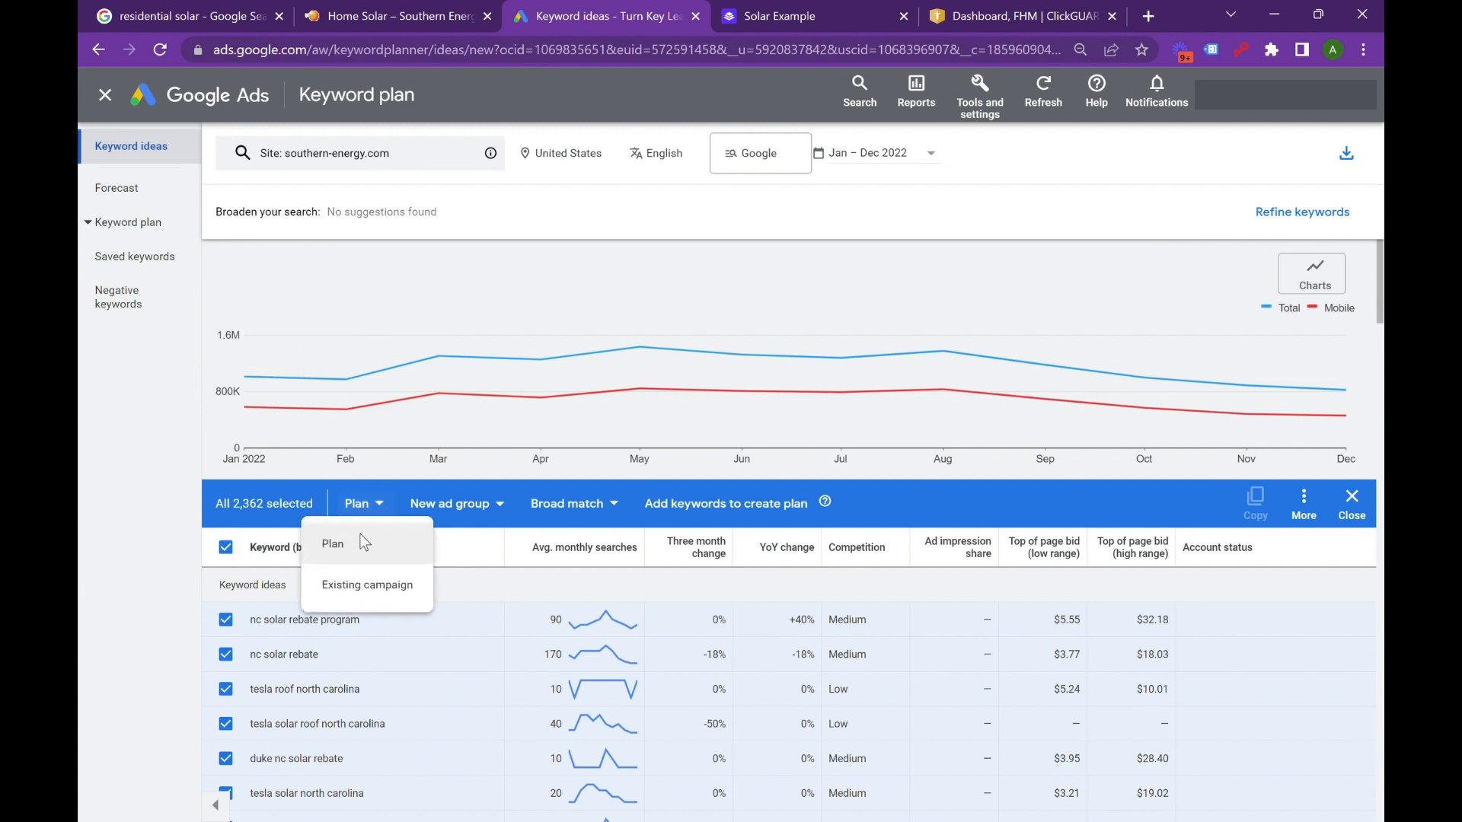
click(720, 512)
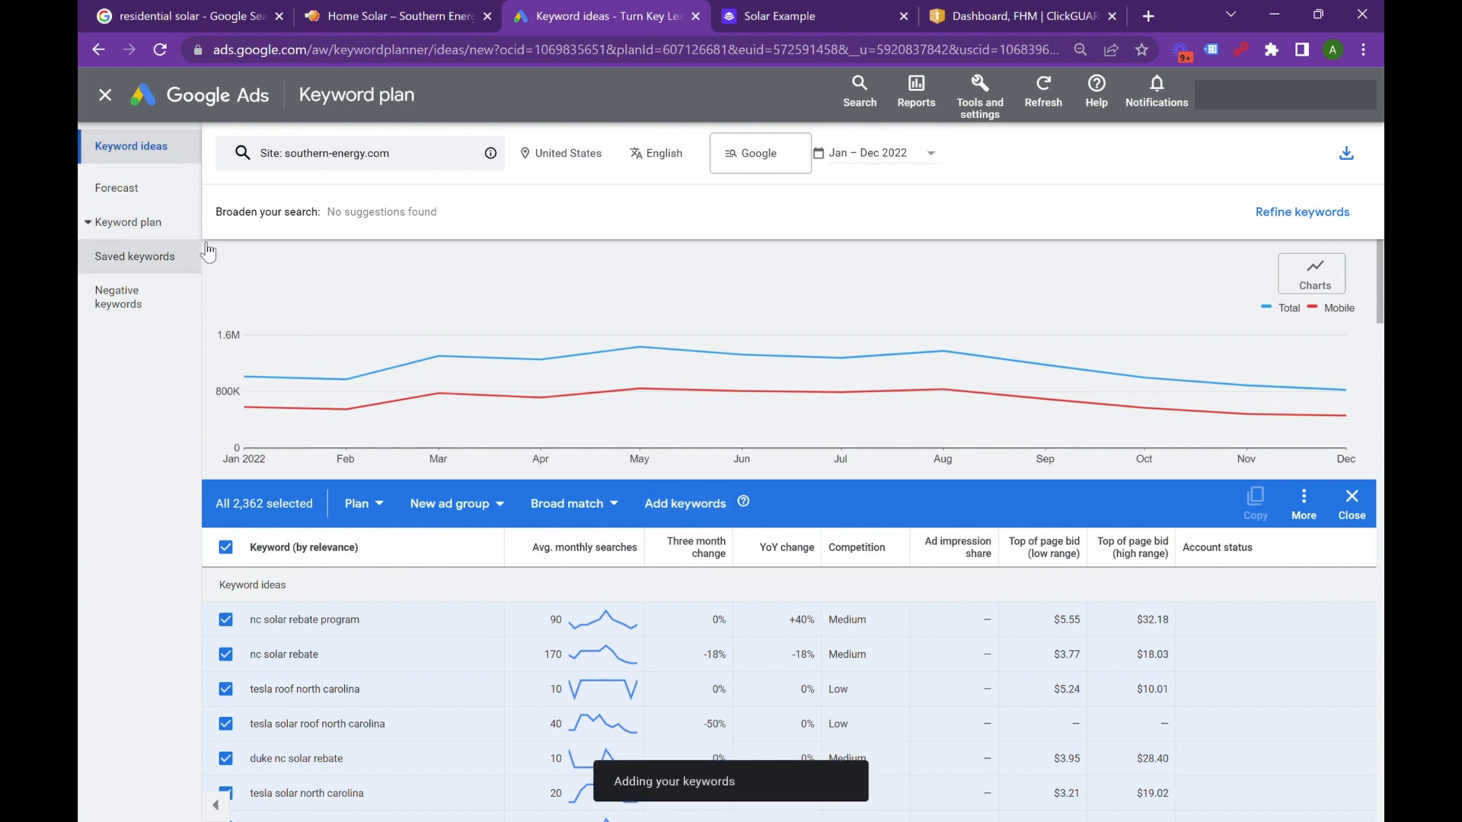
Step: In the plan's forecast, target the state of North Carolina instead of the whole United States and save the location
click(117, 191)
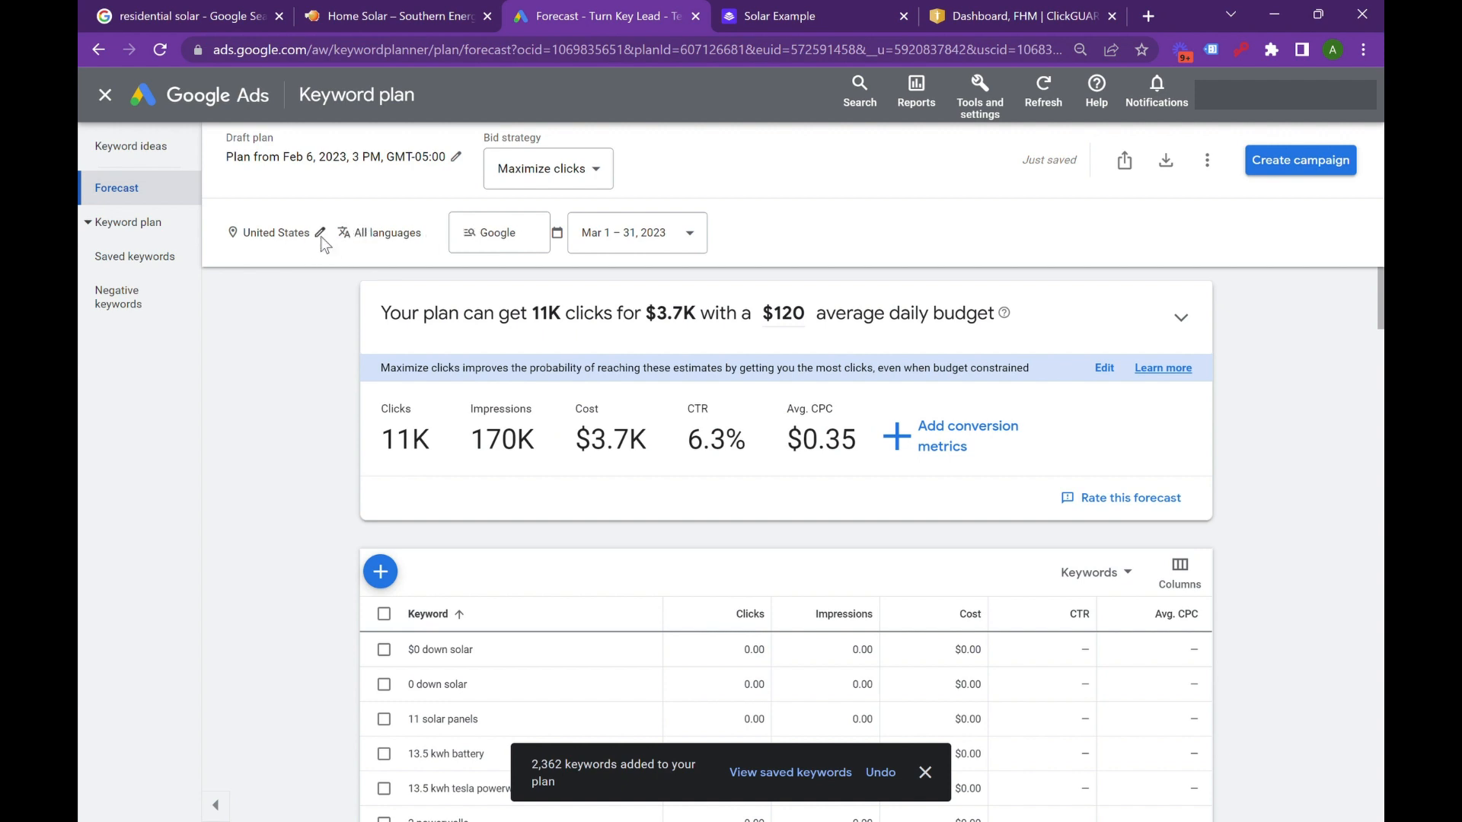
click(321, 233)
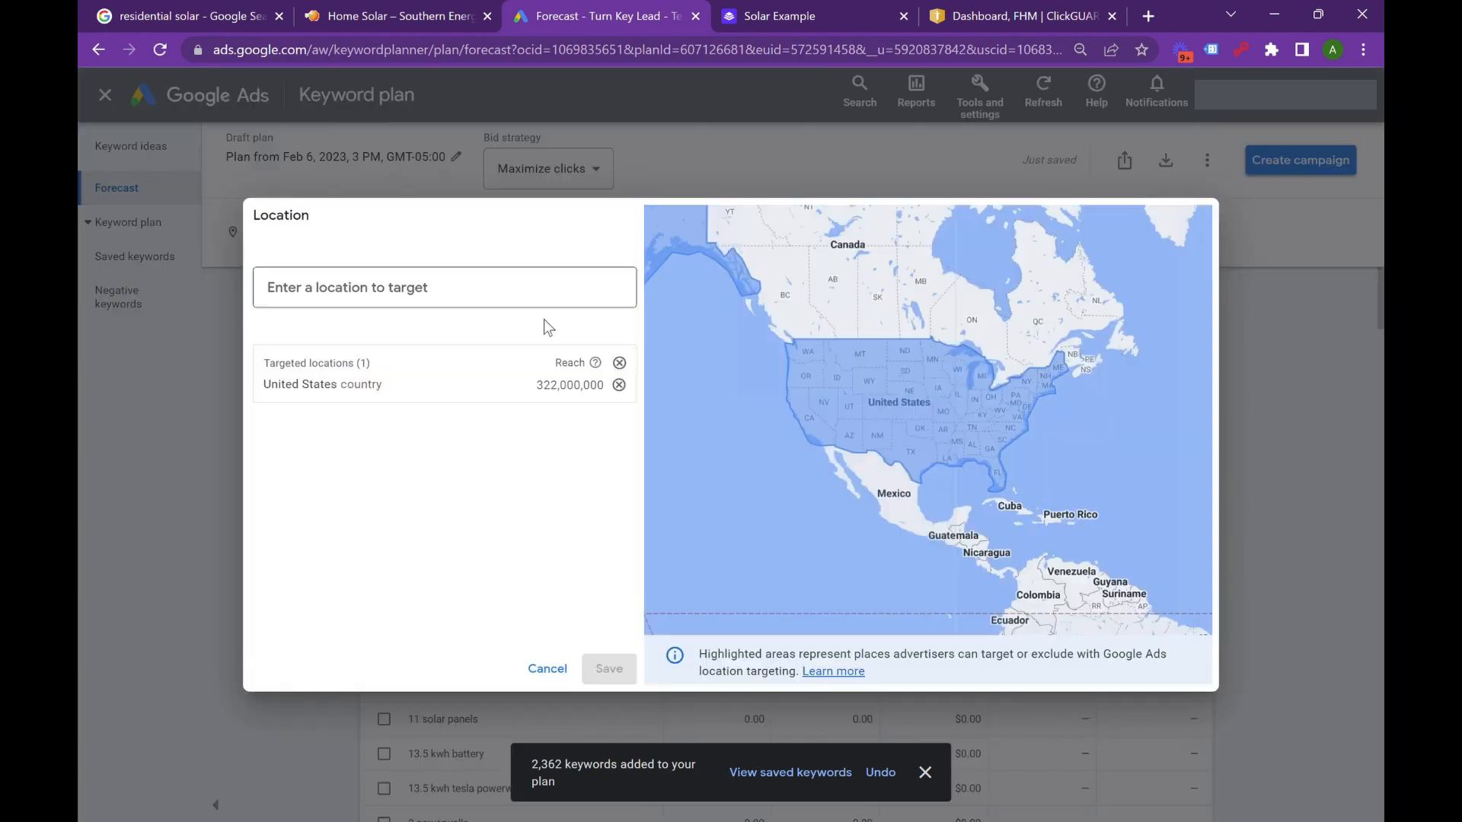
click(429, 300)
text(north)
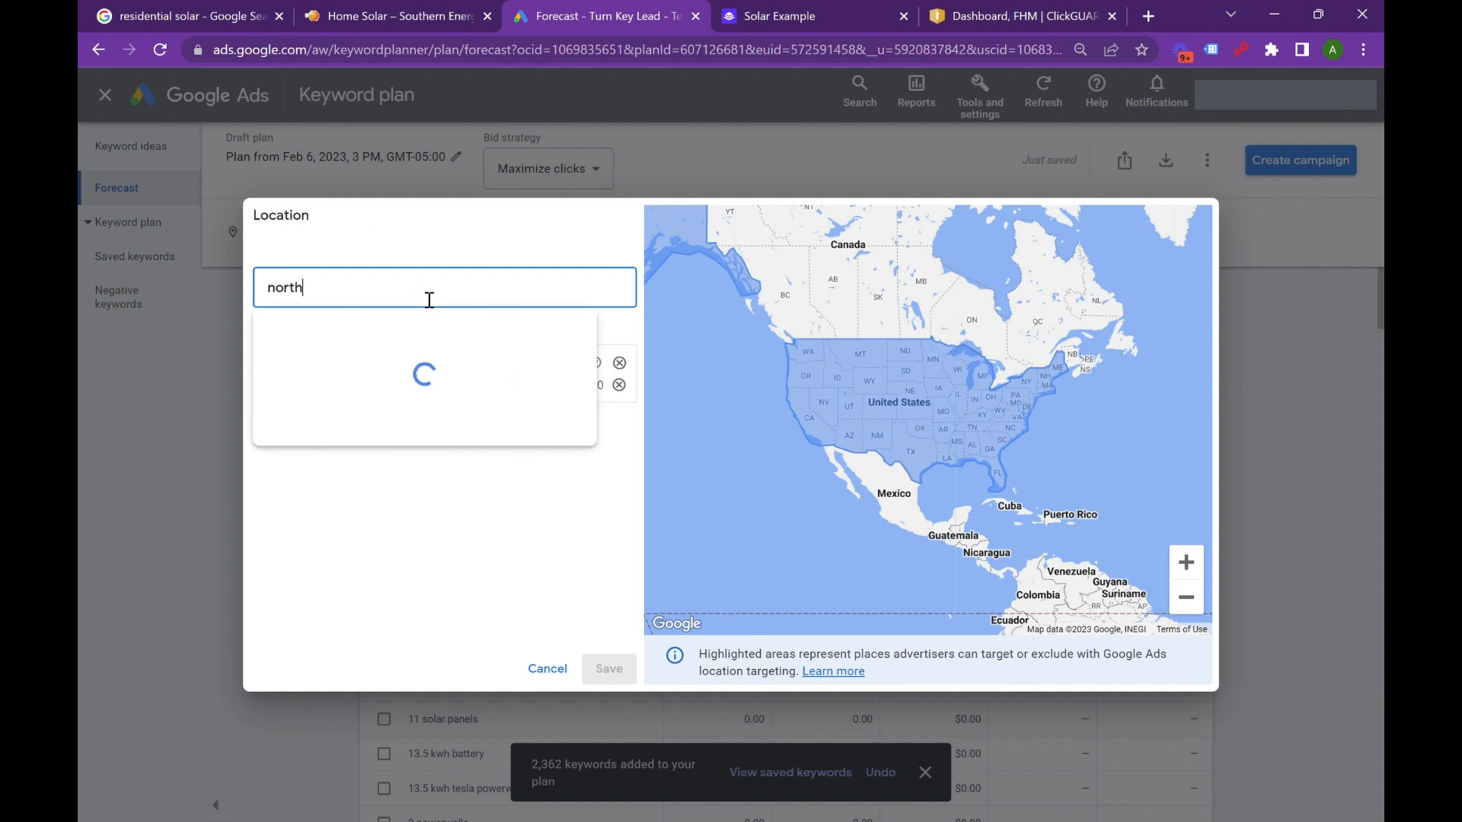
text( carolina)
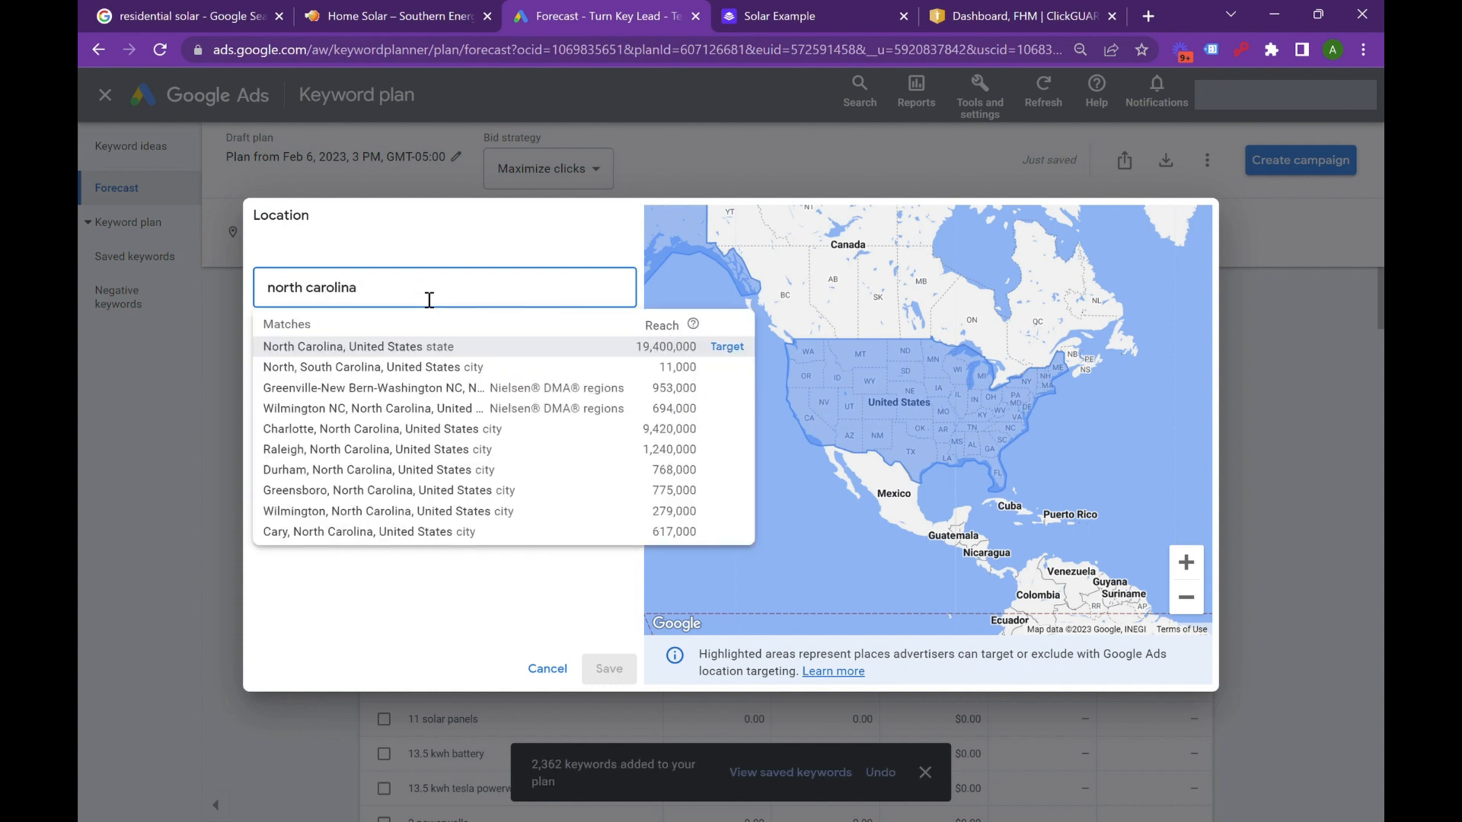
click(727, 347)
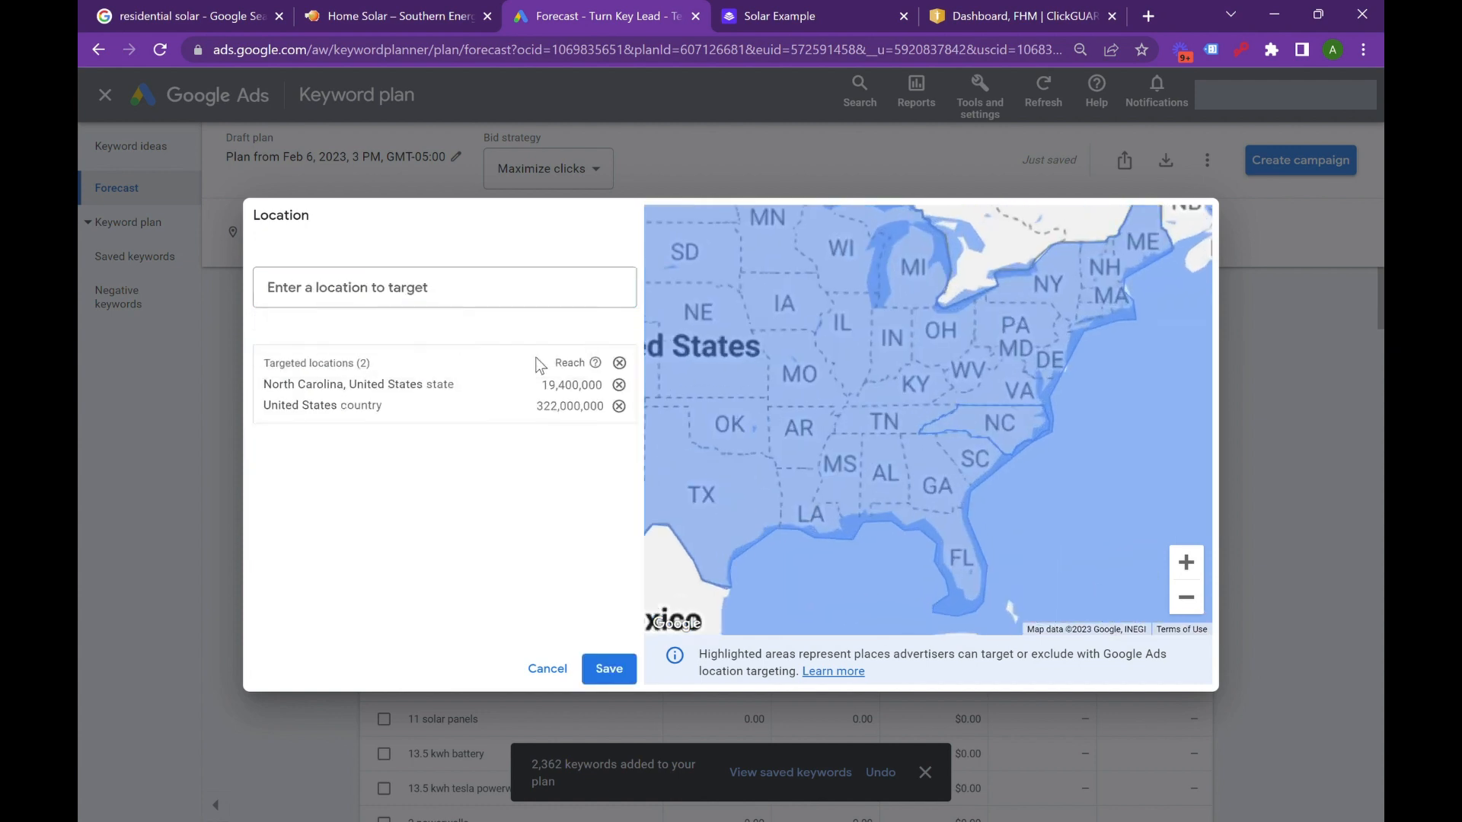
click(620, 406)
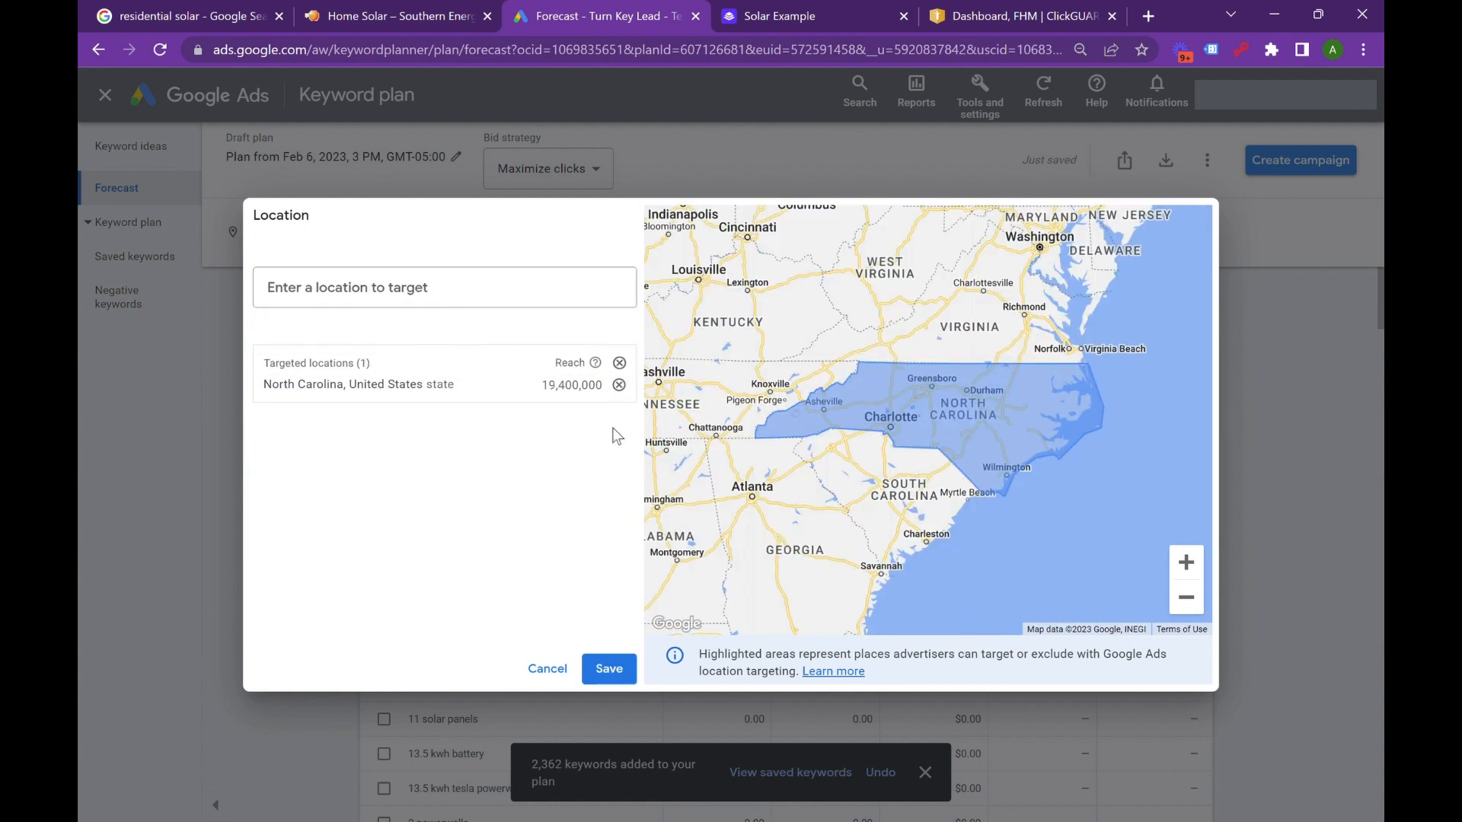
click(609, 670)
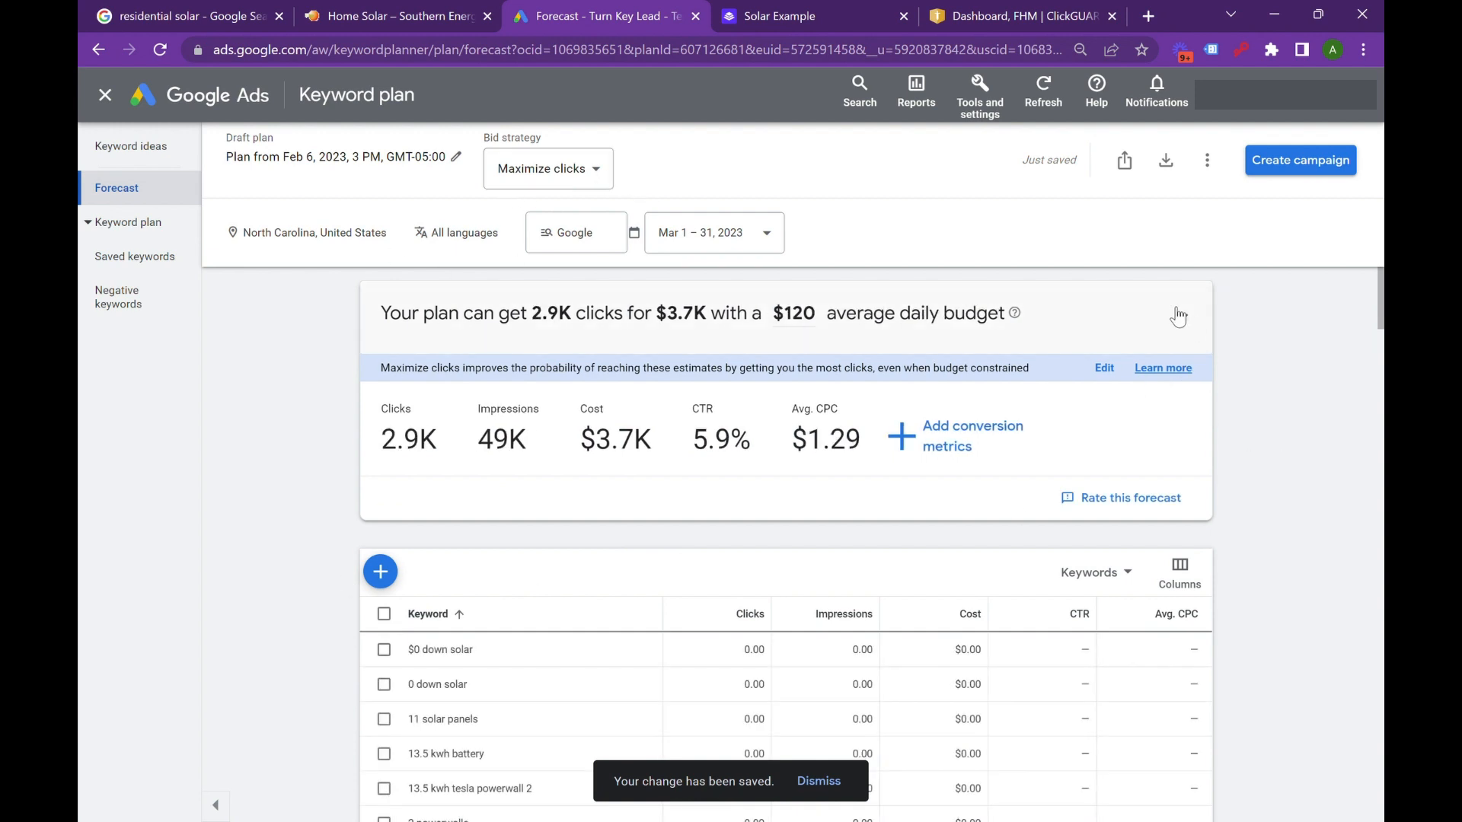
Step: Expand the forecast chart and examine the estimated clicks by daily budget, the summary metrics and the keyword list
click(1178, 316)
mouse_move(802, 428)
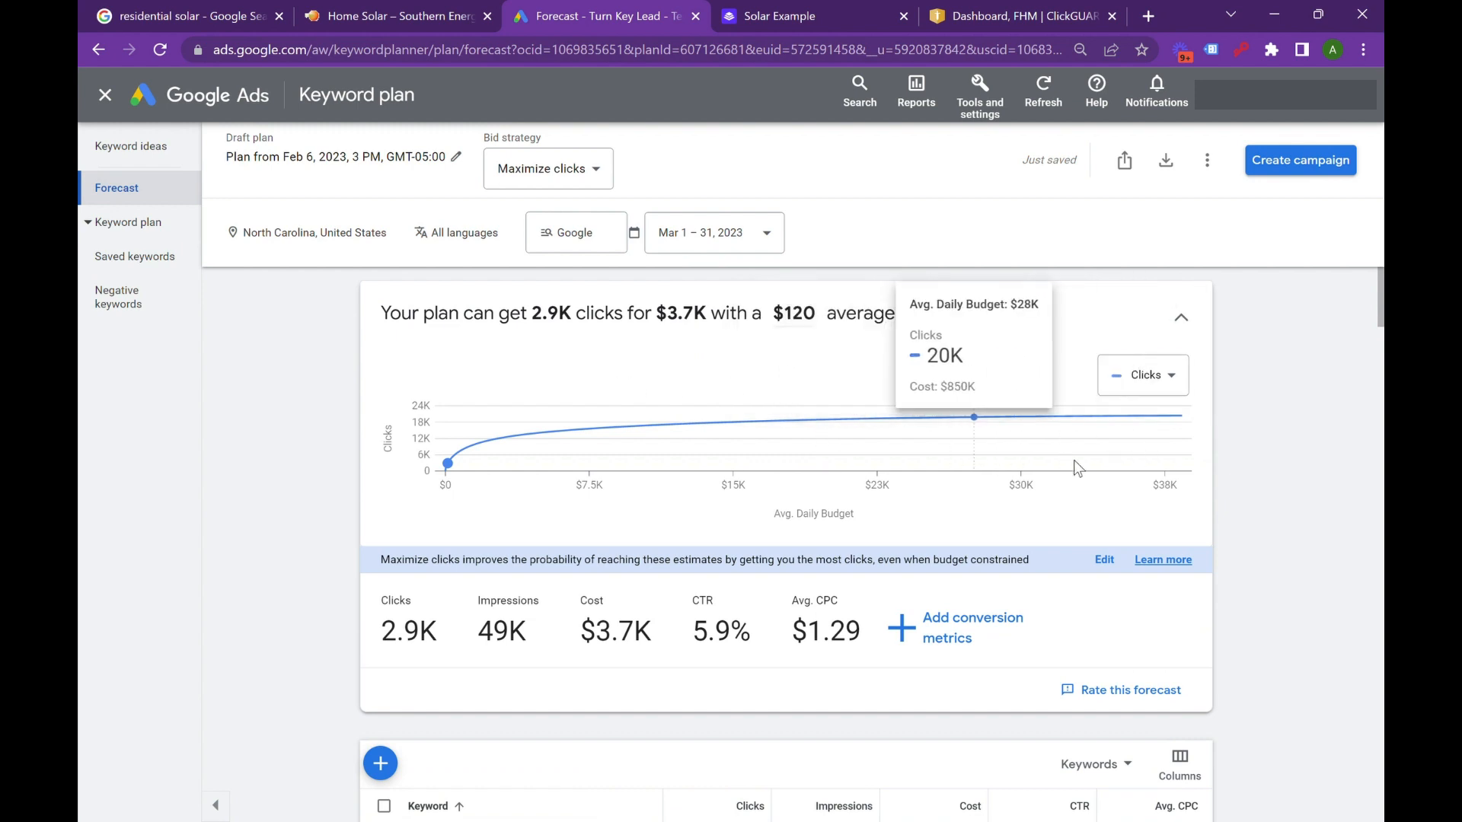
scroll(794, 494, down, 2)
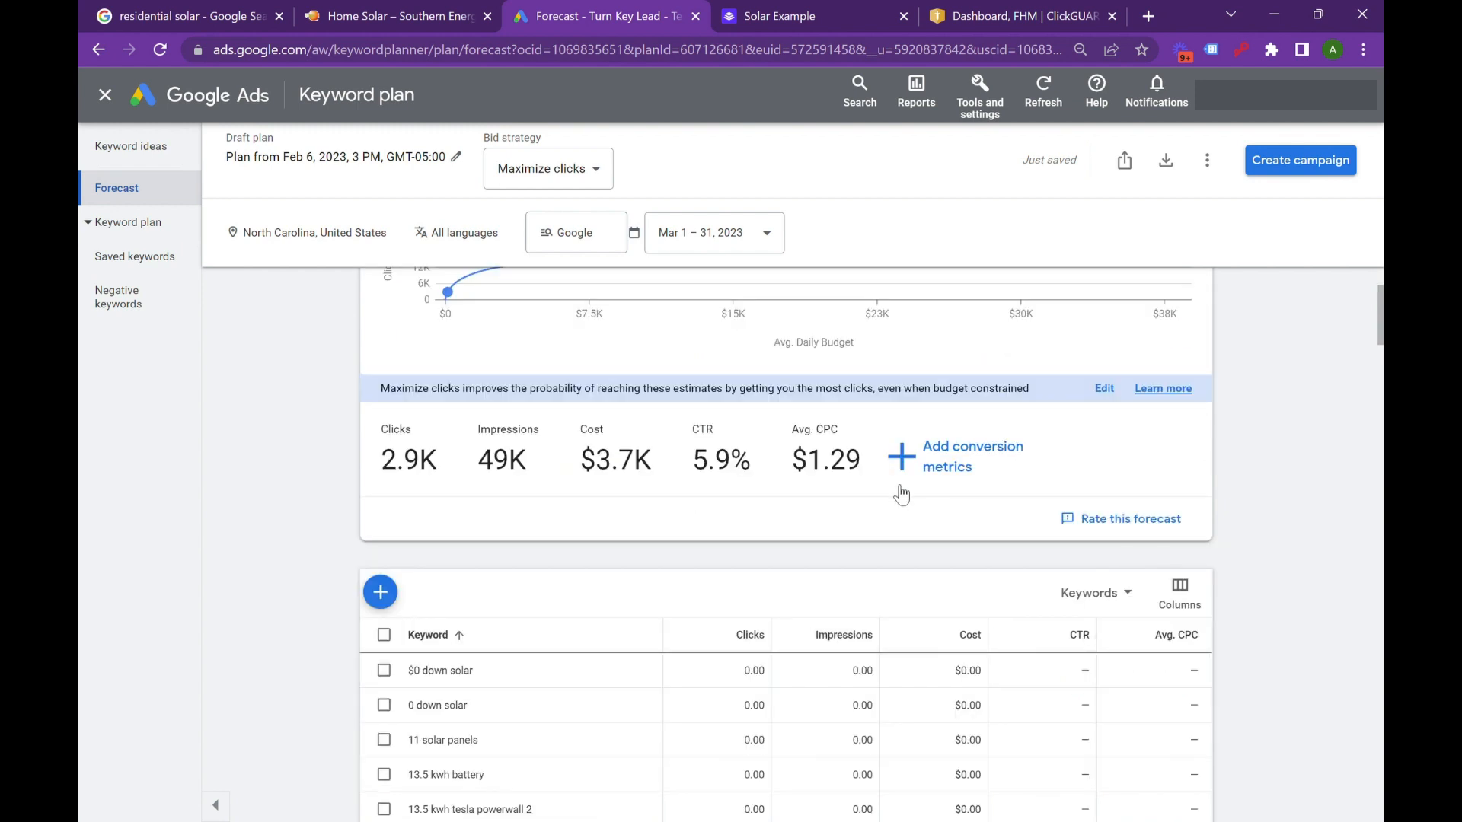
scroll(897, 491, up, 2)
scroll(898, 489, down, 6)
scroll(483, 449, up, 5)
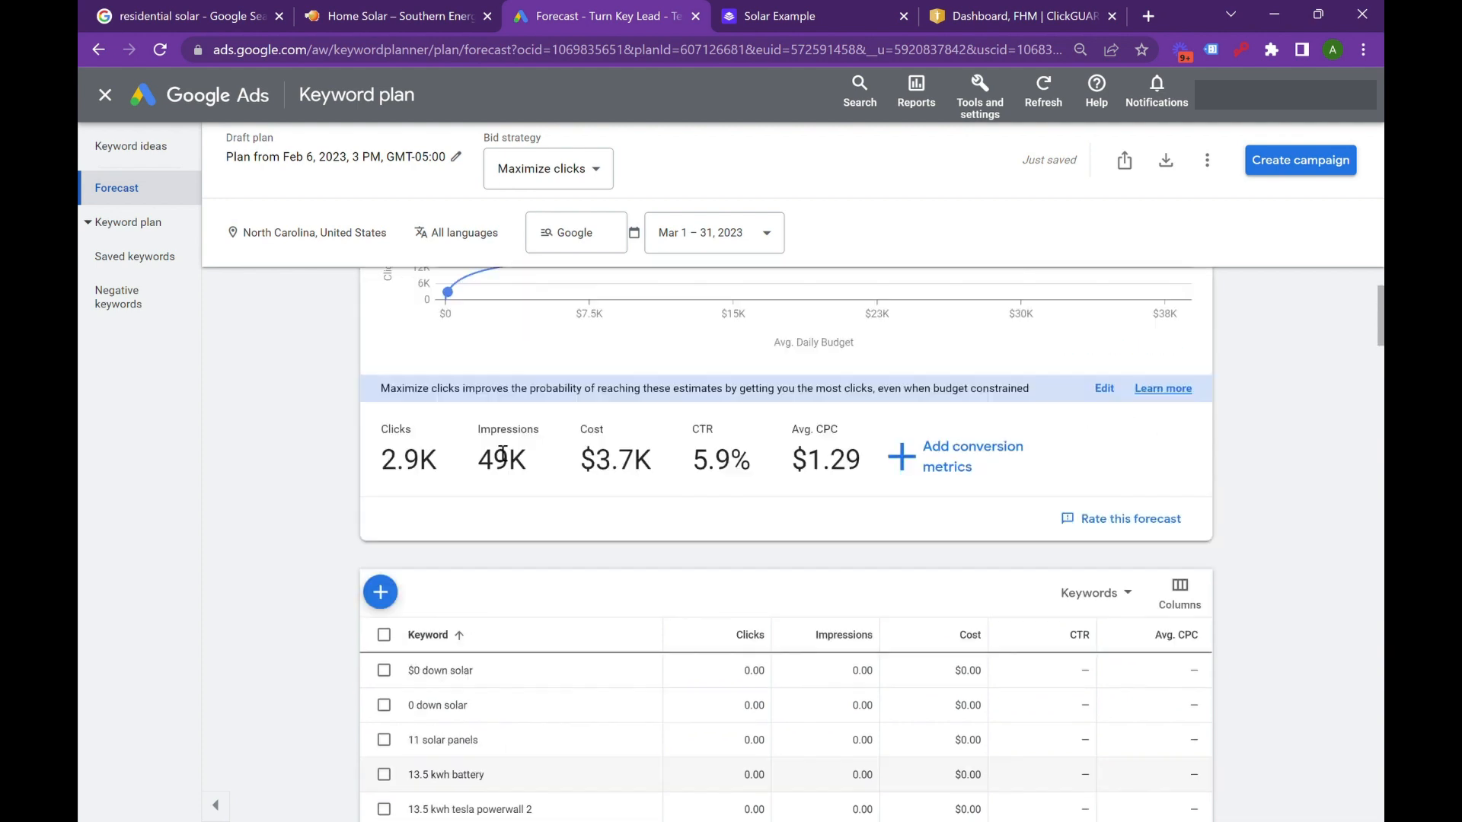
Step: Change the match type of the keywords on the first page of the forecast list to exact match
scroll(492, 444, down, 4)
click(383, 463)
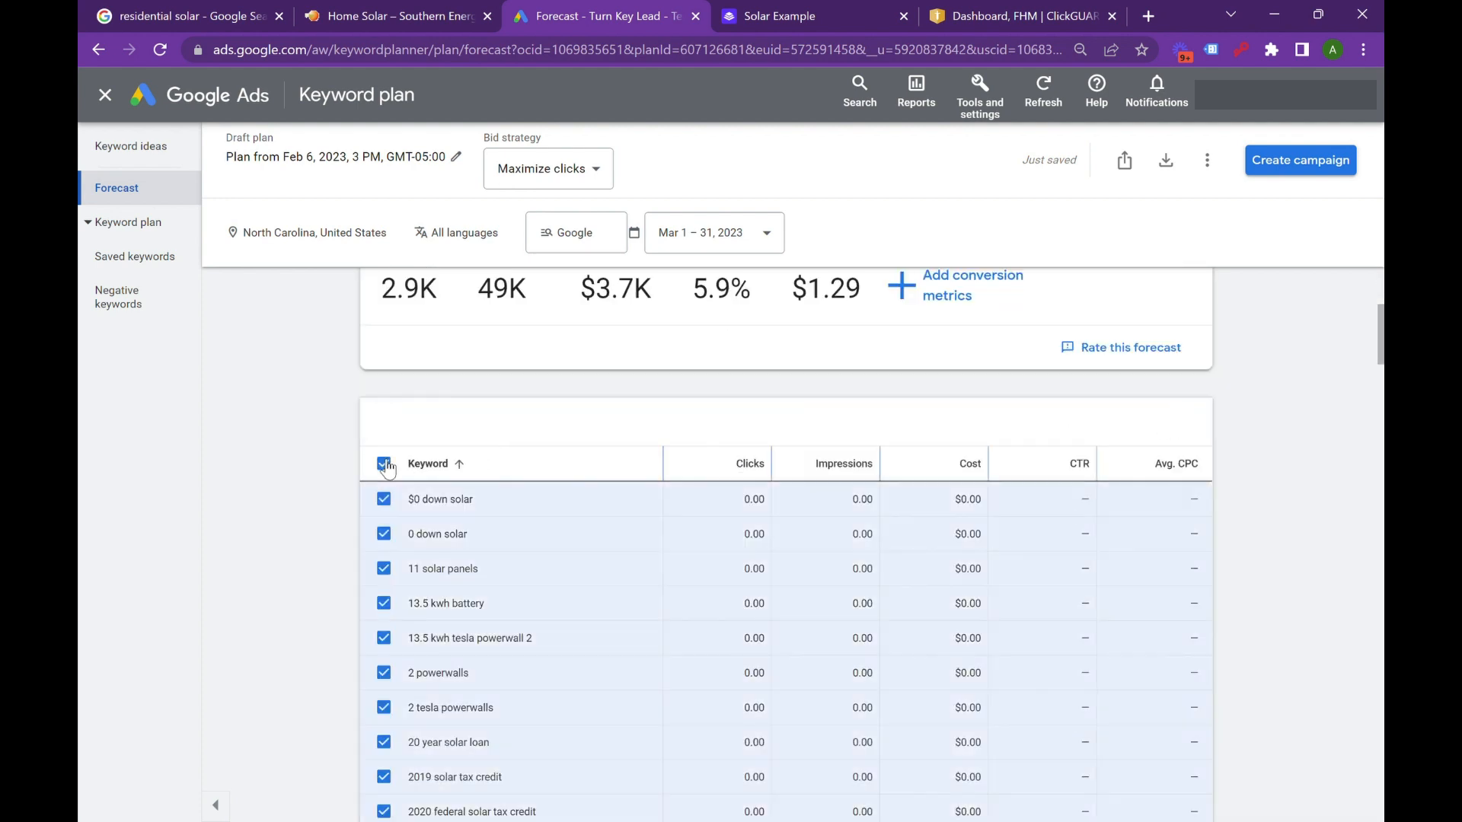
click(682, 428)
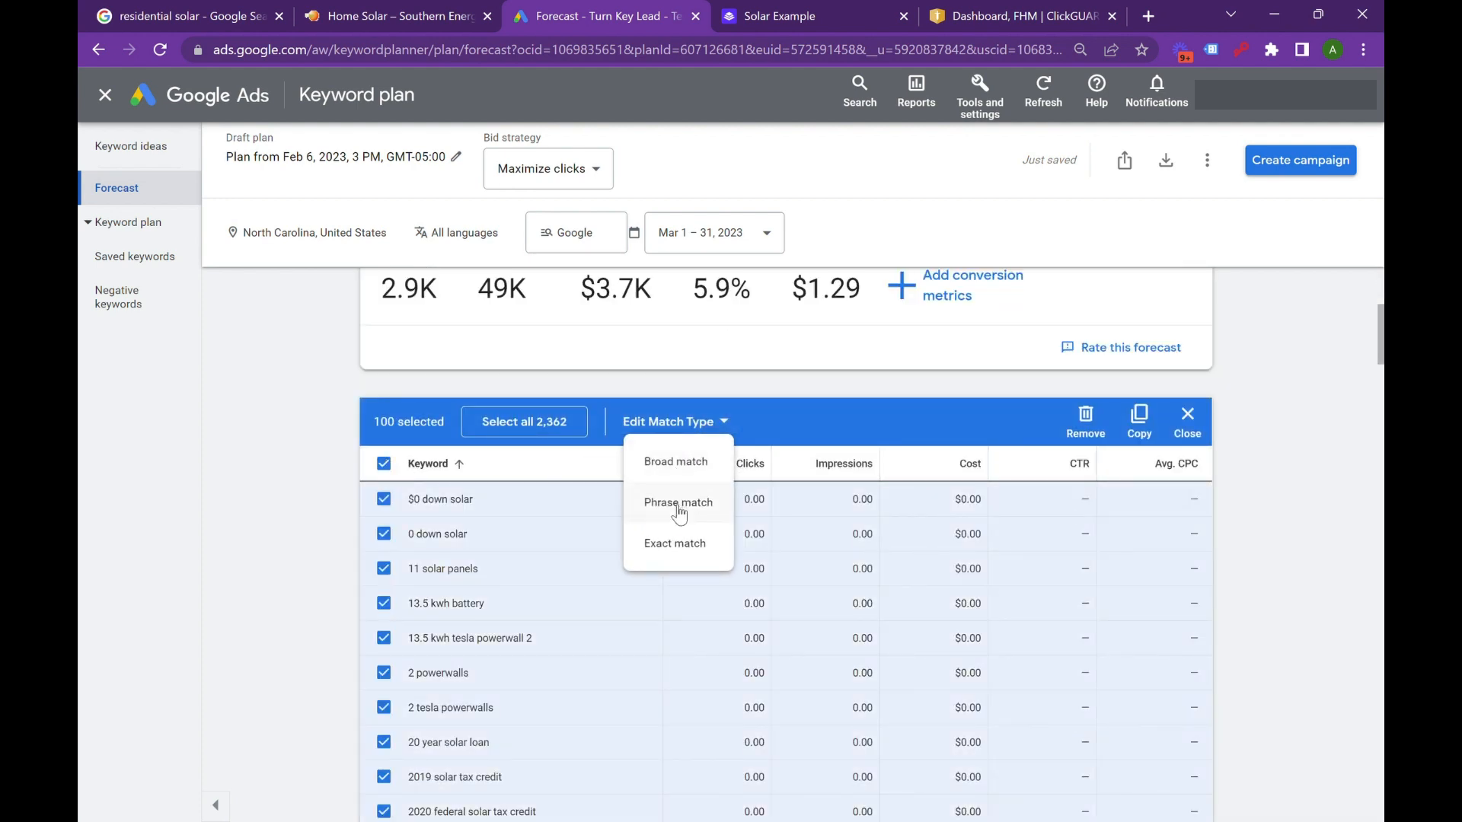
click(673, 543)
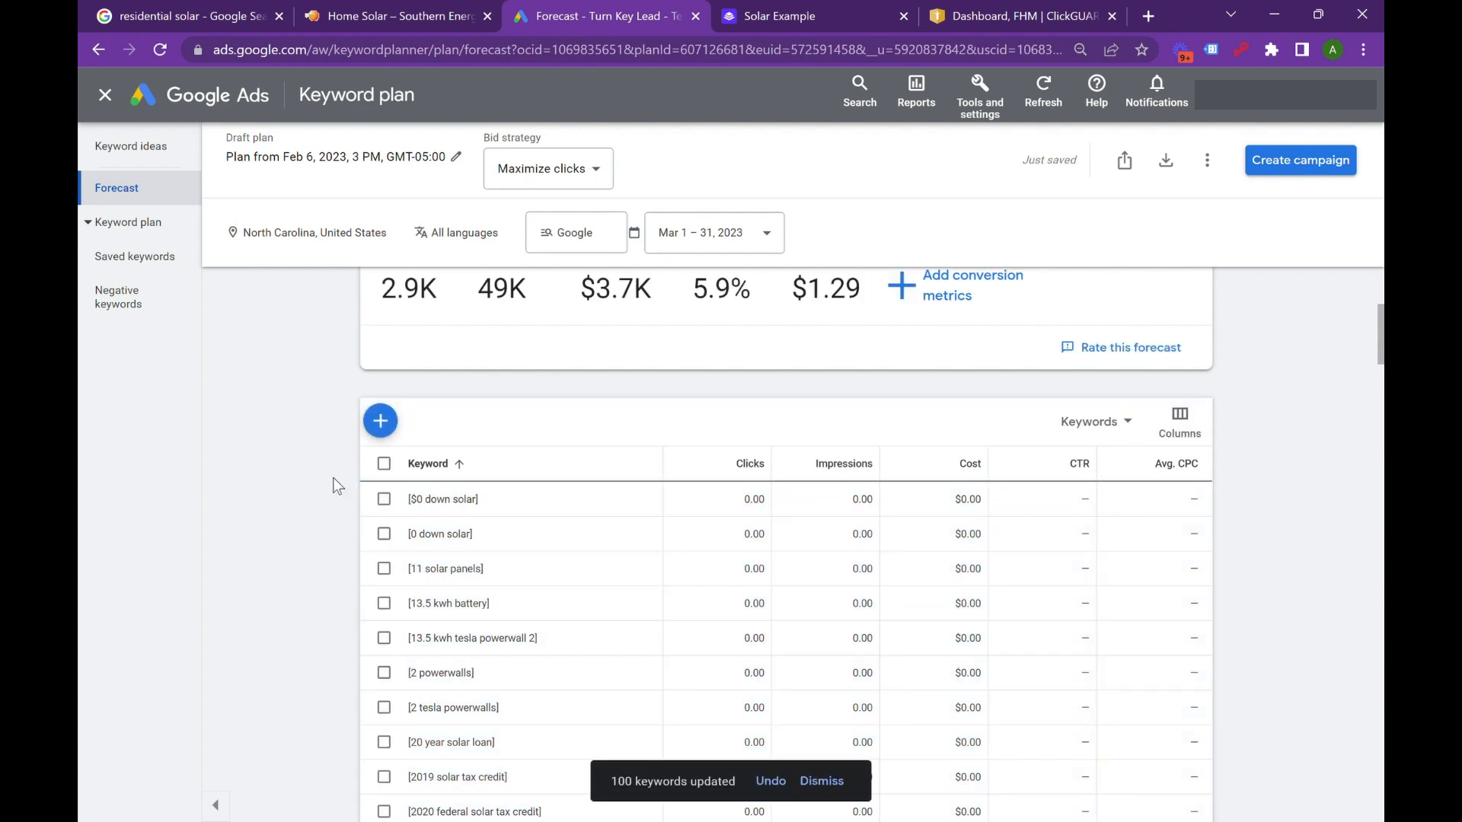
scroll(337, 486, up, 4)
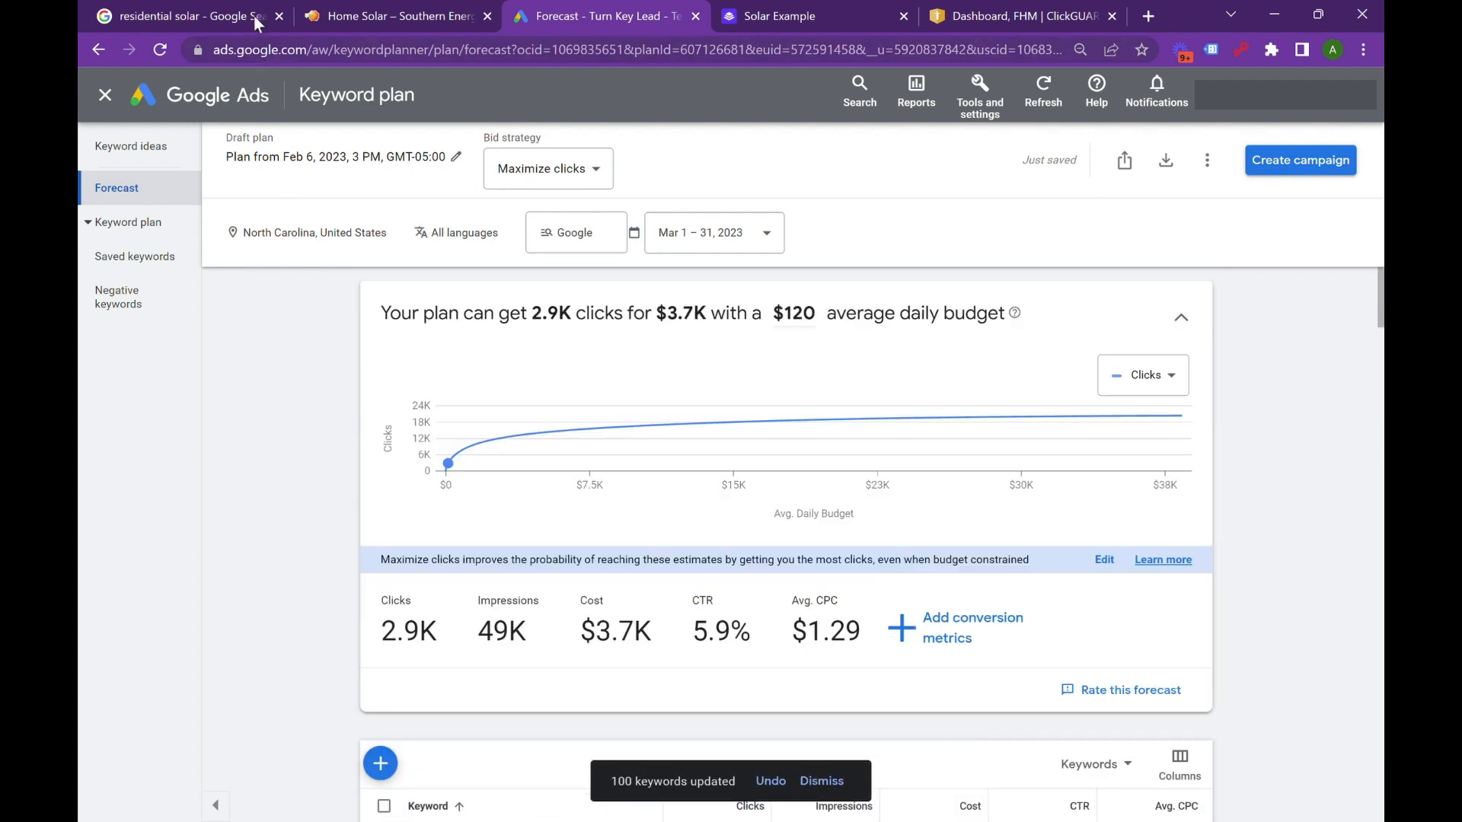
Step: Return to the Google search results and highlight the query "residential solar"
click(167, 10)
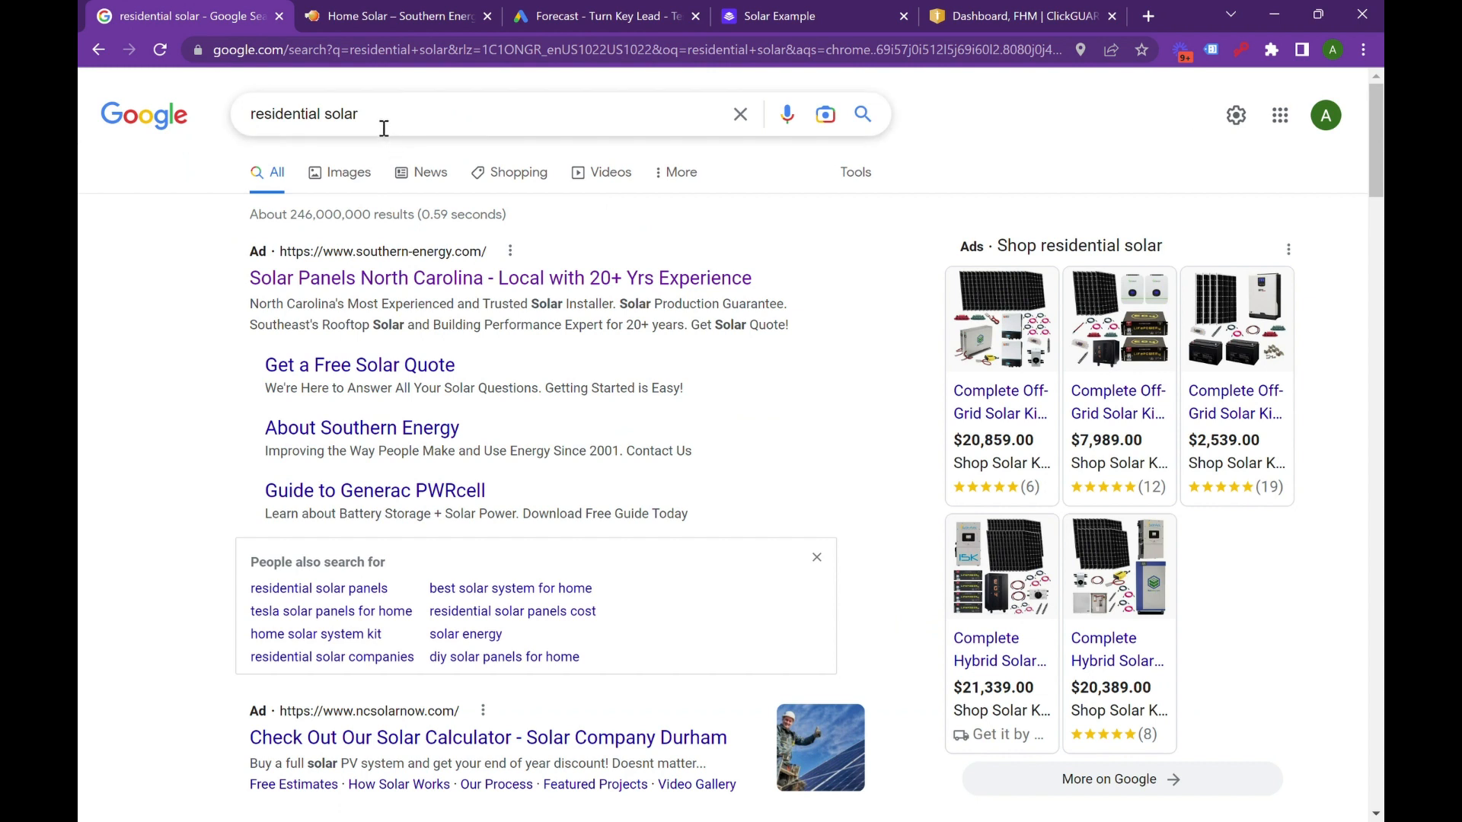
drag(378, 124, 245, 121)
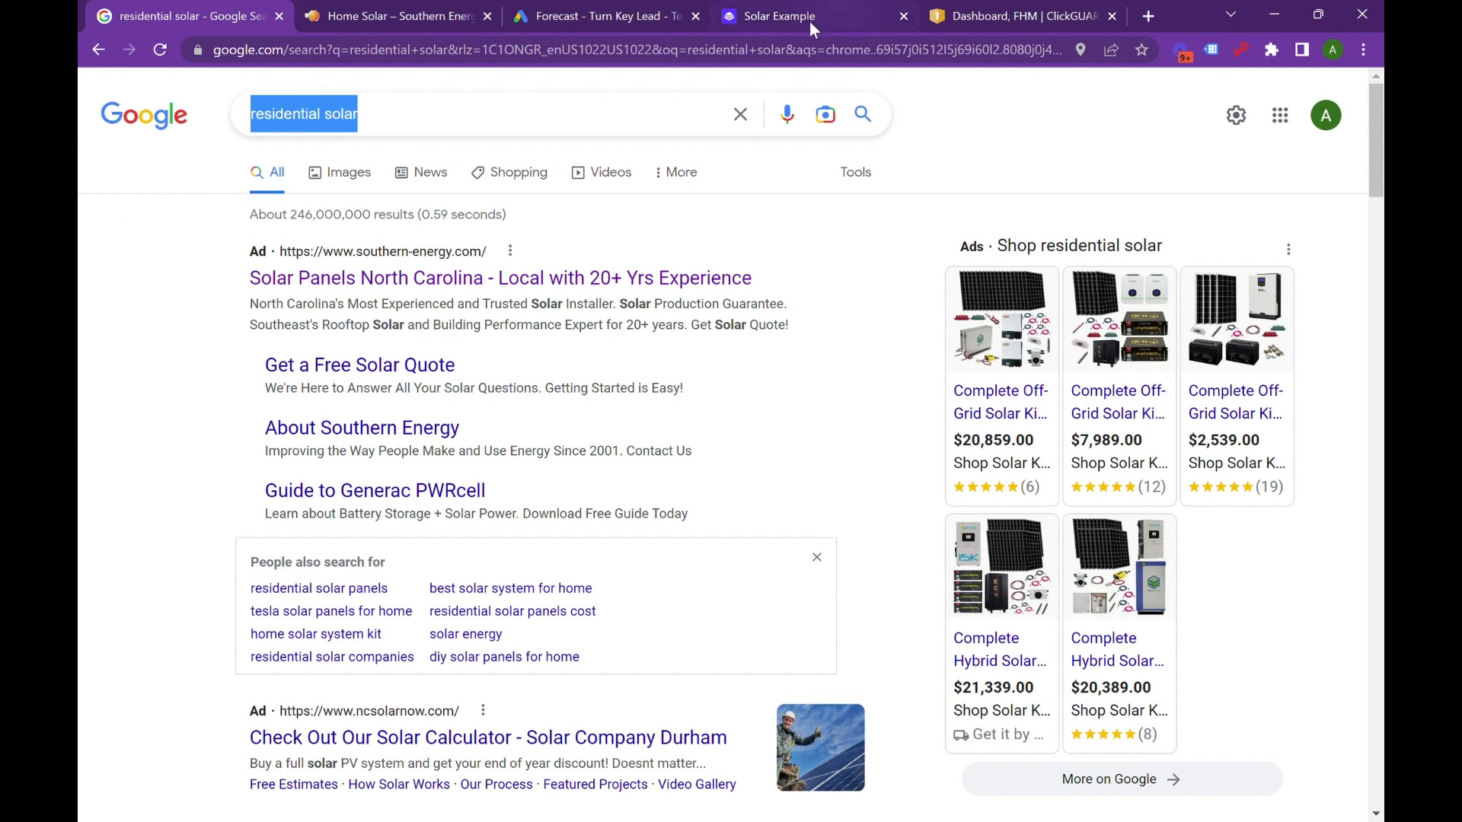
Step: Return to the Keyword Planner forecast and examine the exact-match keywords and the estimated clicks at different daily budgets
click(606, 12)
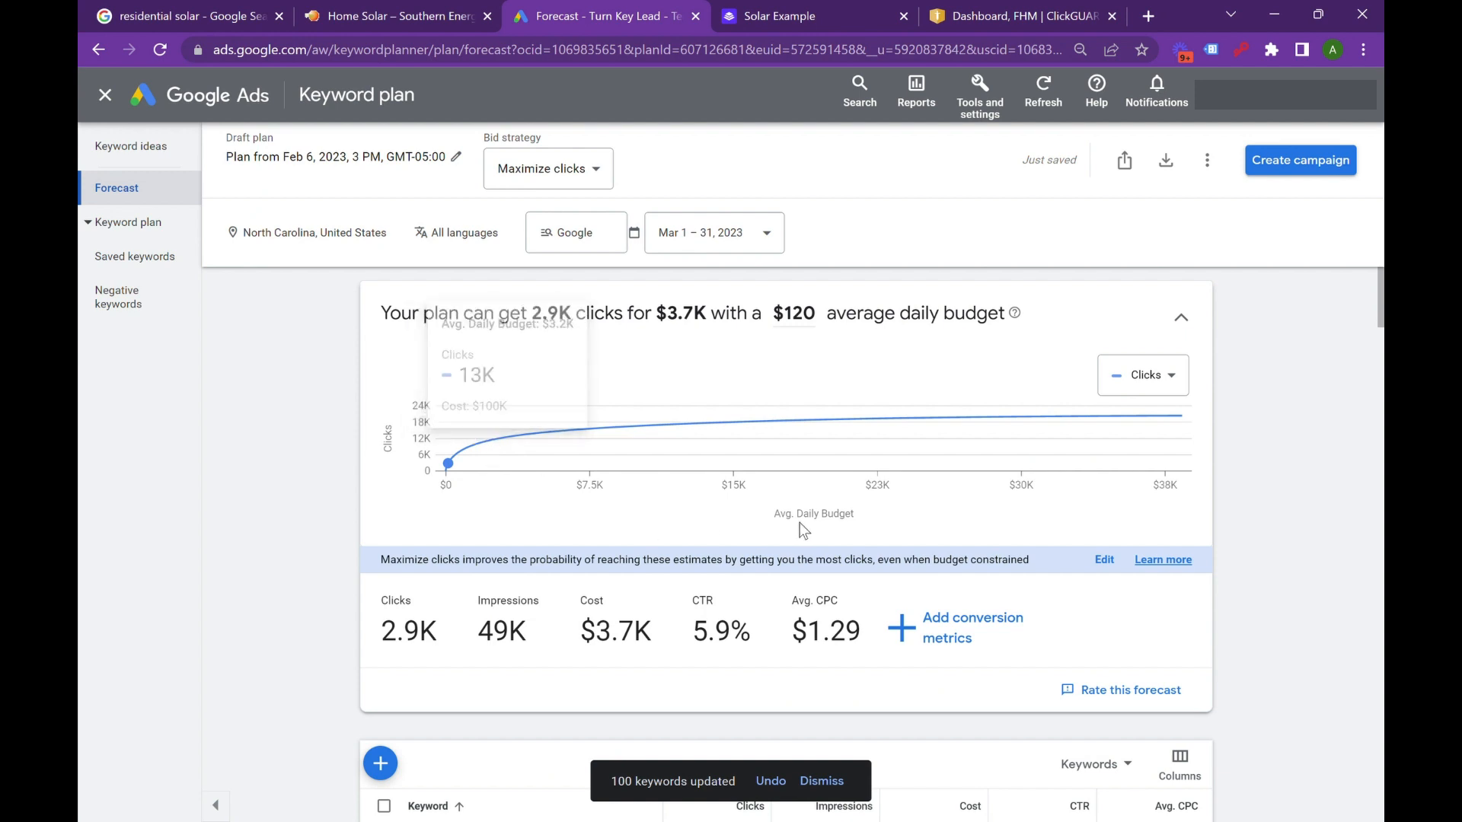
scroll(615, 559, down, 4)
scroll(616, 561, down, 4)
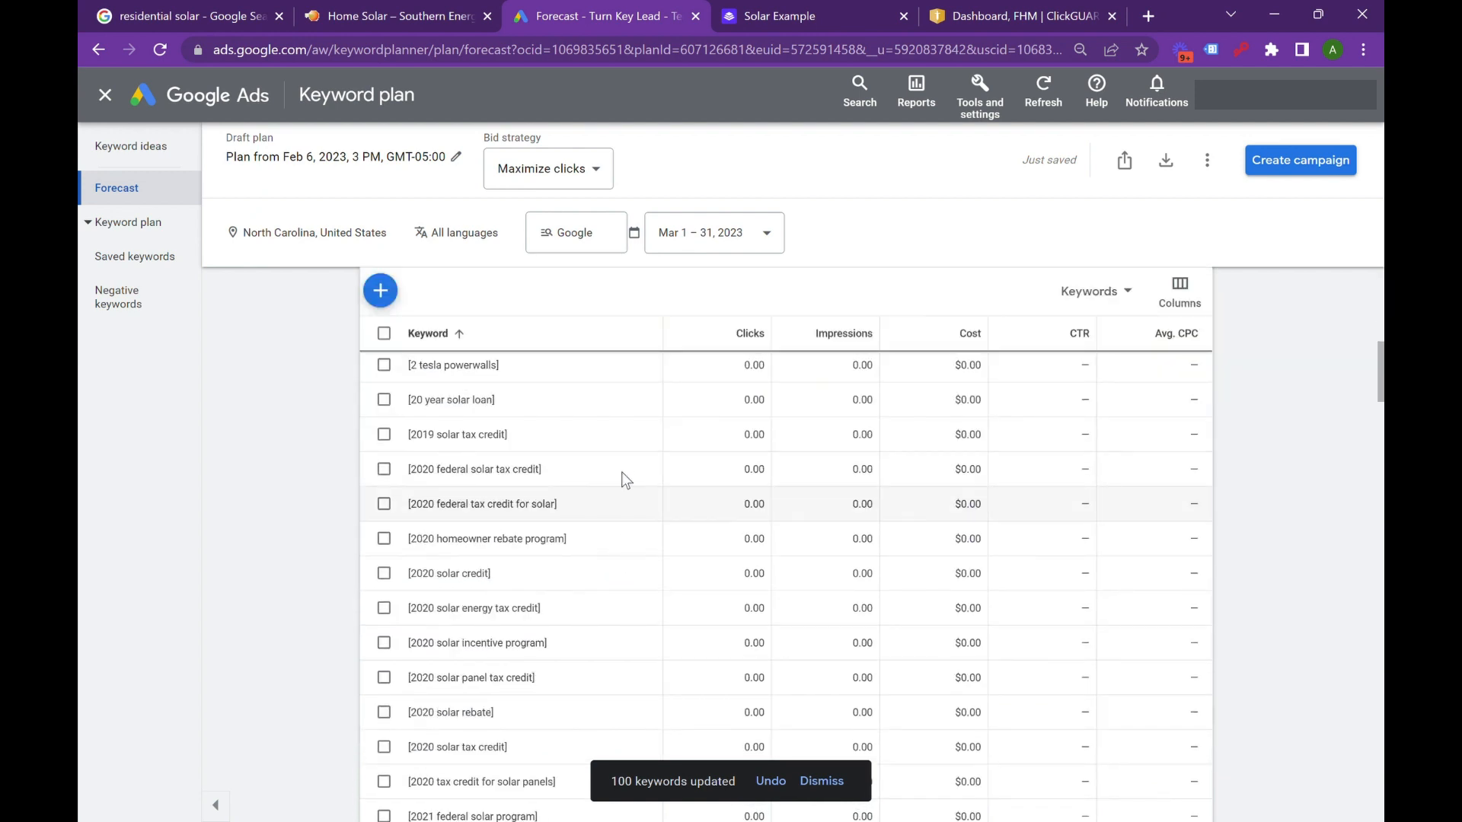
scroll(628, 436, up, 6)
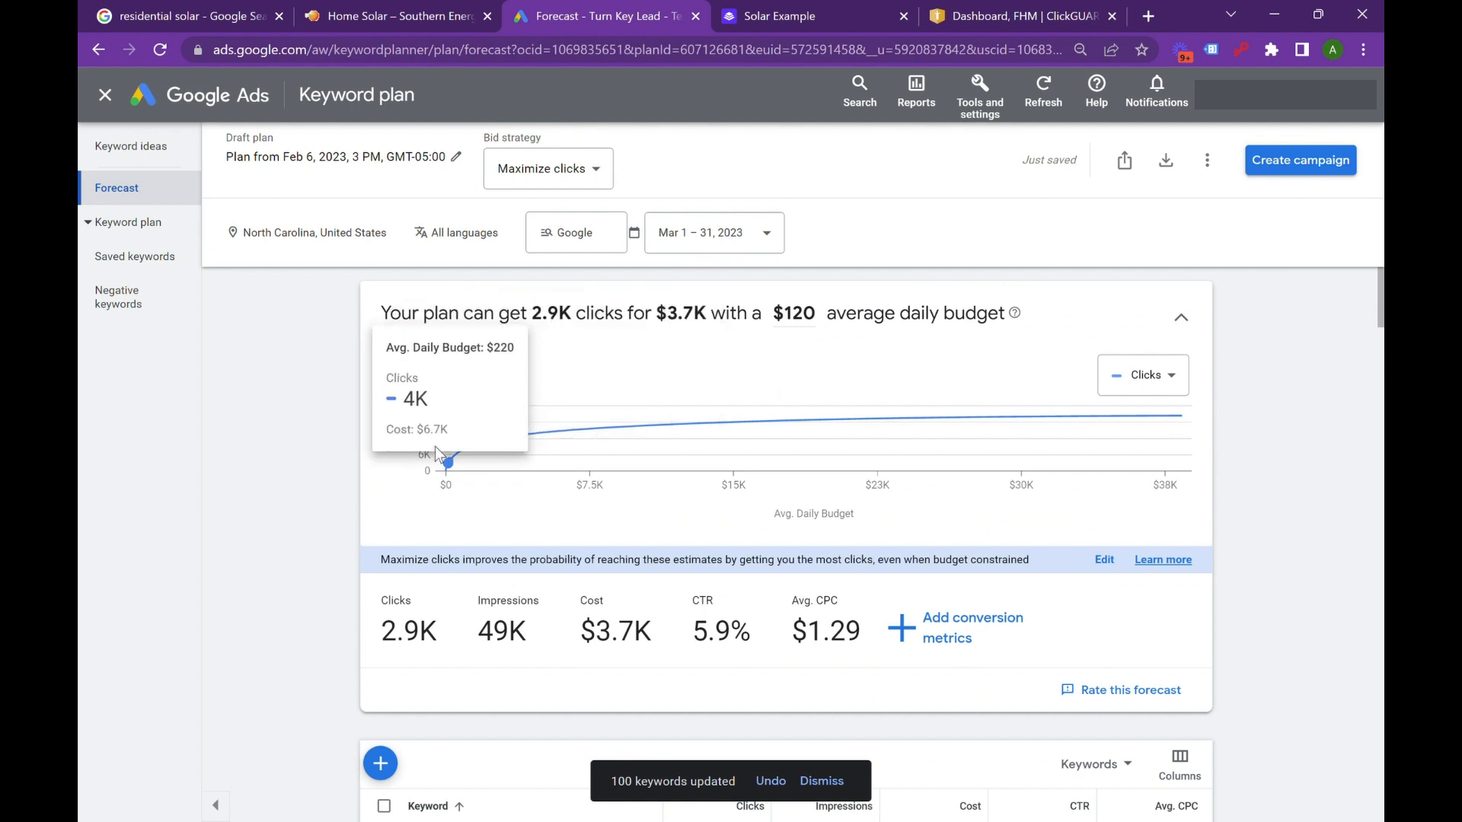
mouse_move(567, 435)
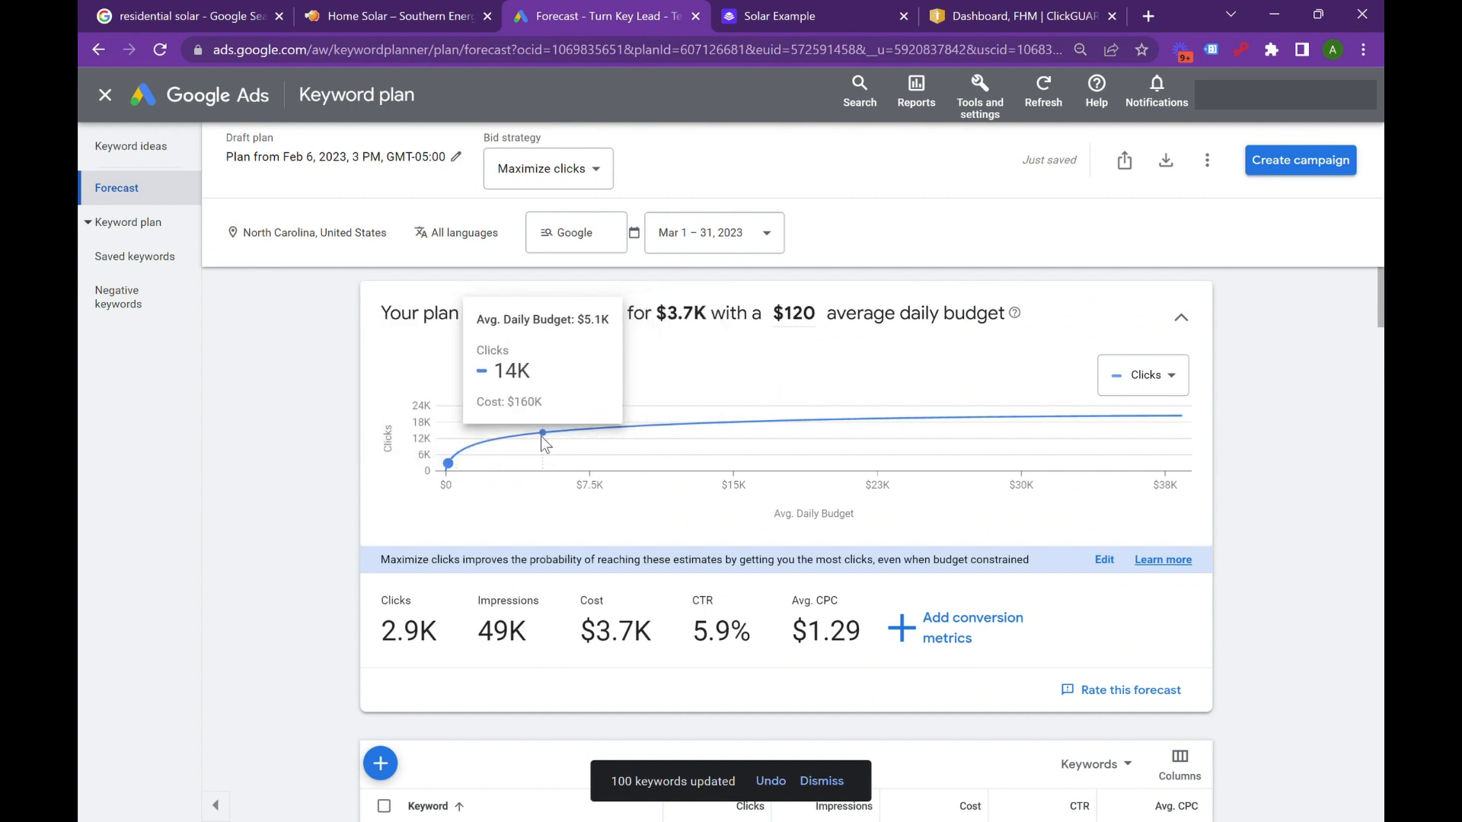
Step: Add conversion metrics to the forecast with a 10% conversion rate and no value per conversion
click(939, 627)
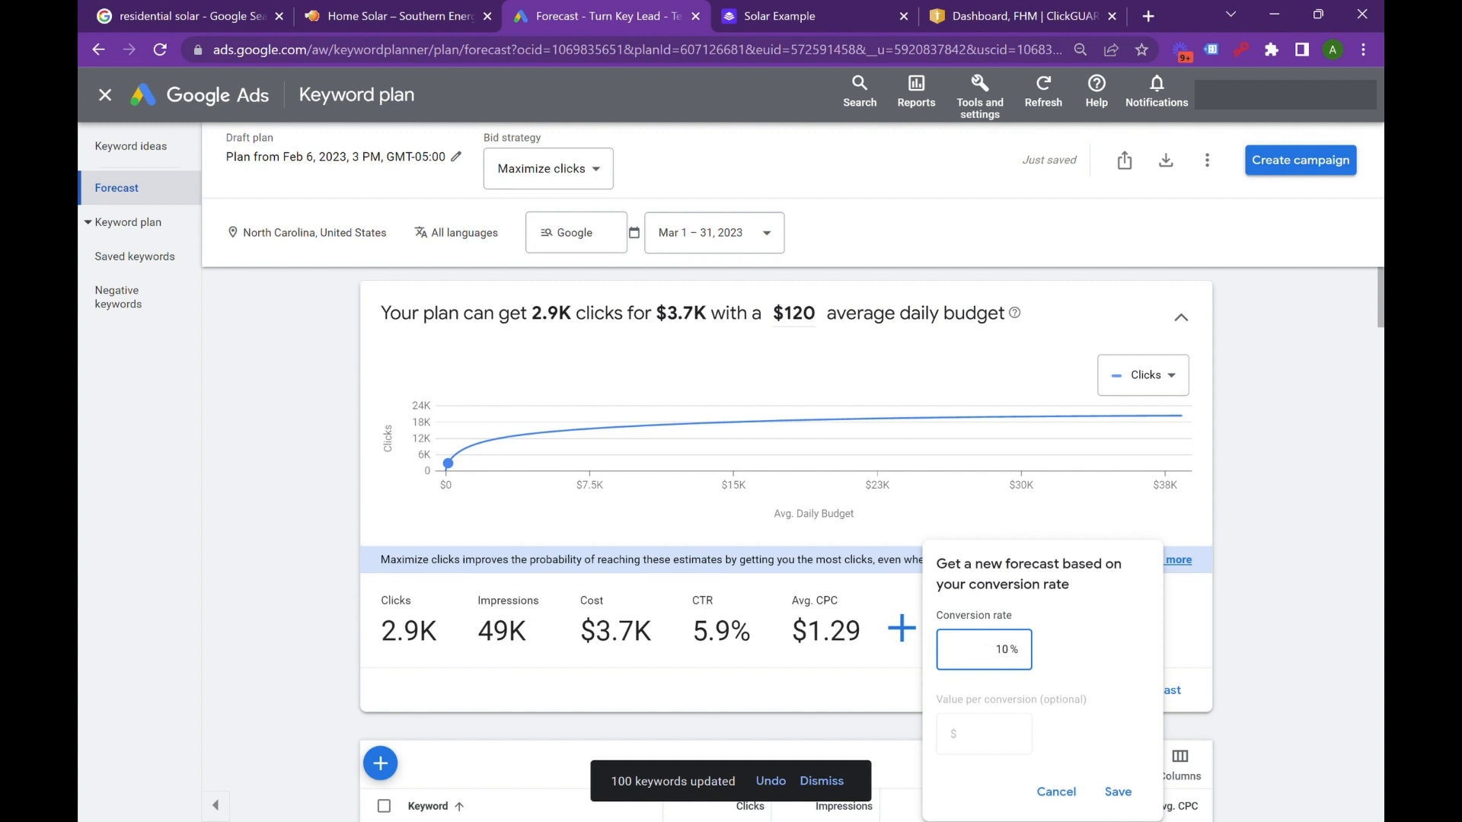
click(984, 734)
click(1118, 792)
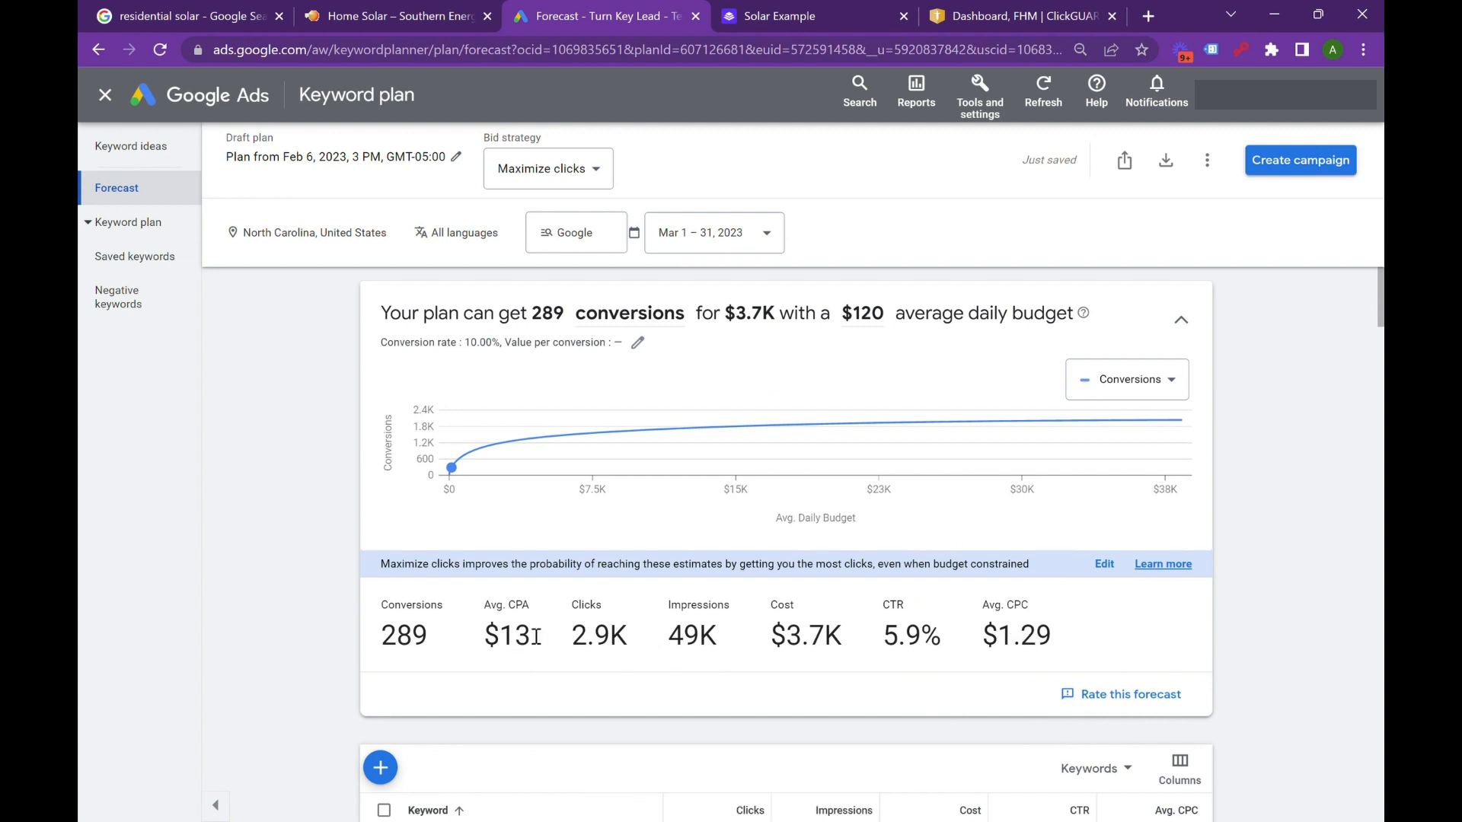
Step: Raise the plan's average daily budget to about $1.9K on the forecast chart and highlight the average CPA
mouse_move(451, 470)
click(488, 467)
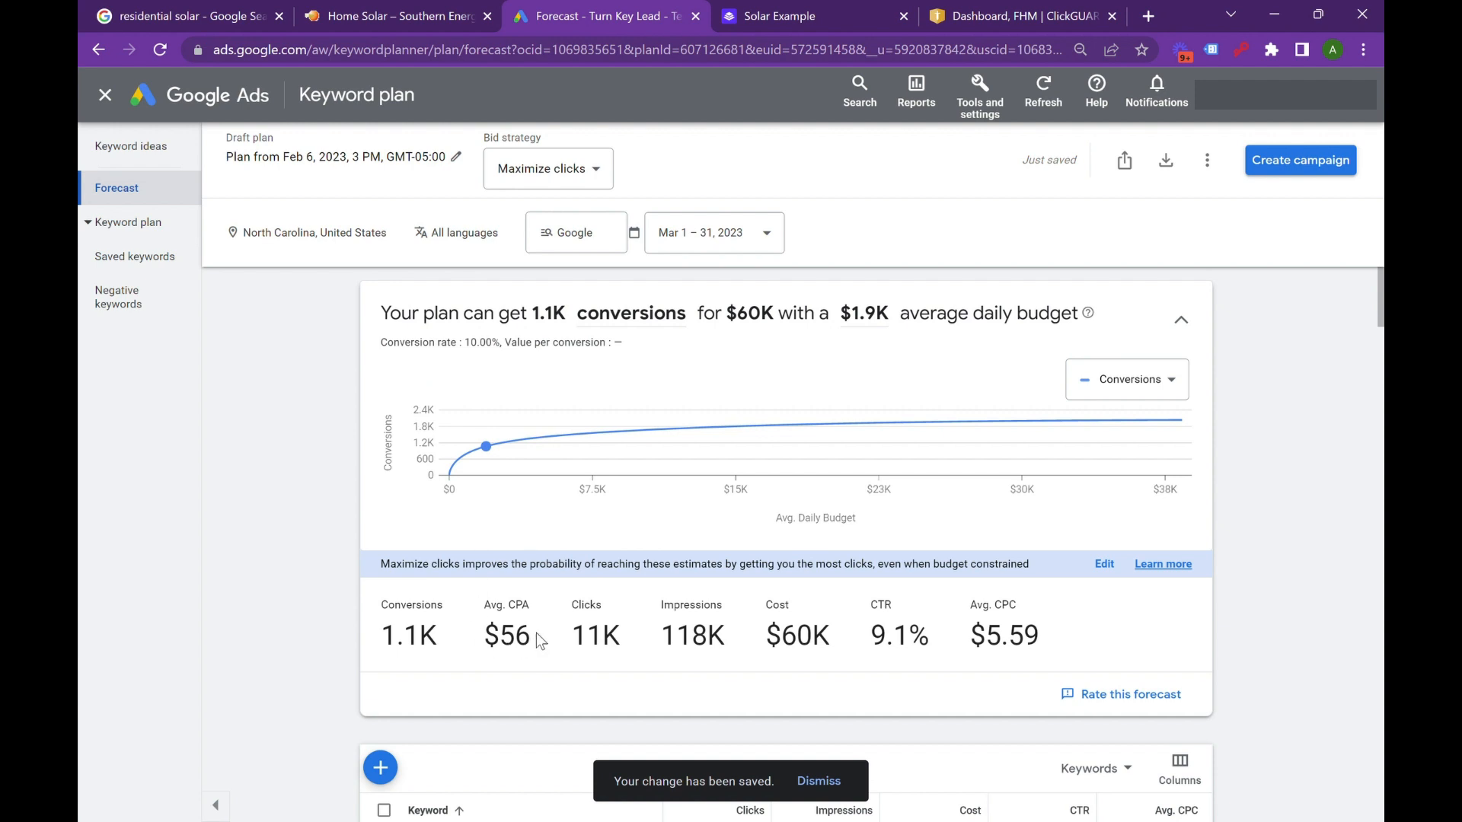
drag(536, 634, 485, 634)
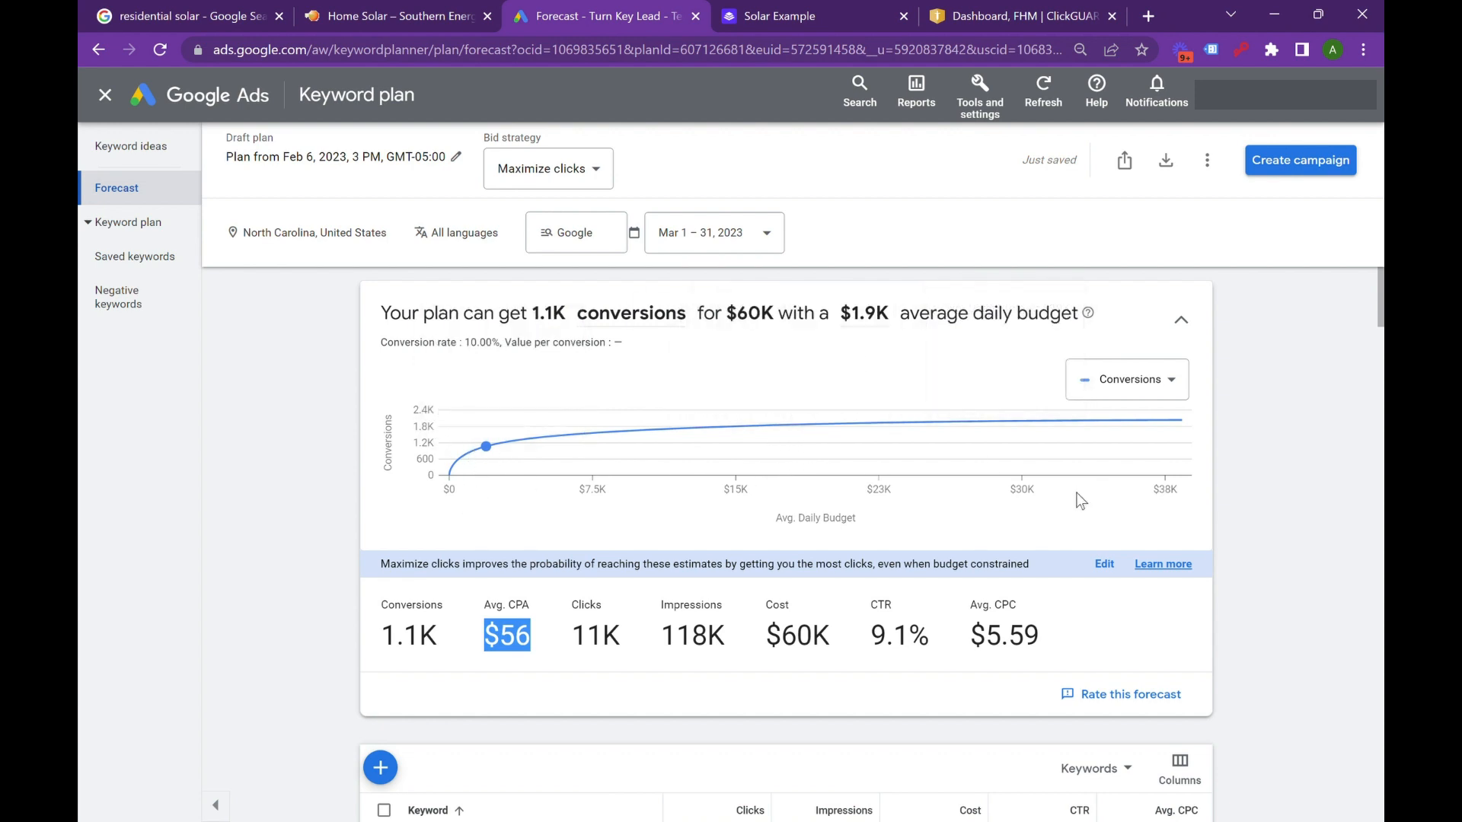
Step: Sort the forecast's keyword list by clicks, highest first
scroll(1085, 525, down, 5)
scroll(1085, 525, up, 5)
click(384, 15)
click(597, 15)
scroll(1241, 529, down, 6)
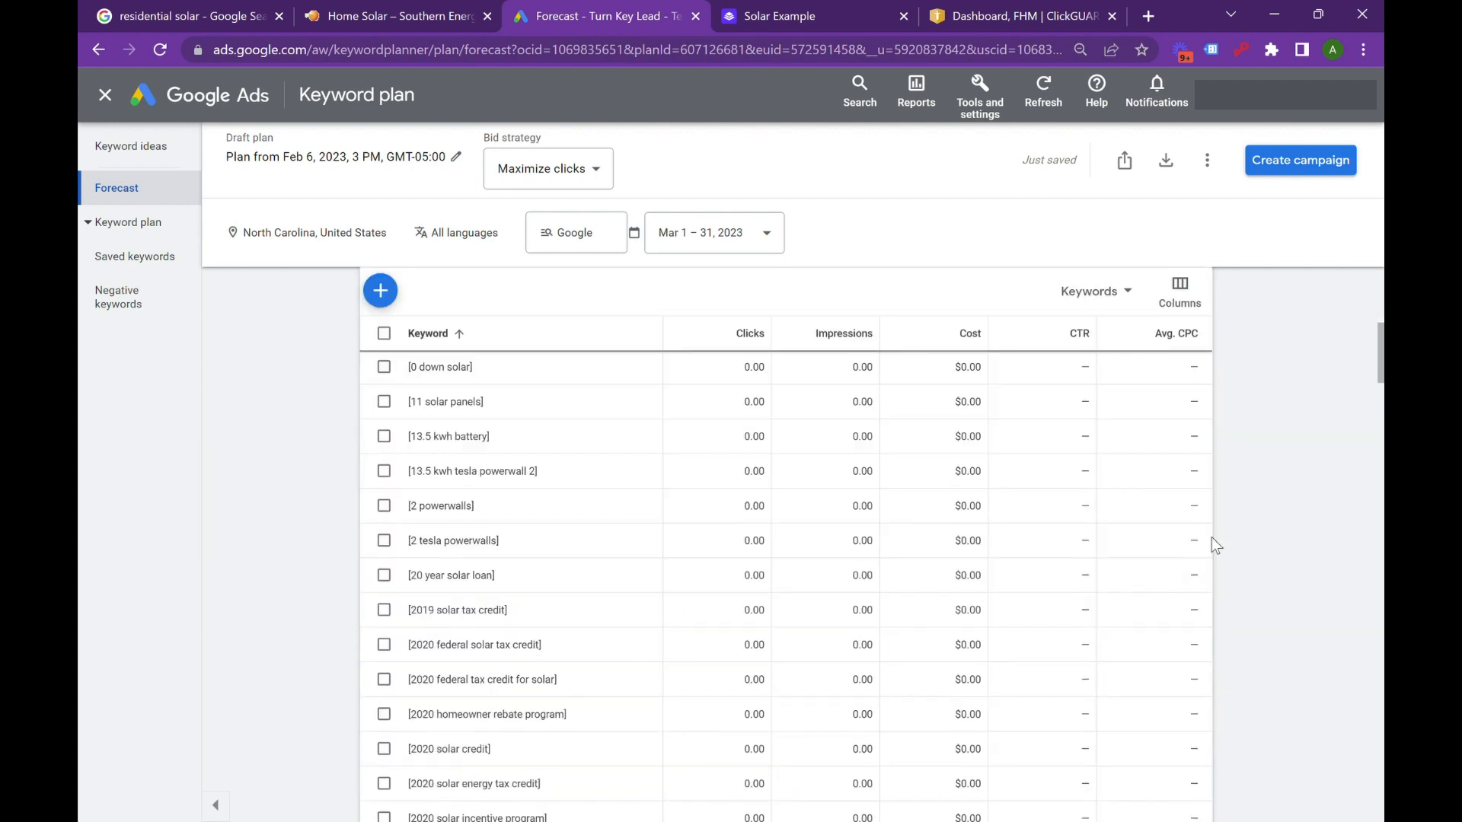
click(742, 339)
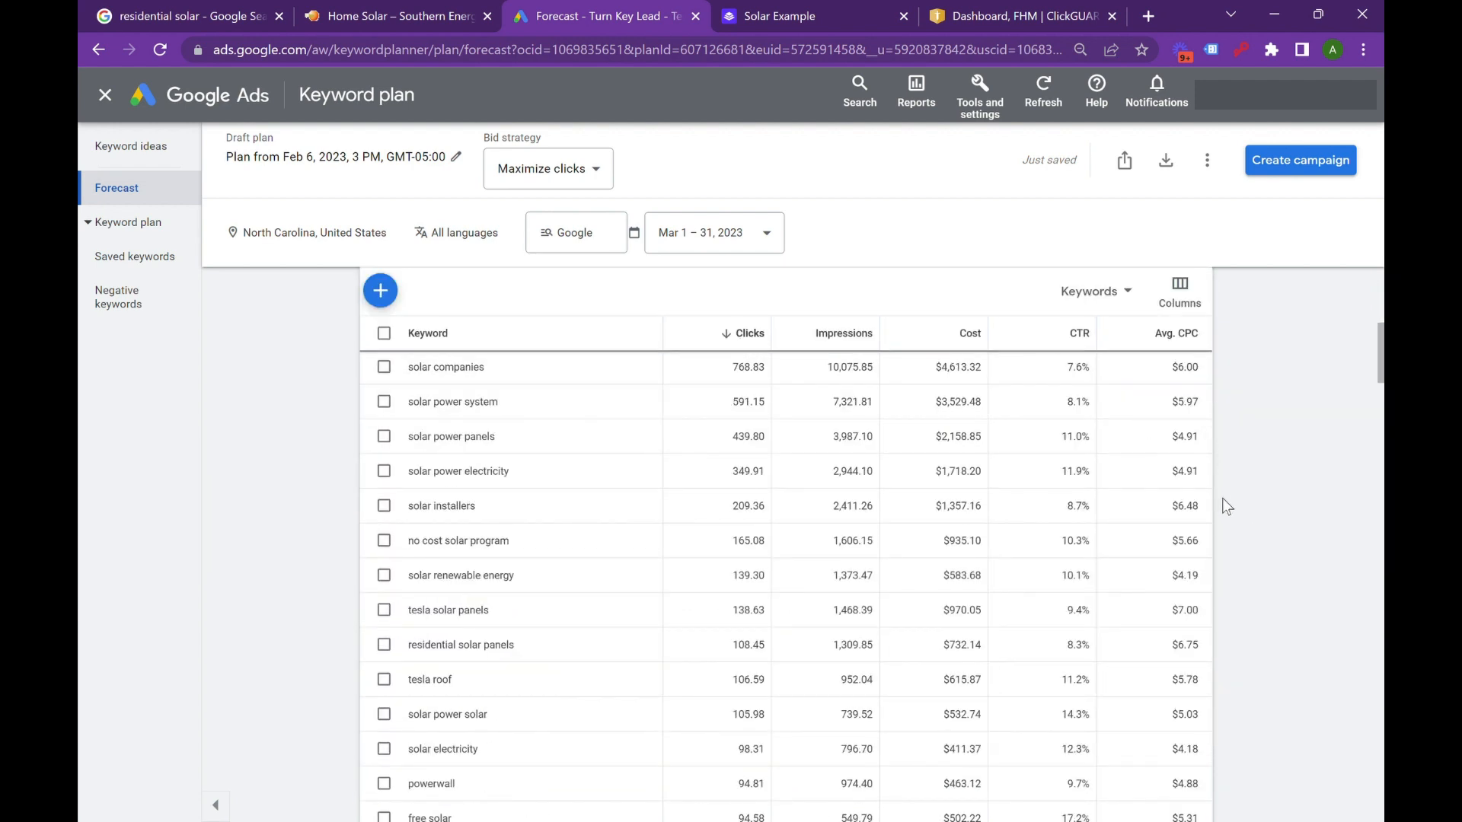
Step: Sort the forecast keywords by average CPC, highest first, and review the most expensive keywords in the list
scroll(1218, 501, up, 4)
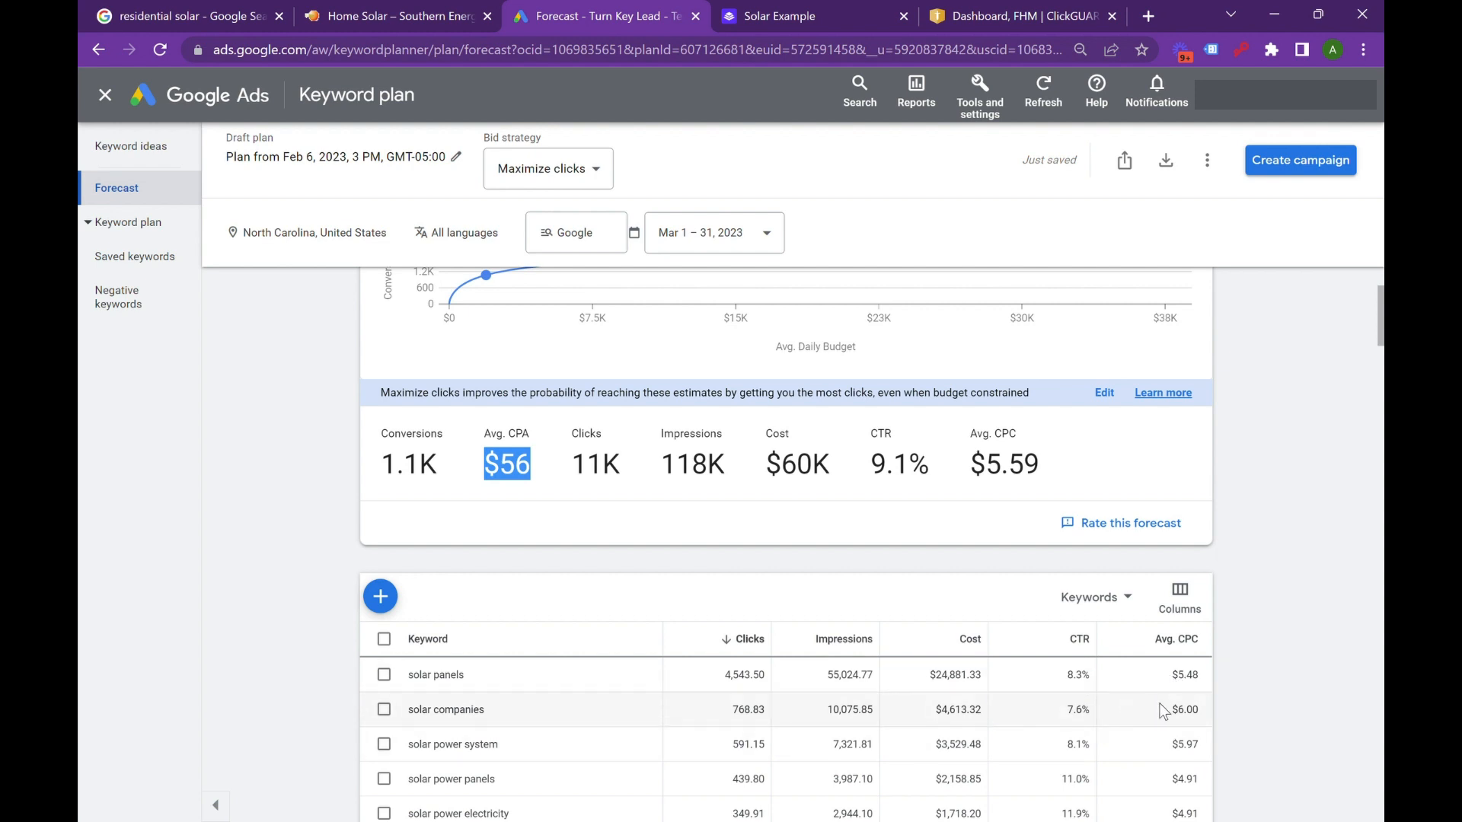
click(1150, 643)
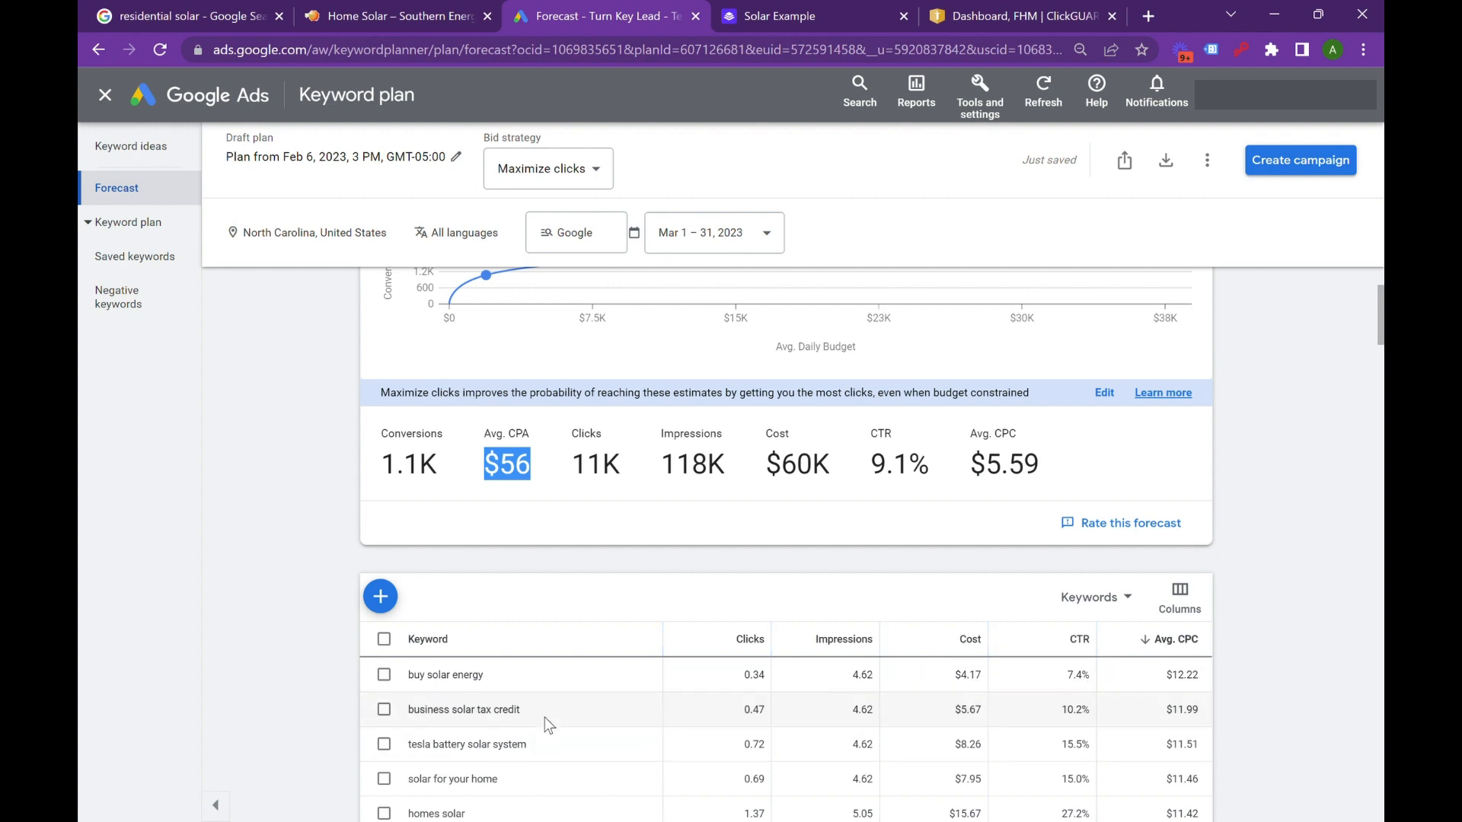
scroll(842, 709, down, 5)
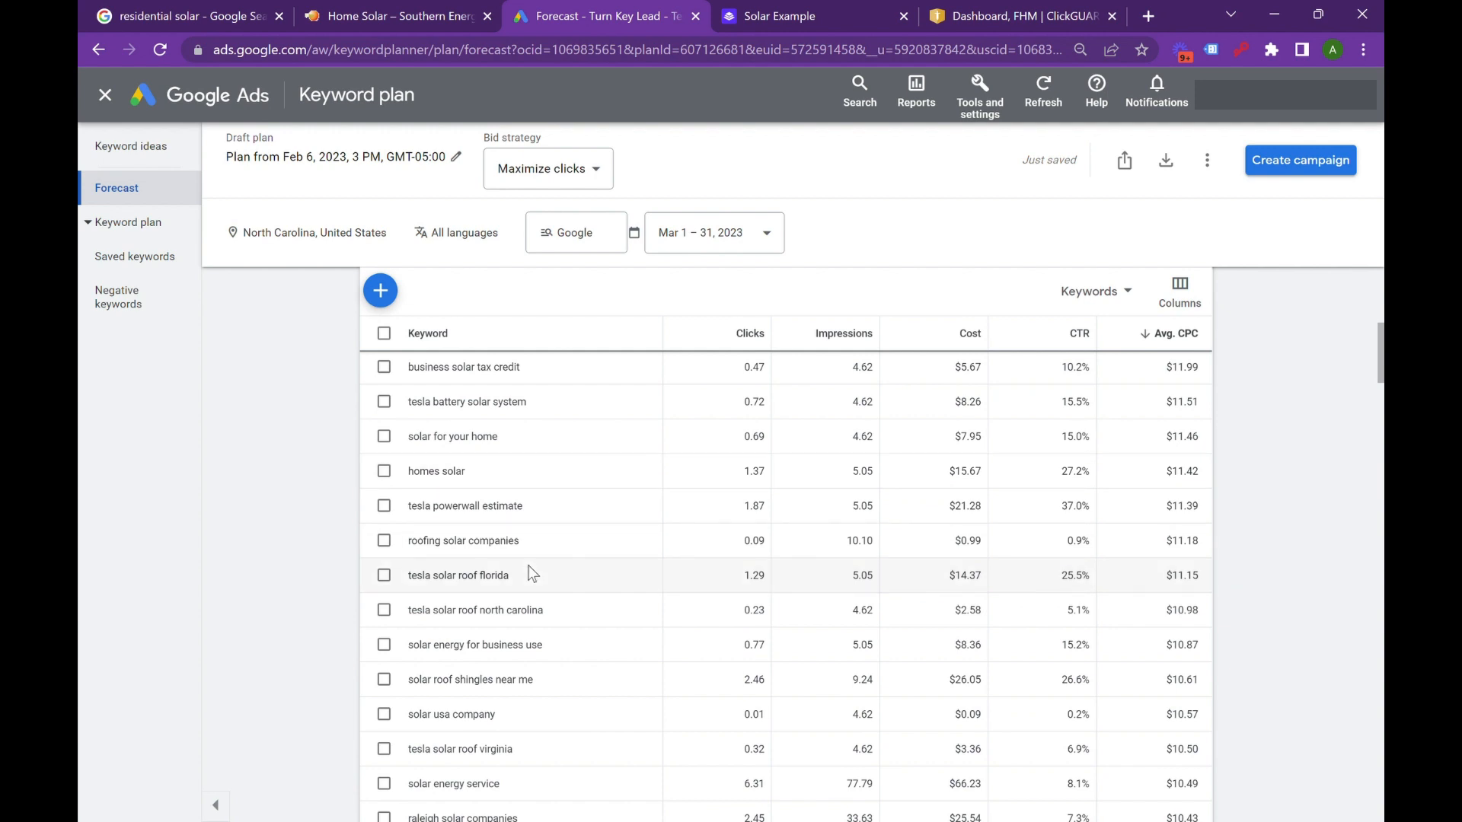
scroll(531, 575, down, 15)
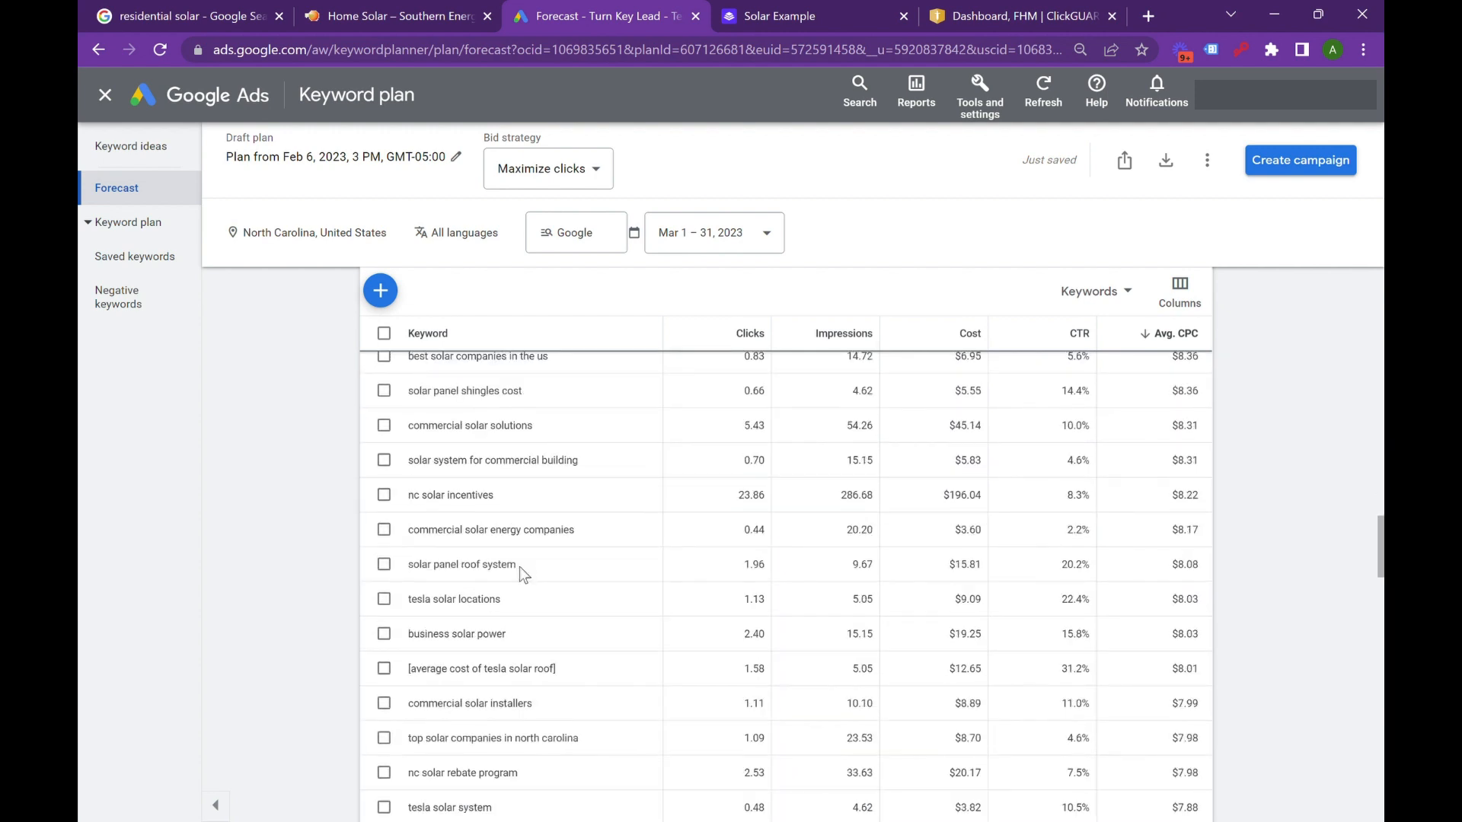
scroll(519, 567, down, 12)
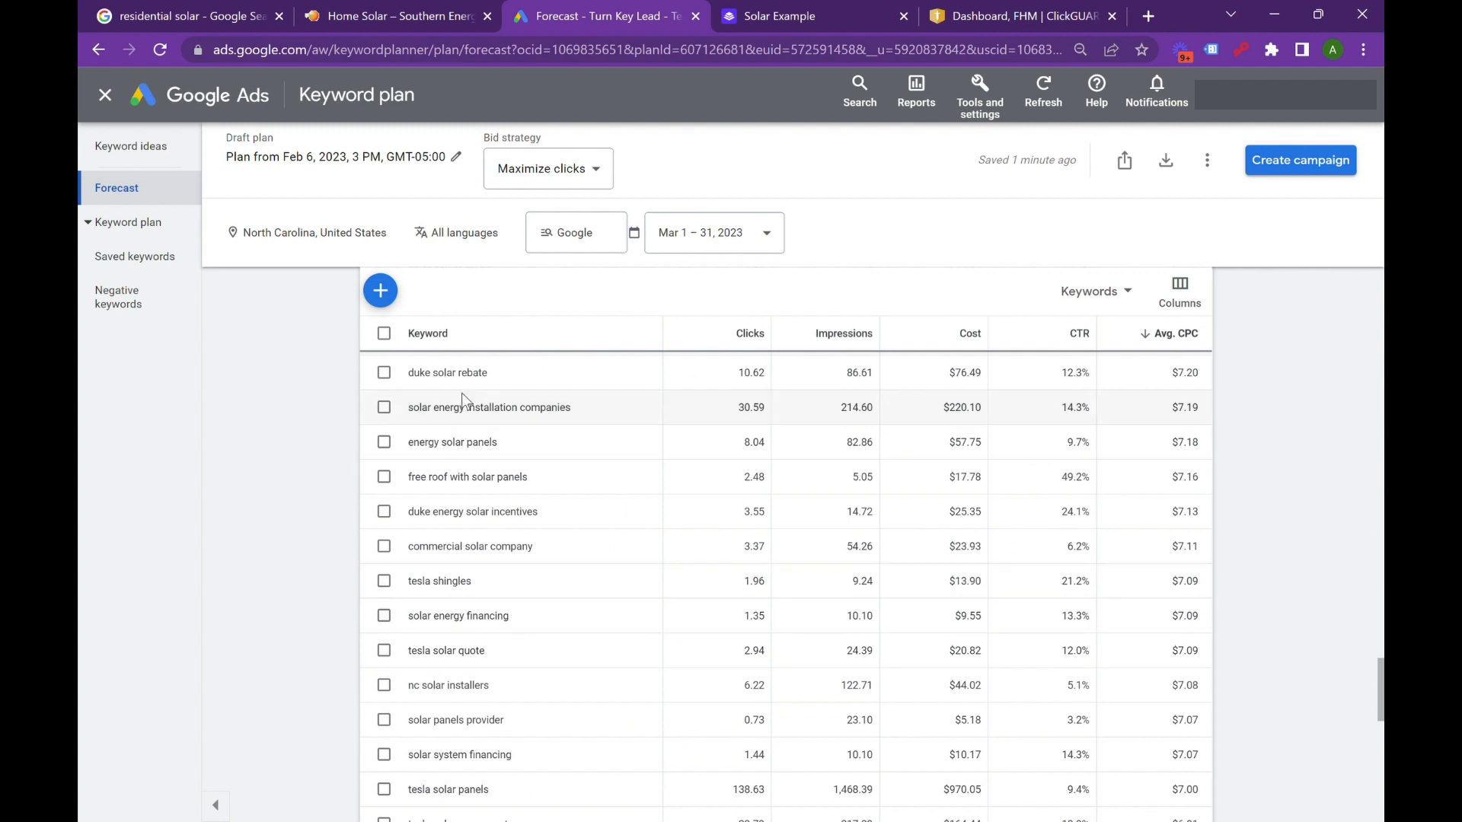
scroll(454, 606, down, 10)
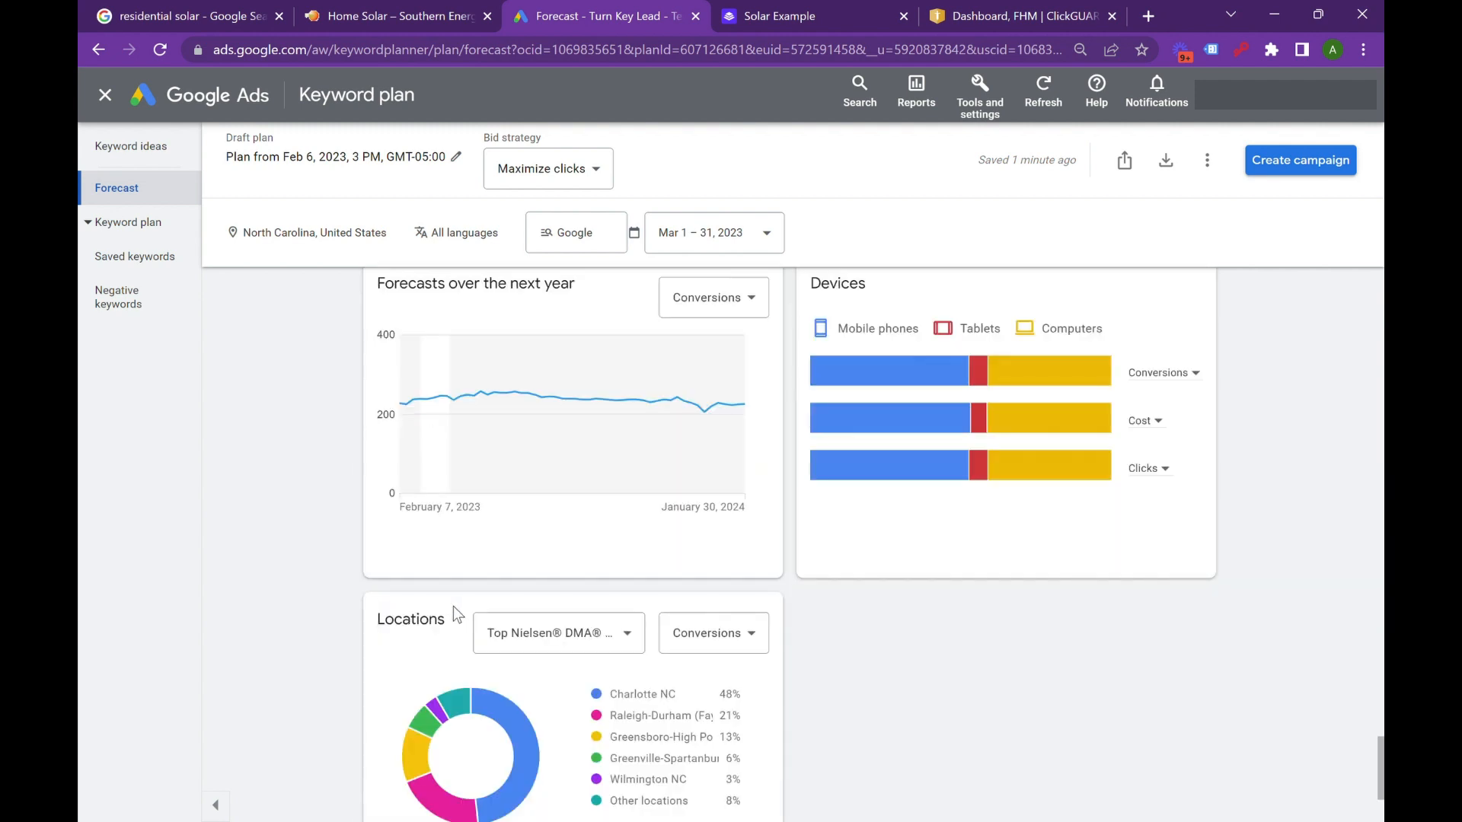
scroll(454, 606, up, 10)
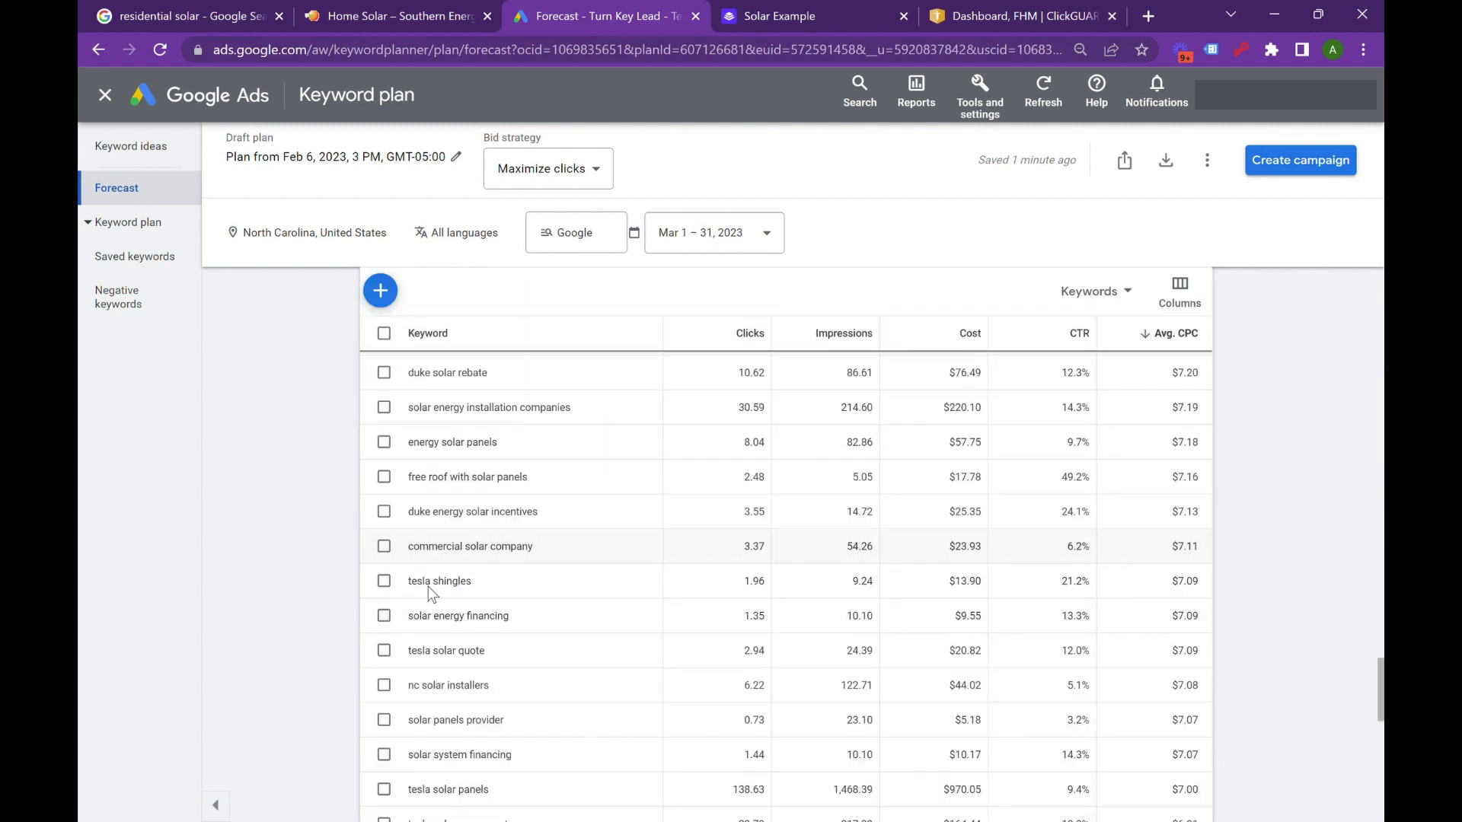
scroll(428, 586, up, 10)
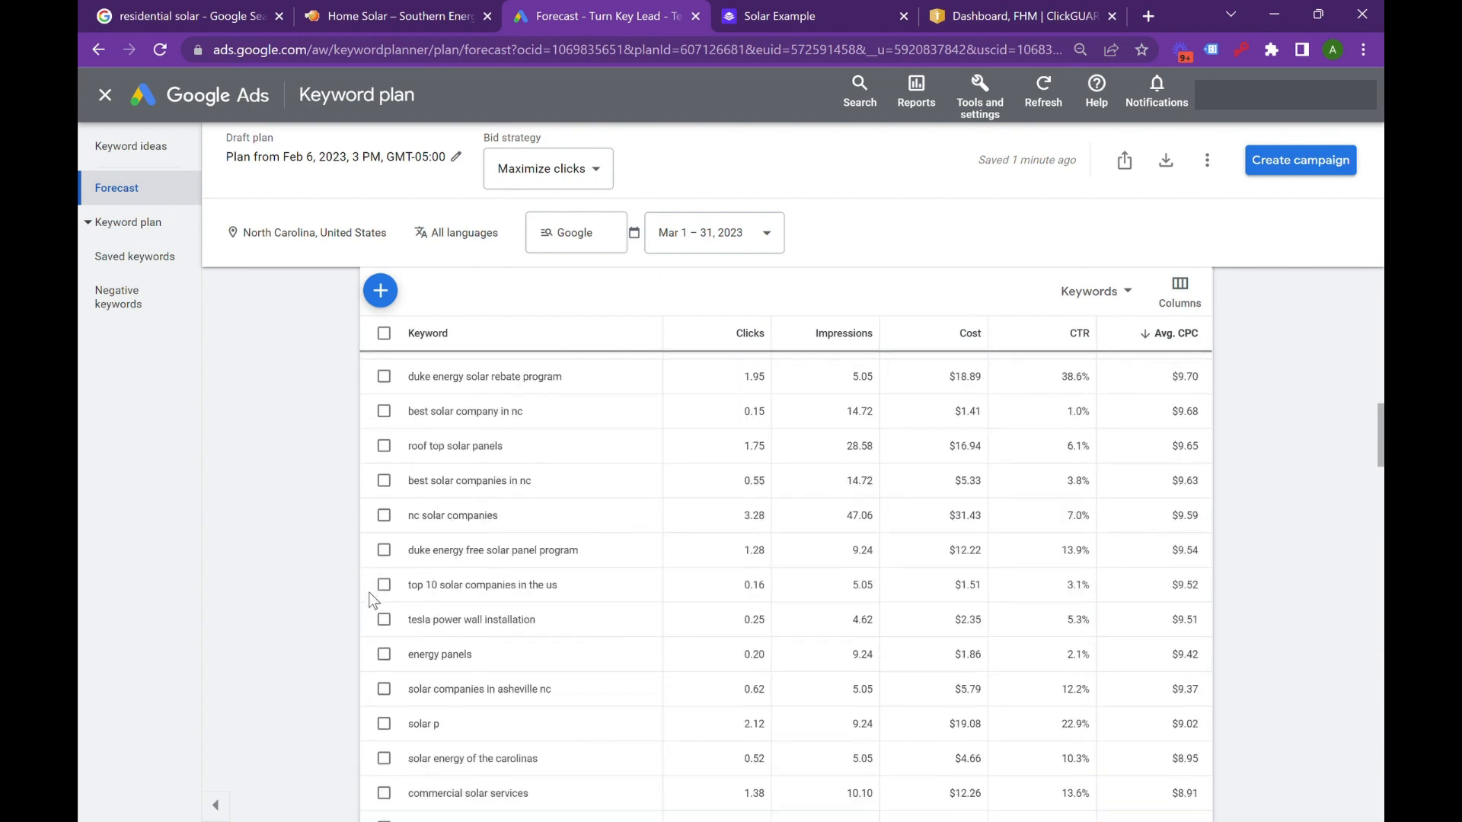
scroll(372, 600, up, 6)
click(300, 533)
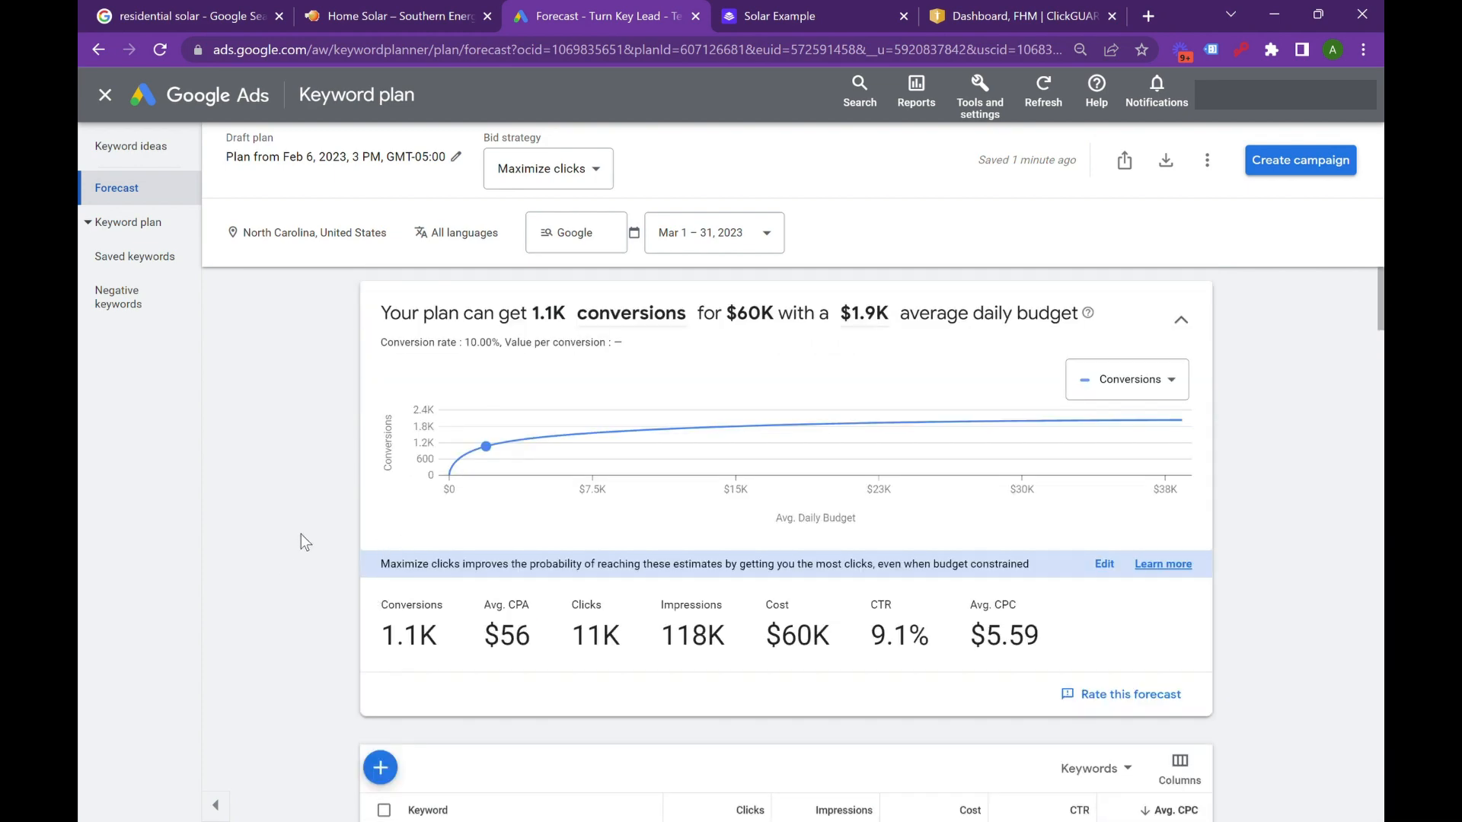
Step: Select the keyword "tesla solar roof virginia" in the forecast list and clear its selection again
scroll(300, 533, down, 6)
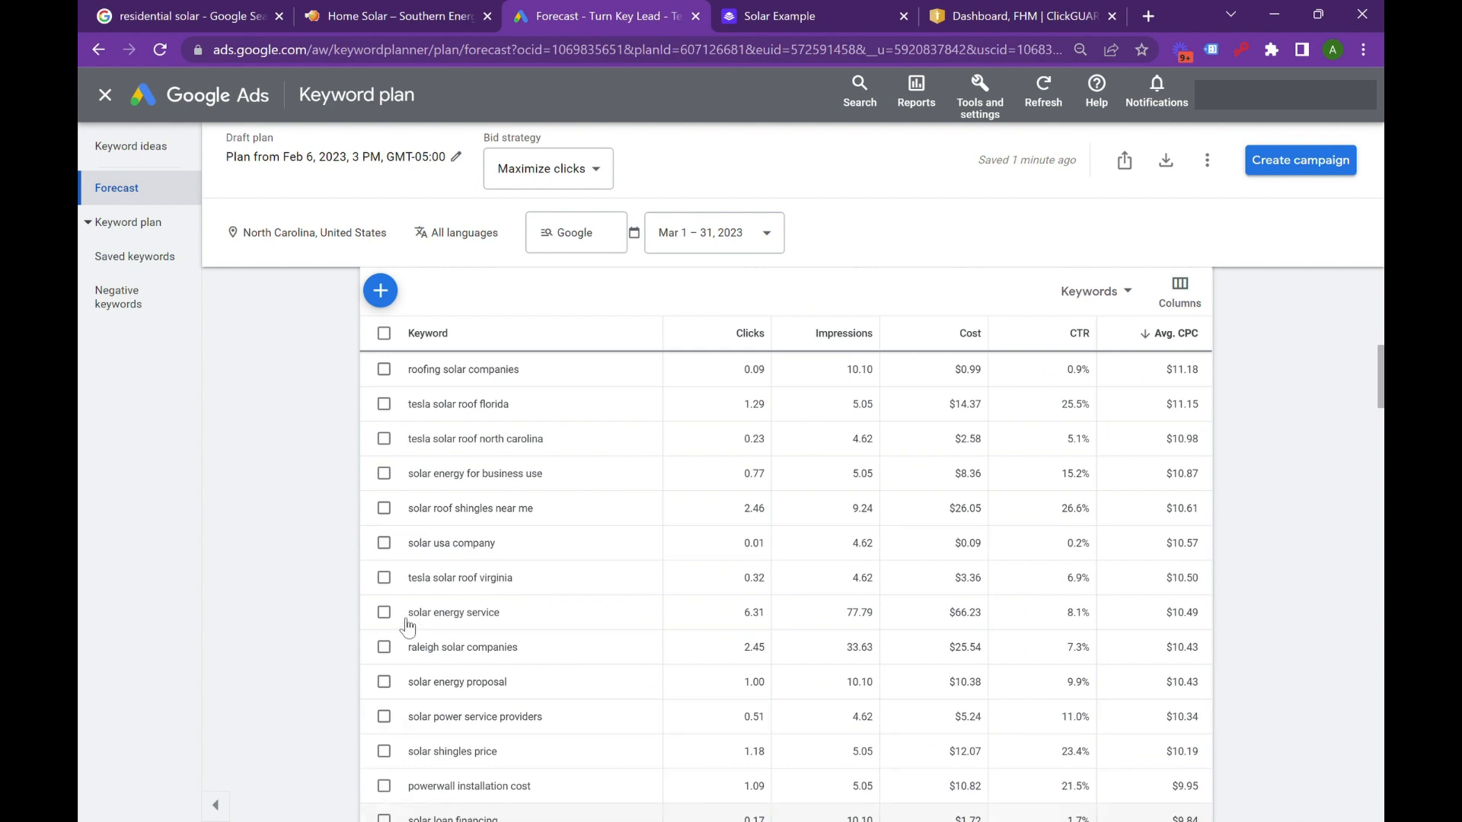
click(383, 580)
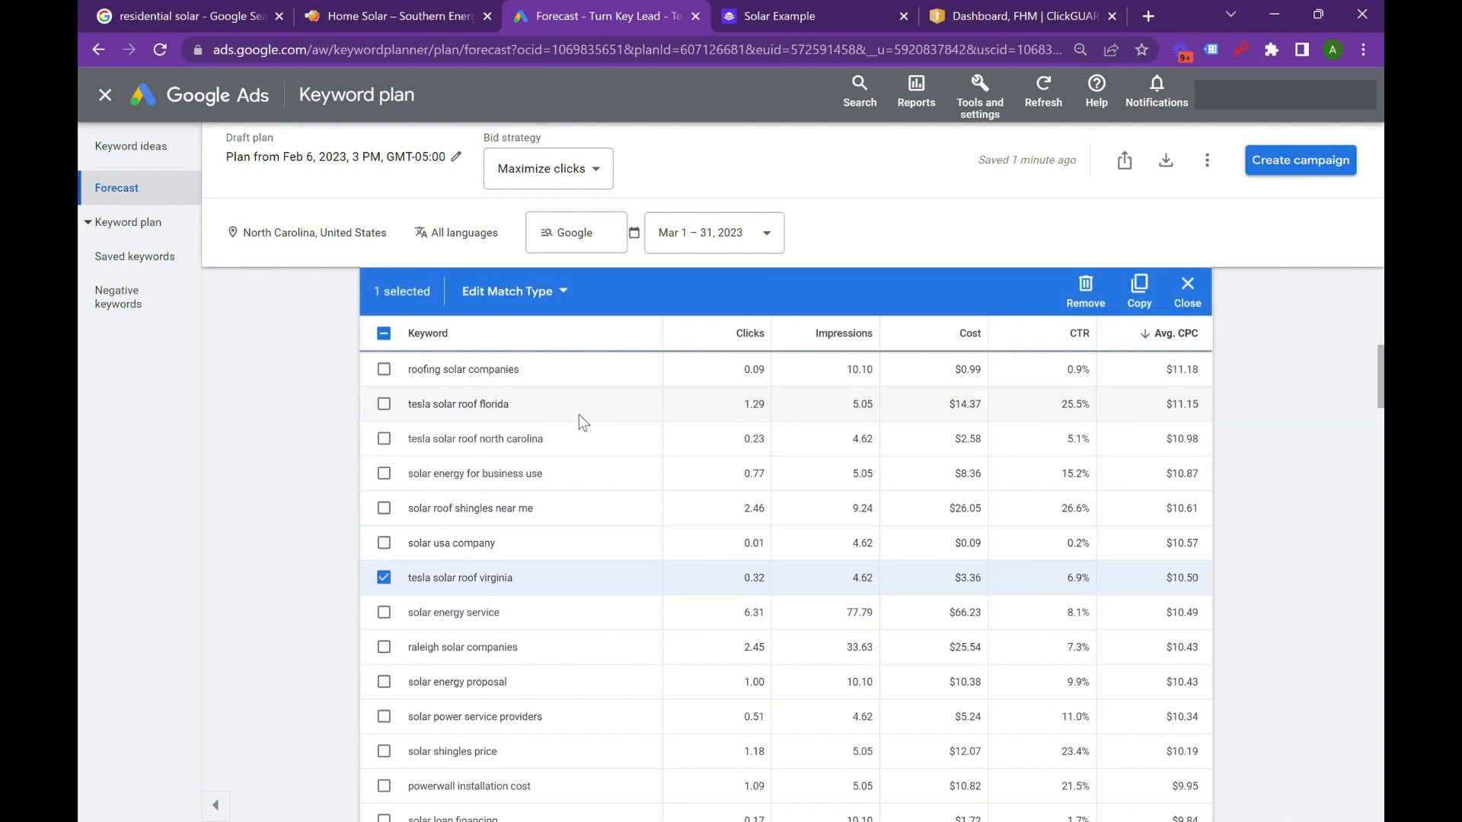
click(383, 578)
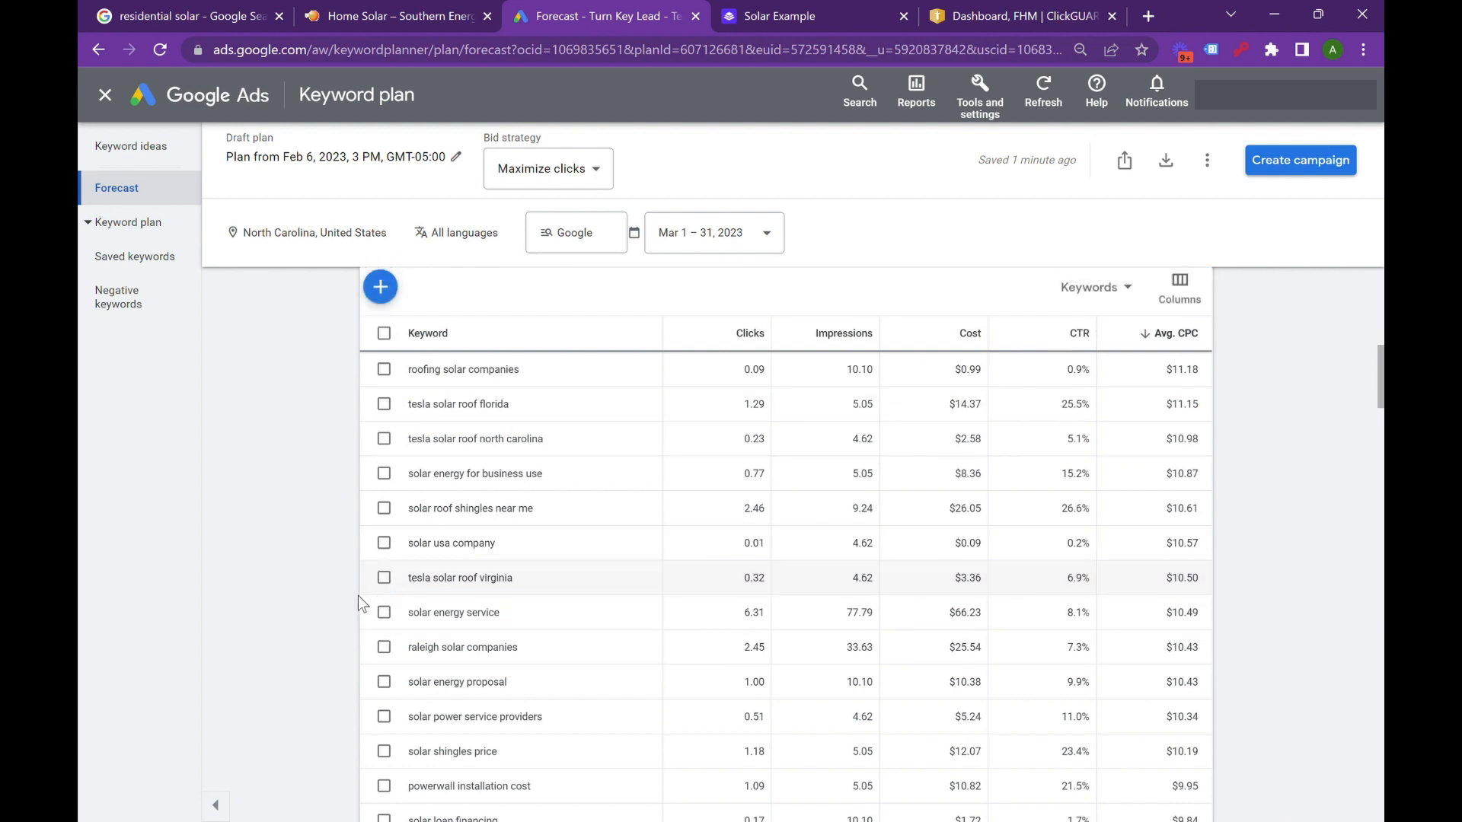
Step: Examine the remaining forecast keywords, the yearly, device and location breakdowns, and the plan's summary metrics
scroll(358, 596, down, 5)
scroll(311, 603, down, 10)
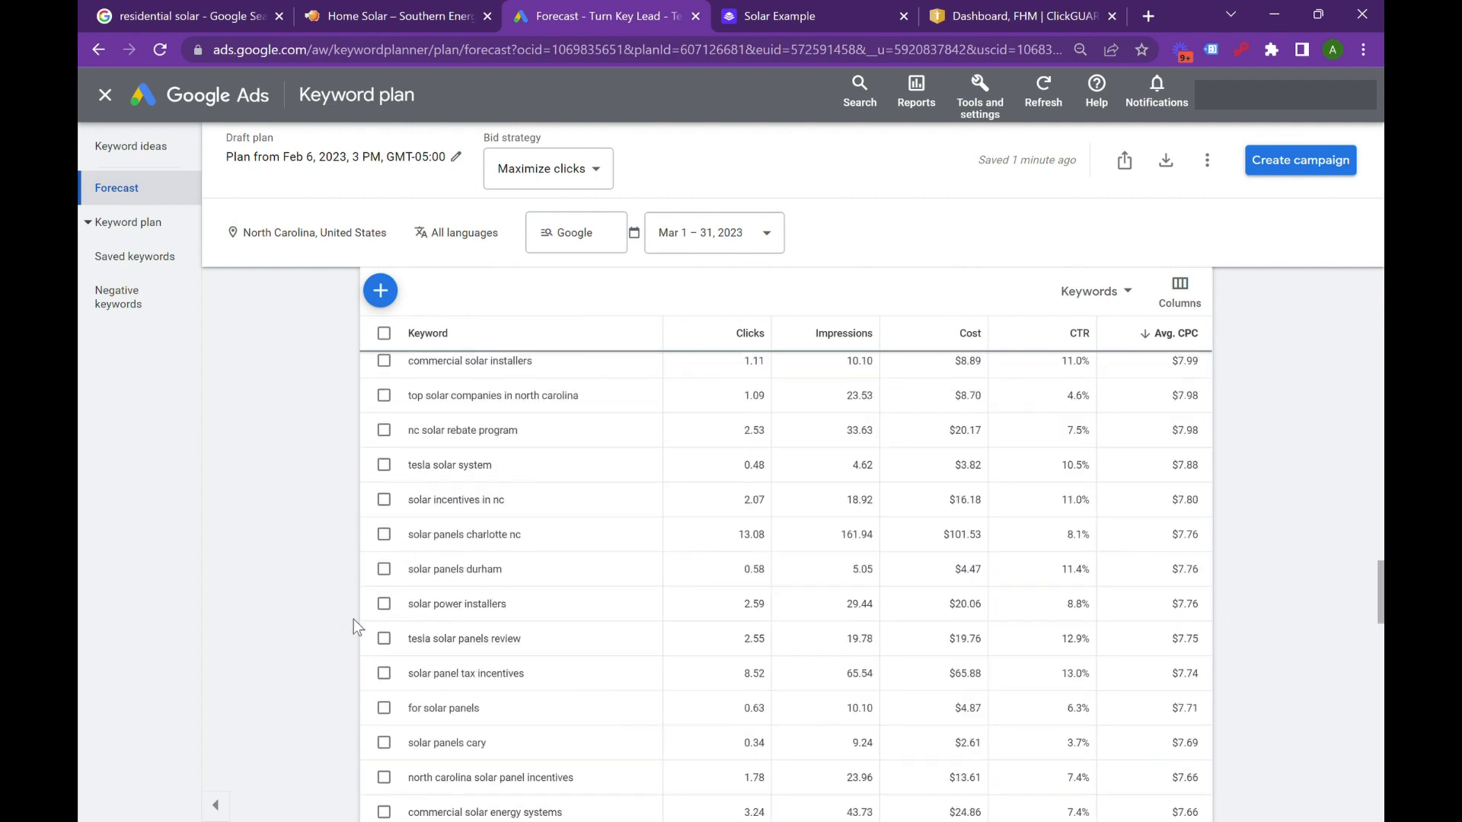
scroll(353, 619, down, 15)
scroll(353, 619, up, 3)
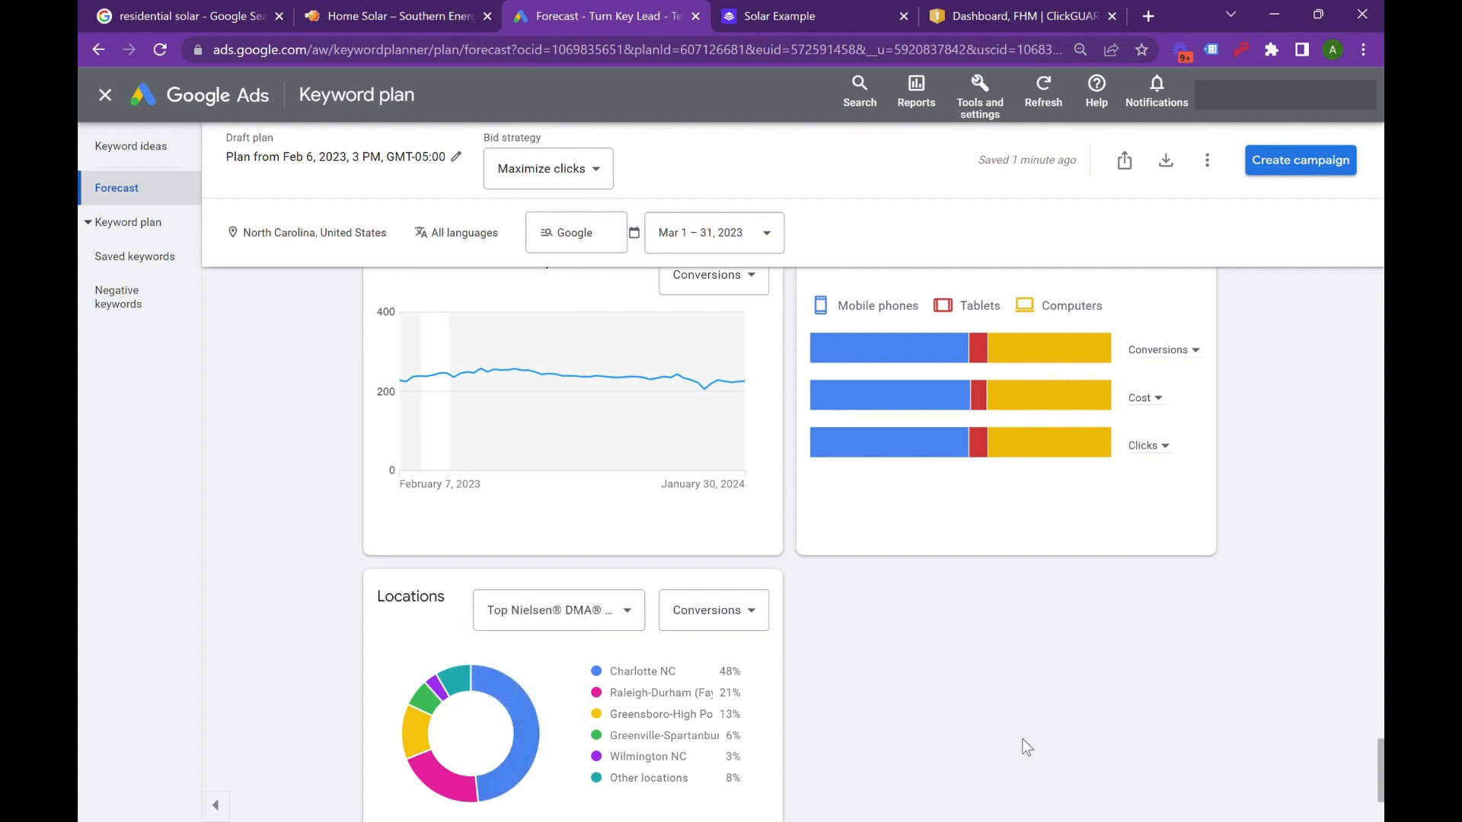
scroll(1013, 738, up, 20)
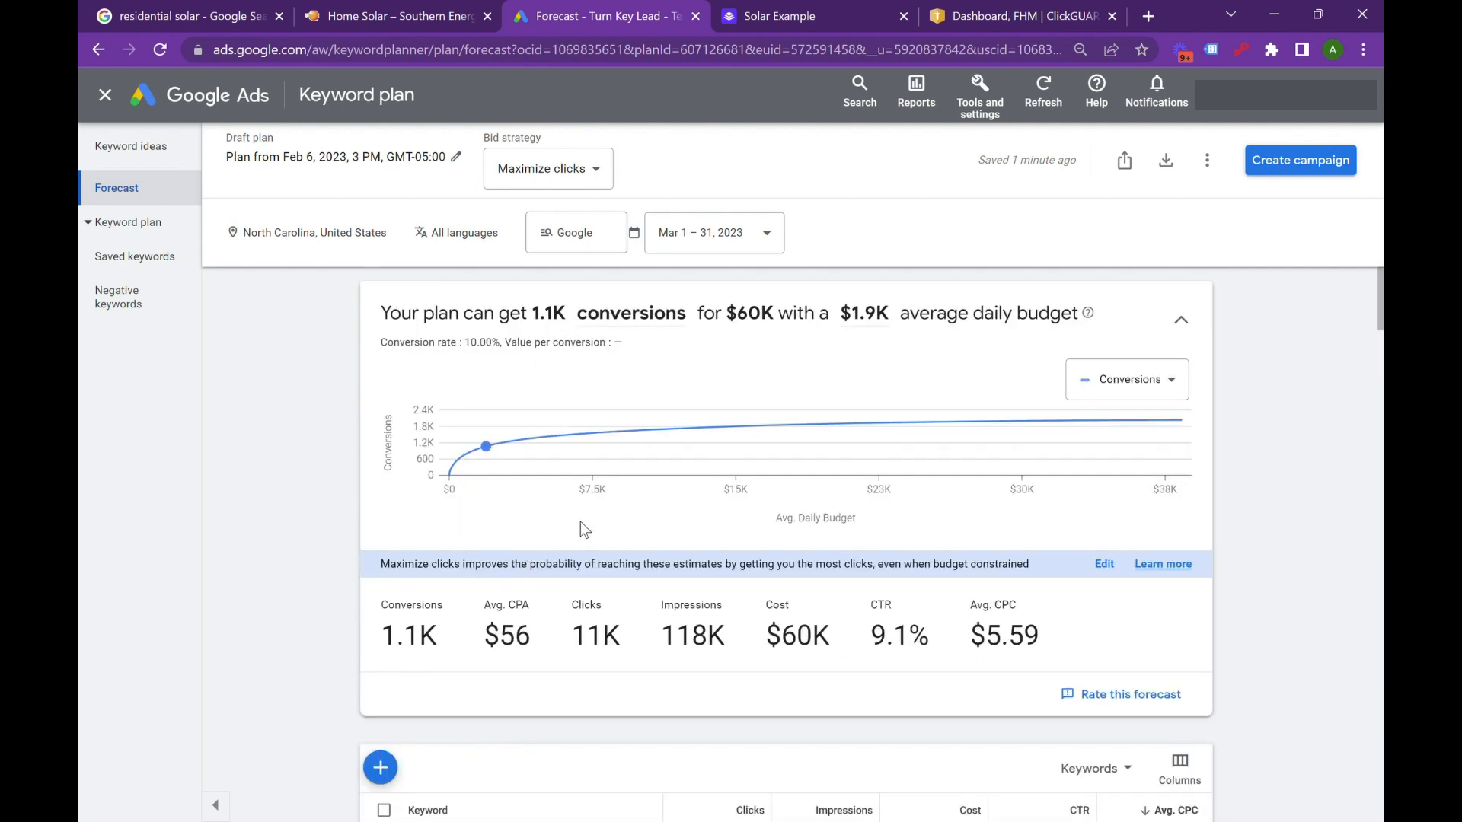
scroll(512, 476, down, 2)
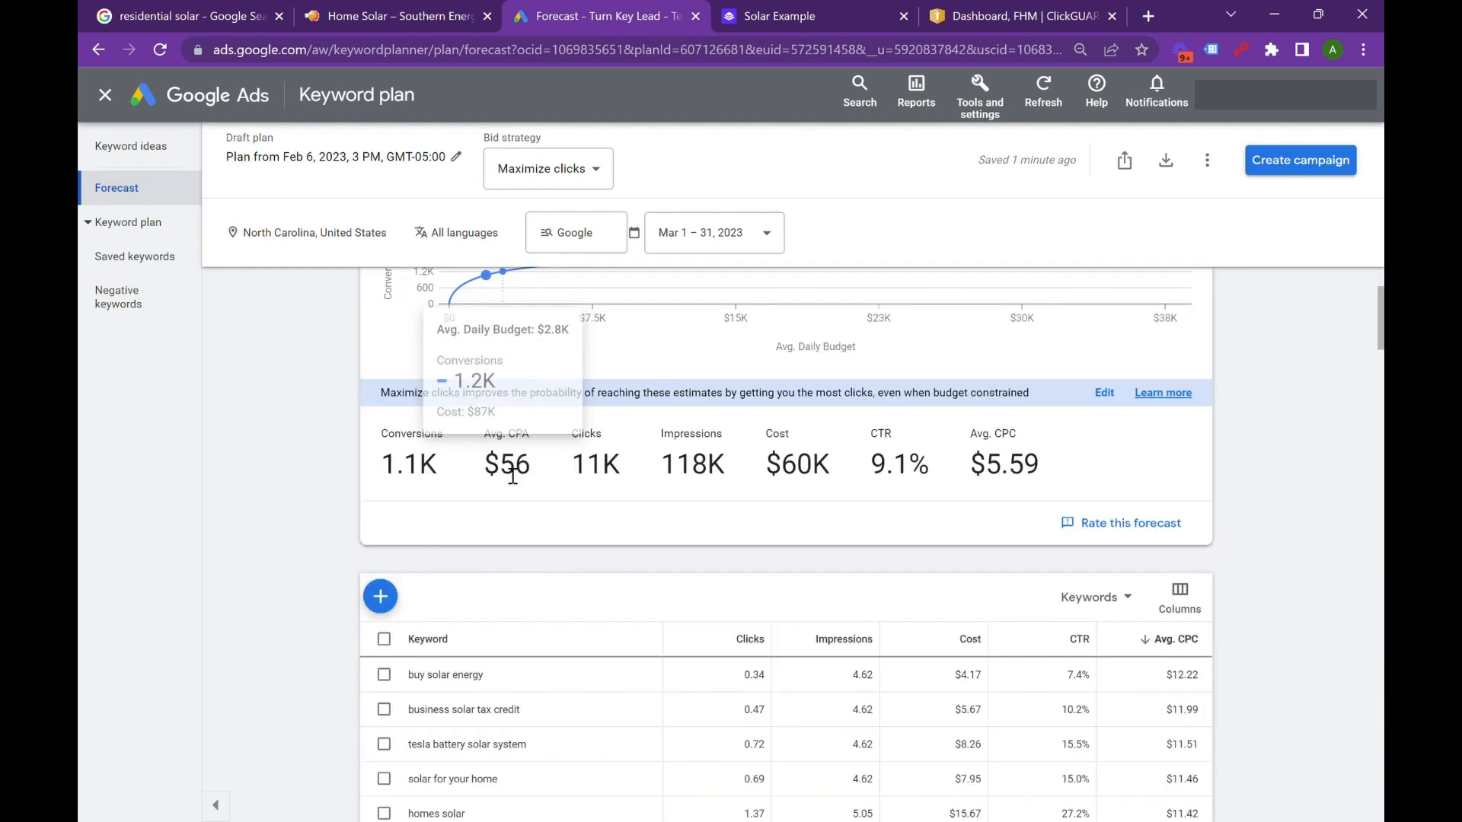
scroll(512, 476, down, 4)
scroll(484, 484, up, 6)
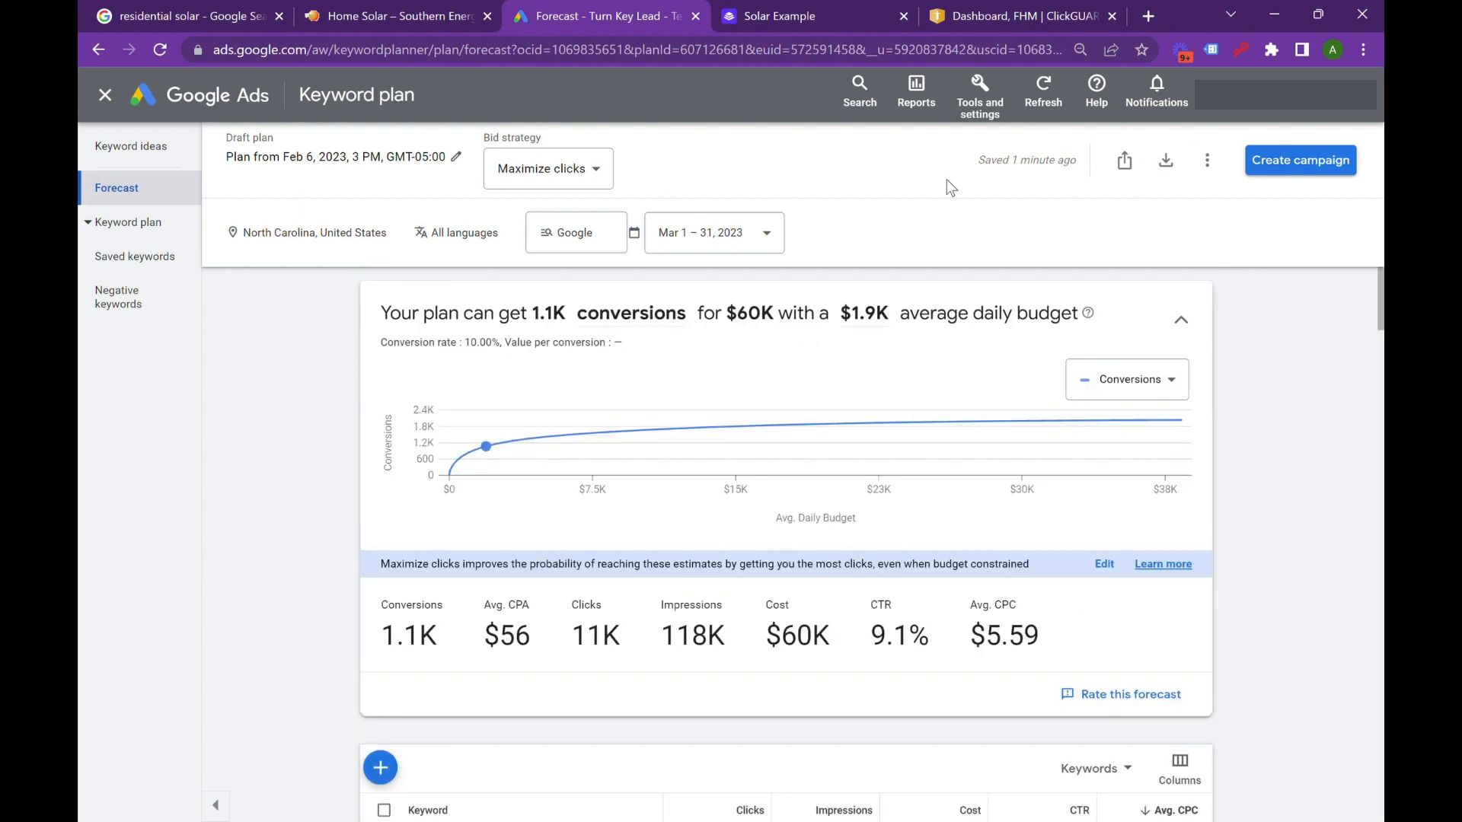
Step: Create a campaign from the plan named "Solar - nc" with an average daily budget of $1
click(1287, 172)
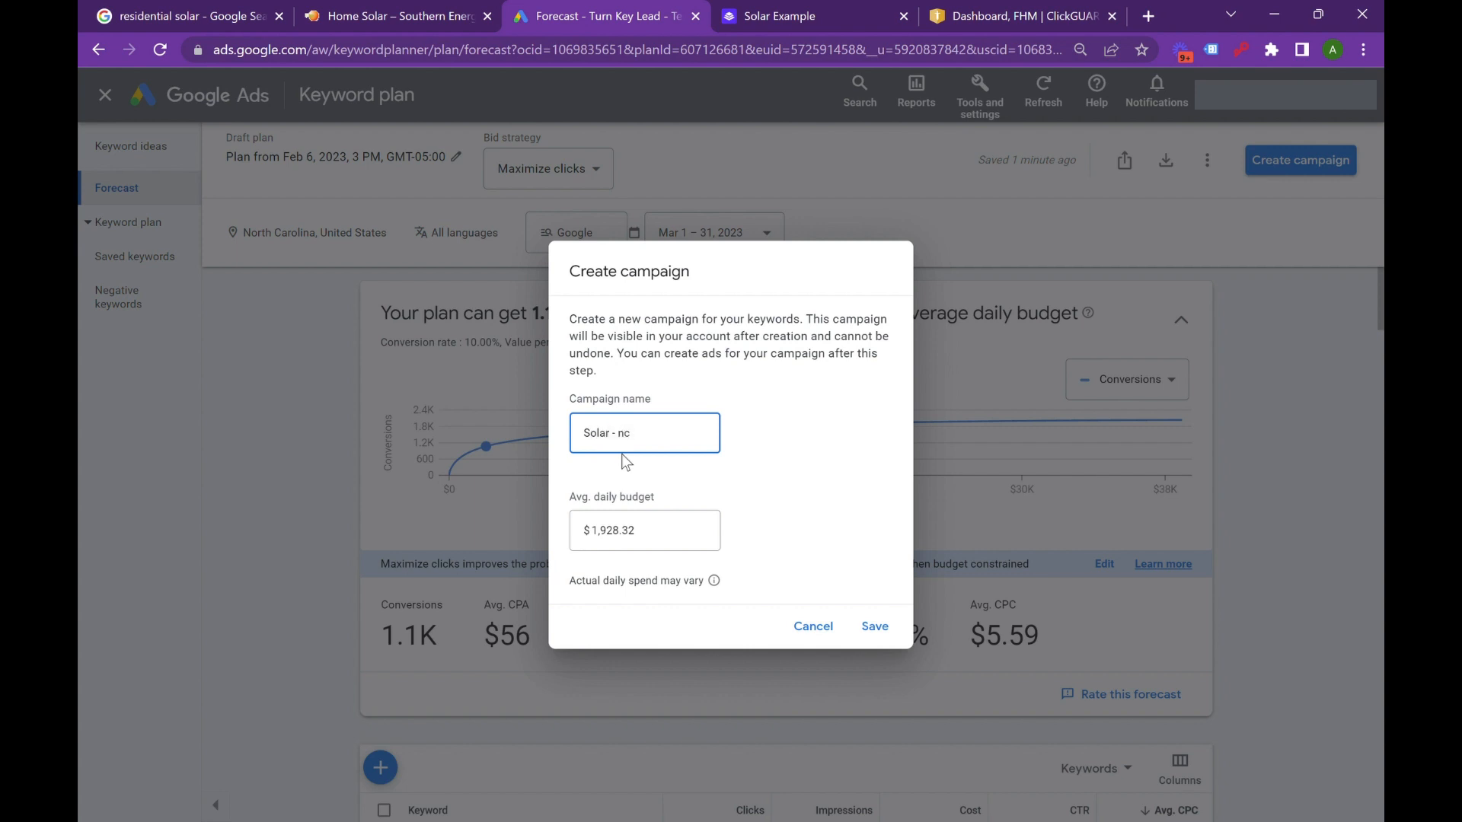
click(682, 544)
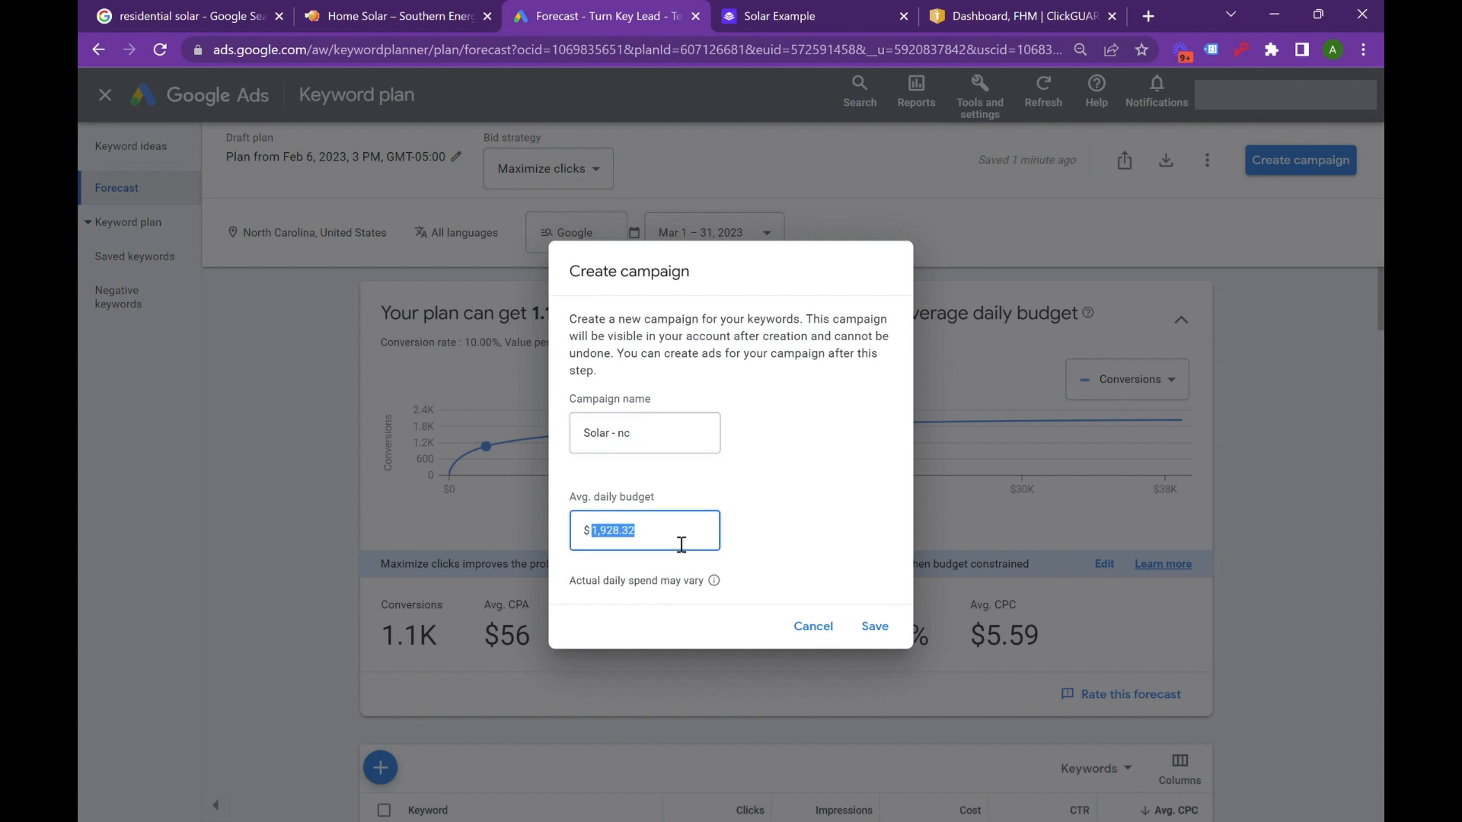
text(1)
click(882, 639)
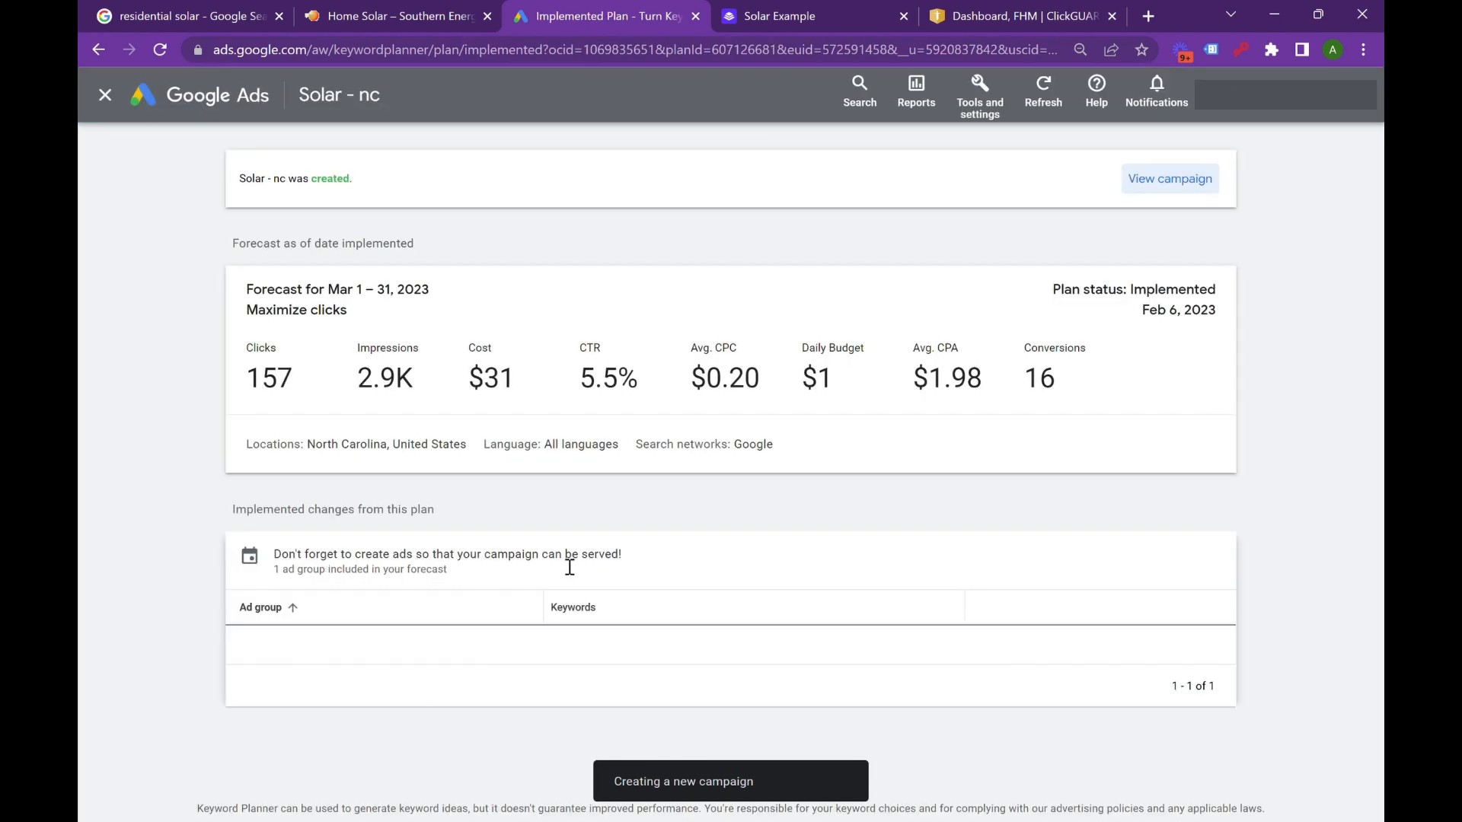
Step: View the new Solar - nc campaign and open the goals in its settings for editing
click(1153, 183)
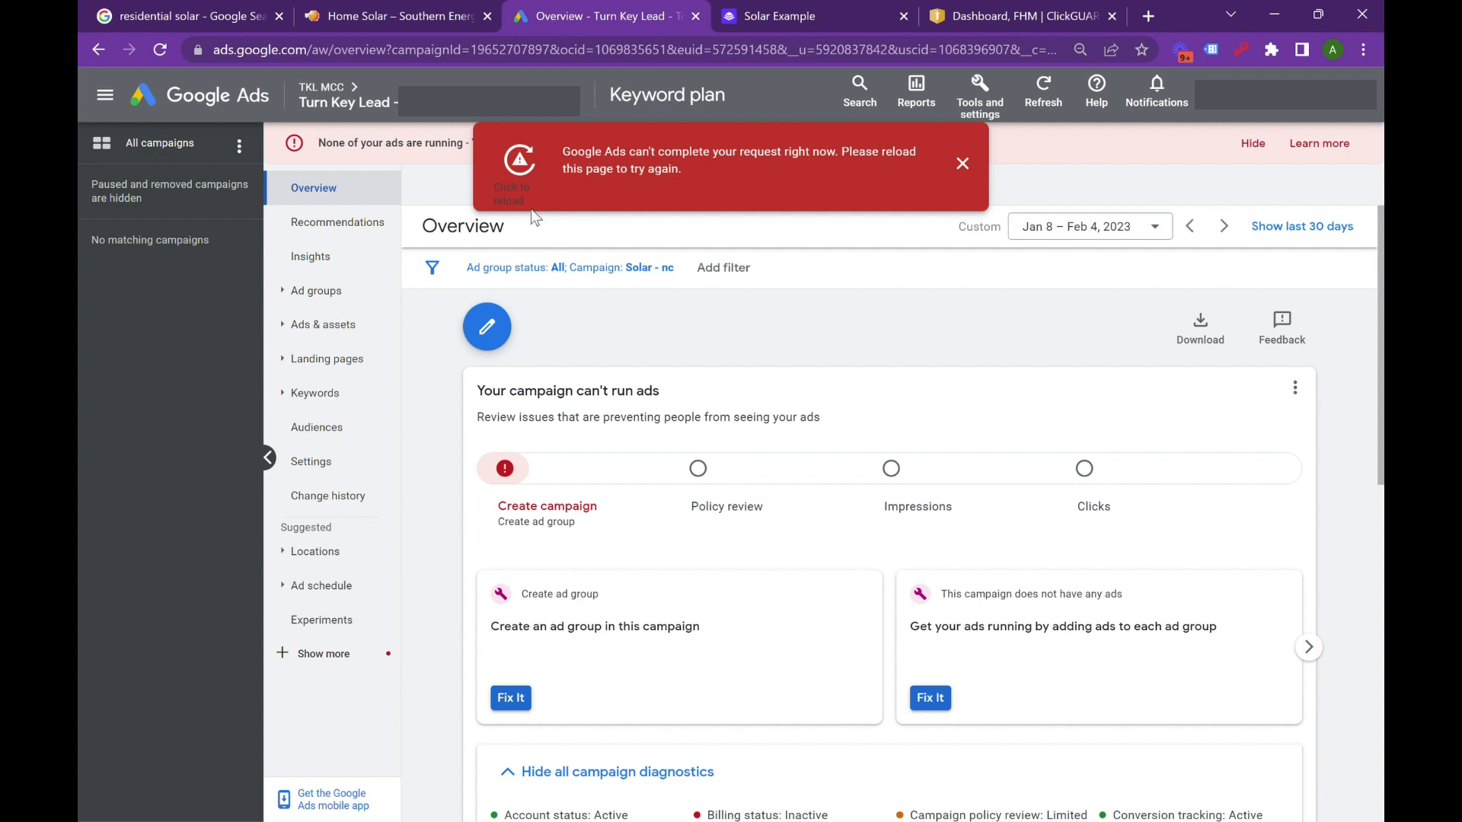
click(330, 463)
click(896, 249)
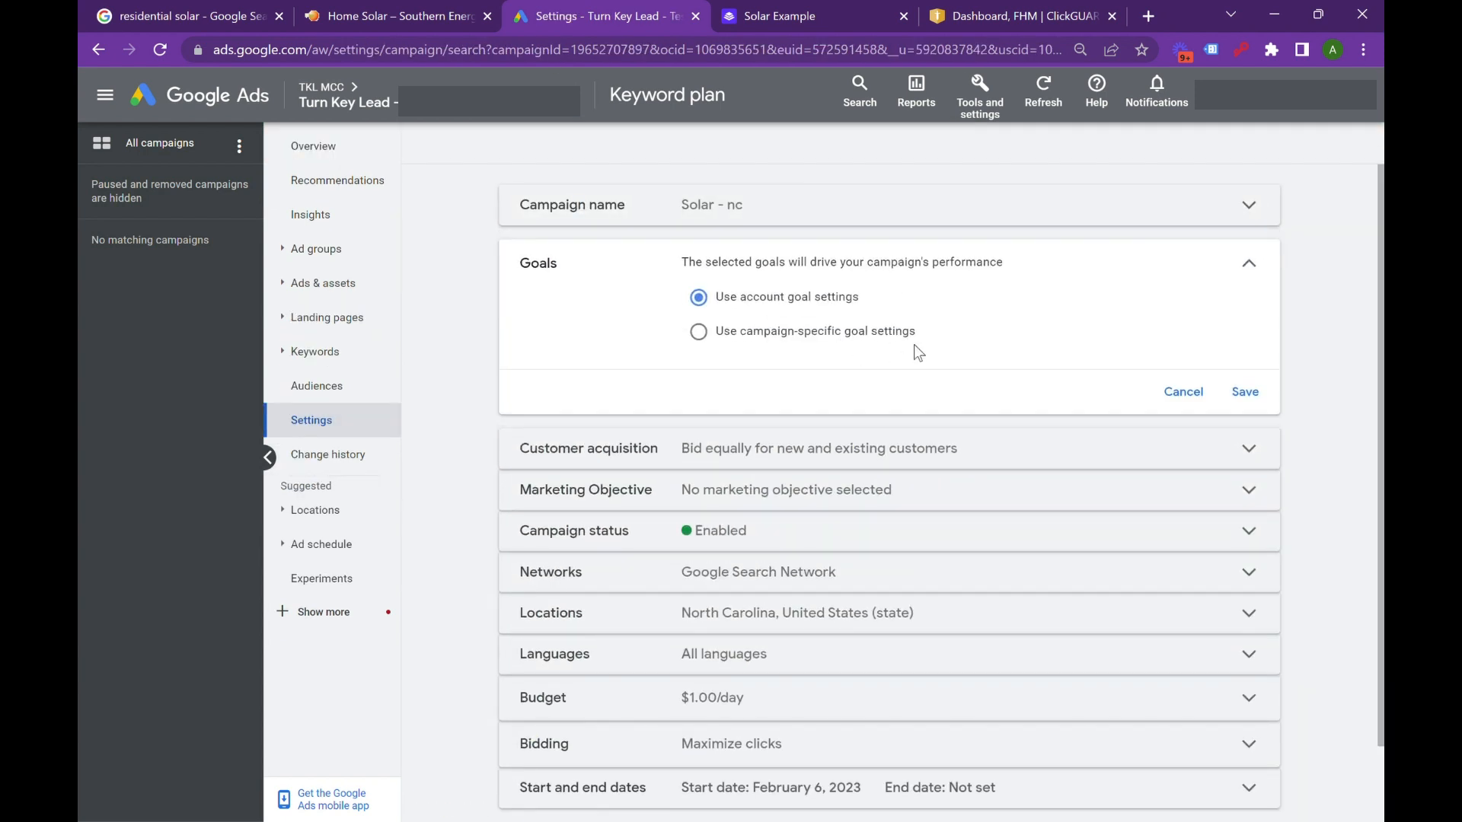
Step: Check the goals available under campaign-specific goal settings, and return the campaign to account goal settings
click(821, 335)
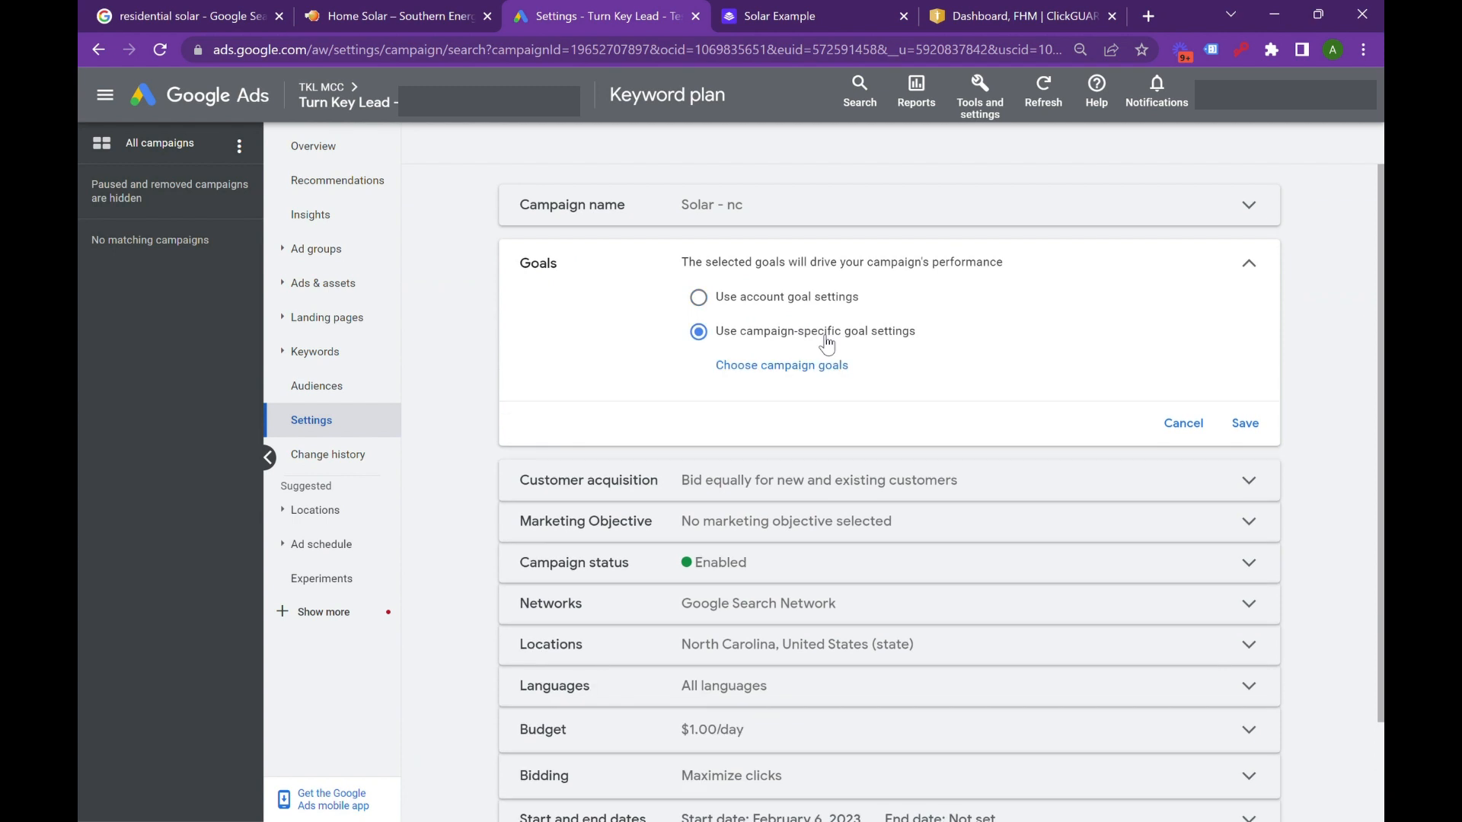
click(789, 367)
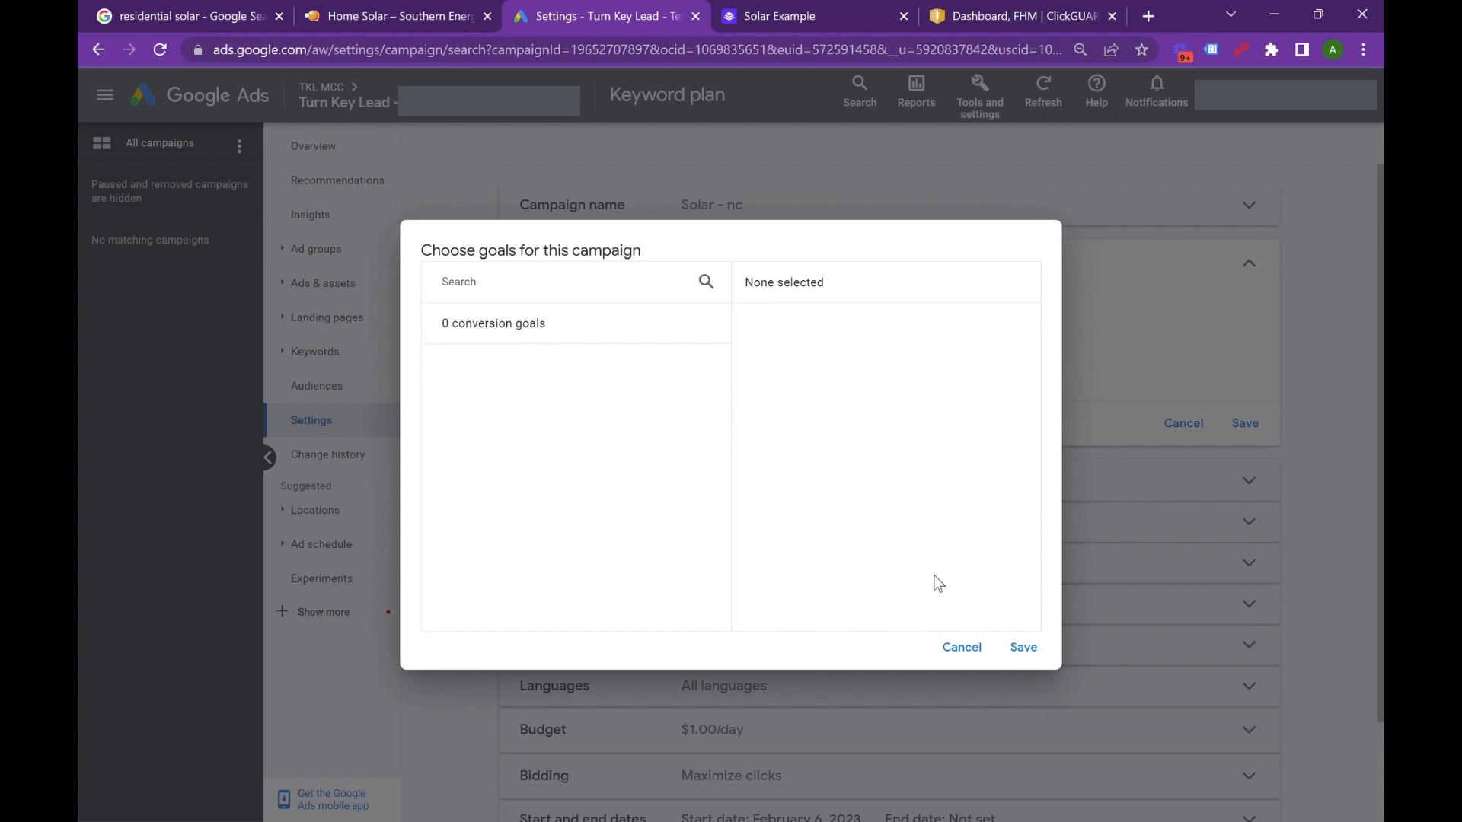
click(961, 647)
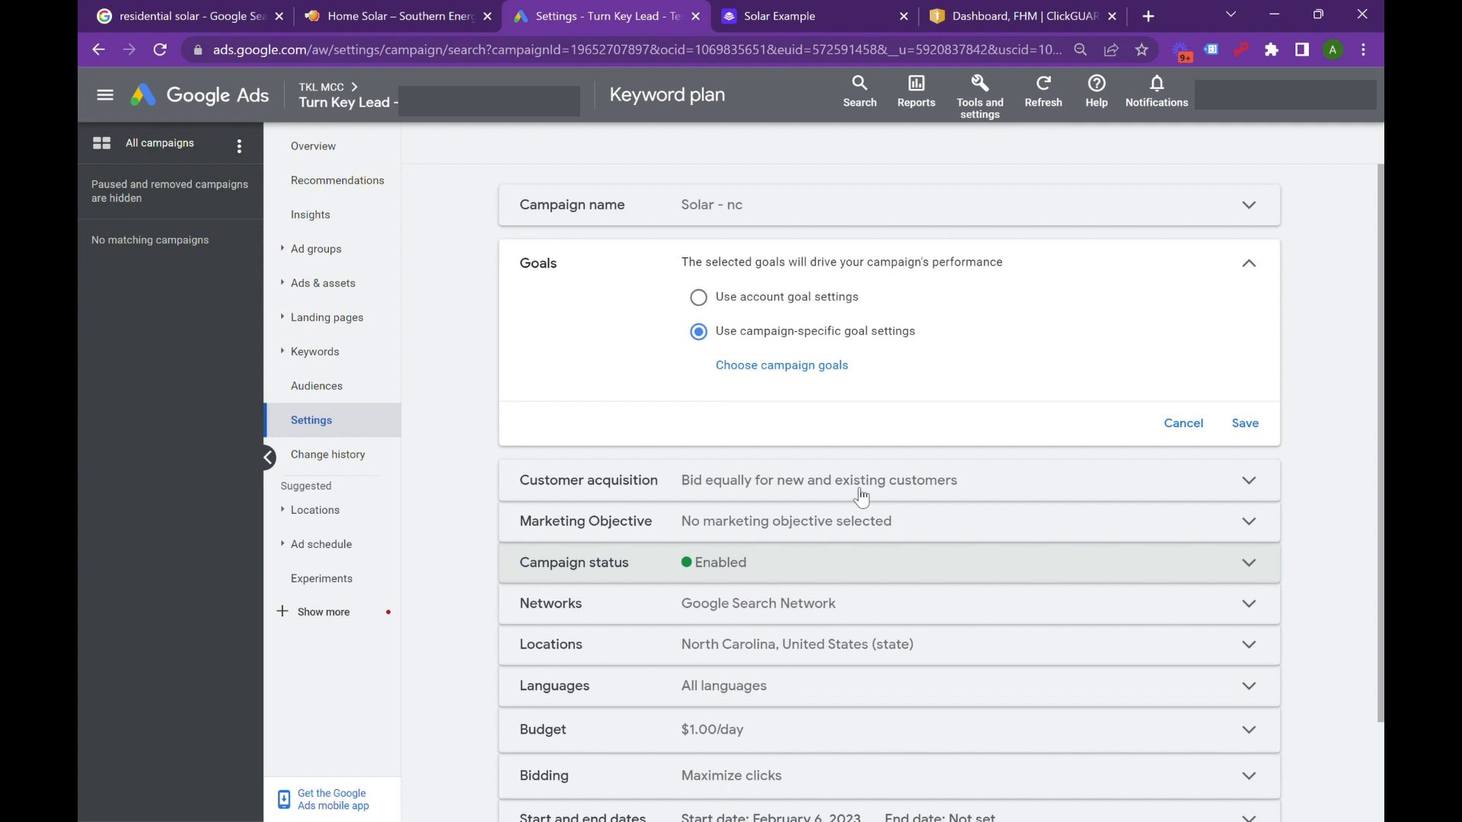
click(792, 299)
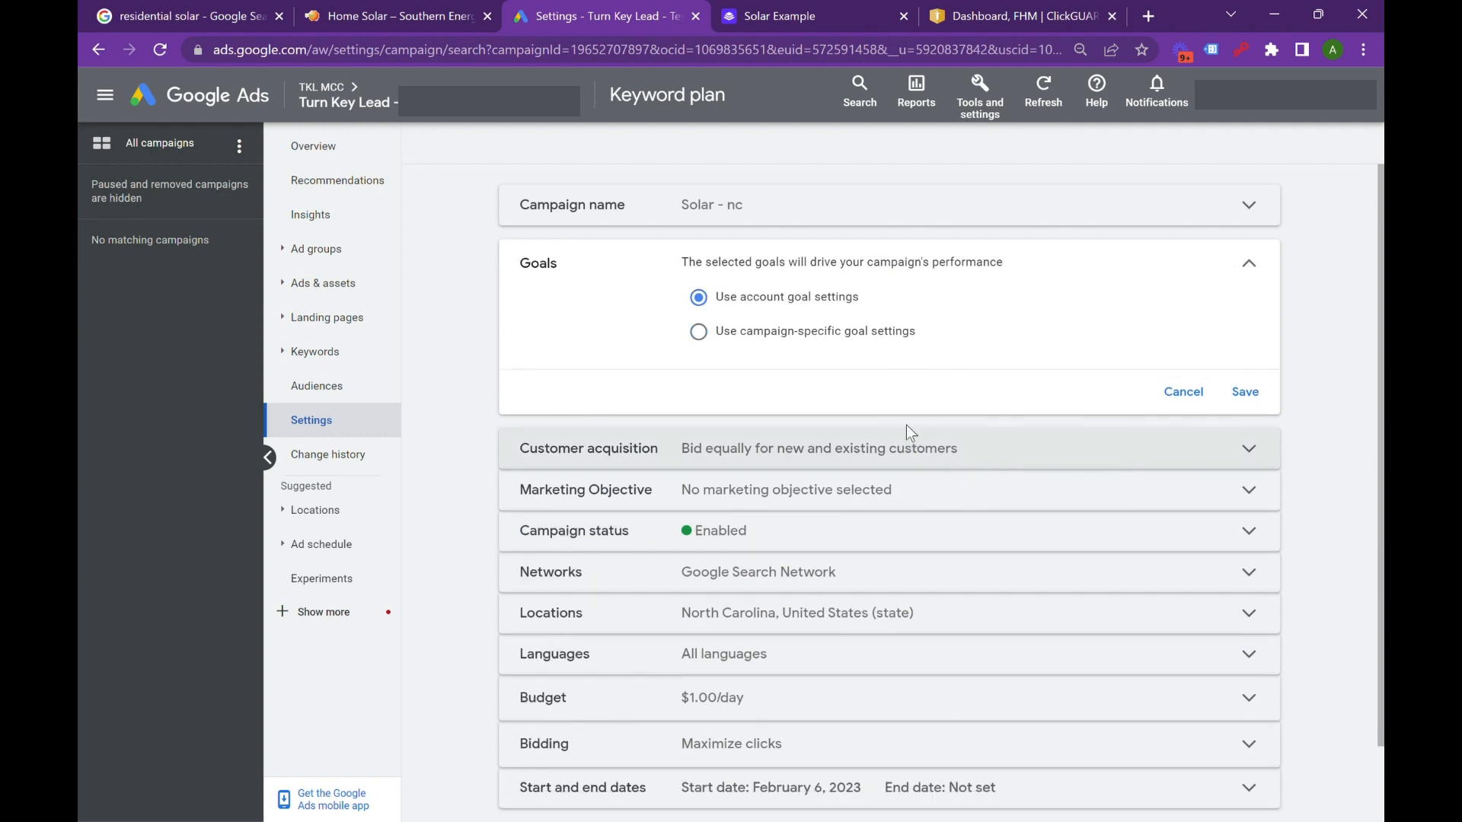
Step: Review the marketing objective choices and the search partner and Display Network options, leaving both settings without saving
click(960, 502)
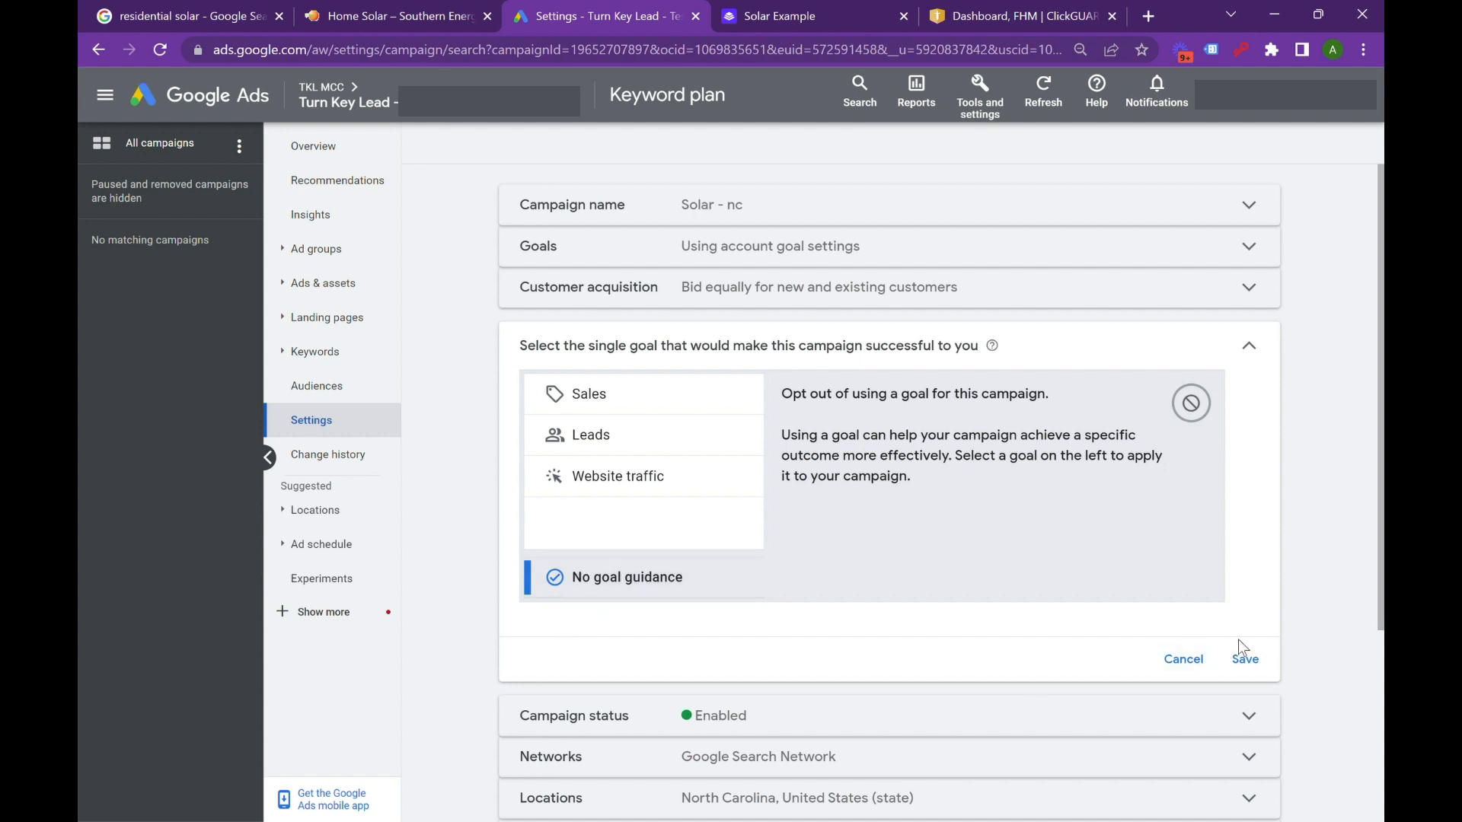
click(1185, 660)
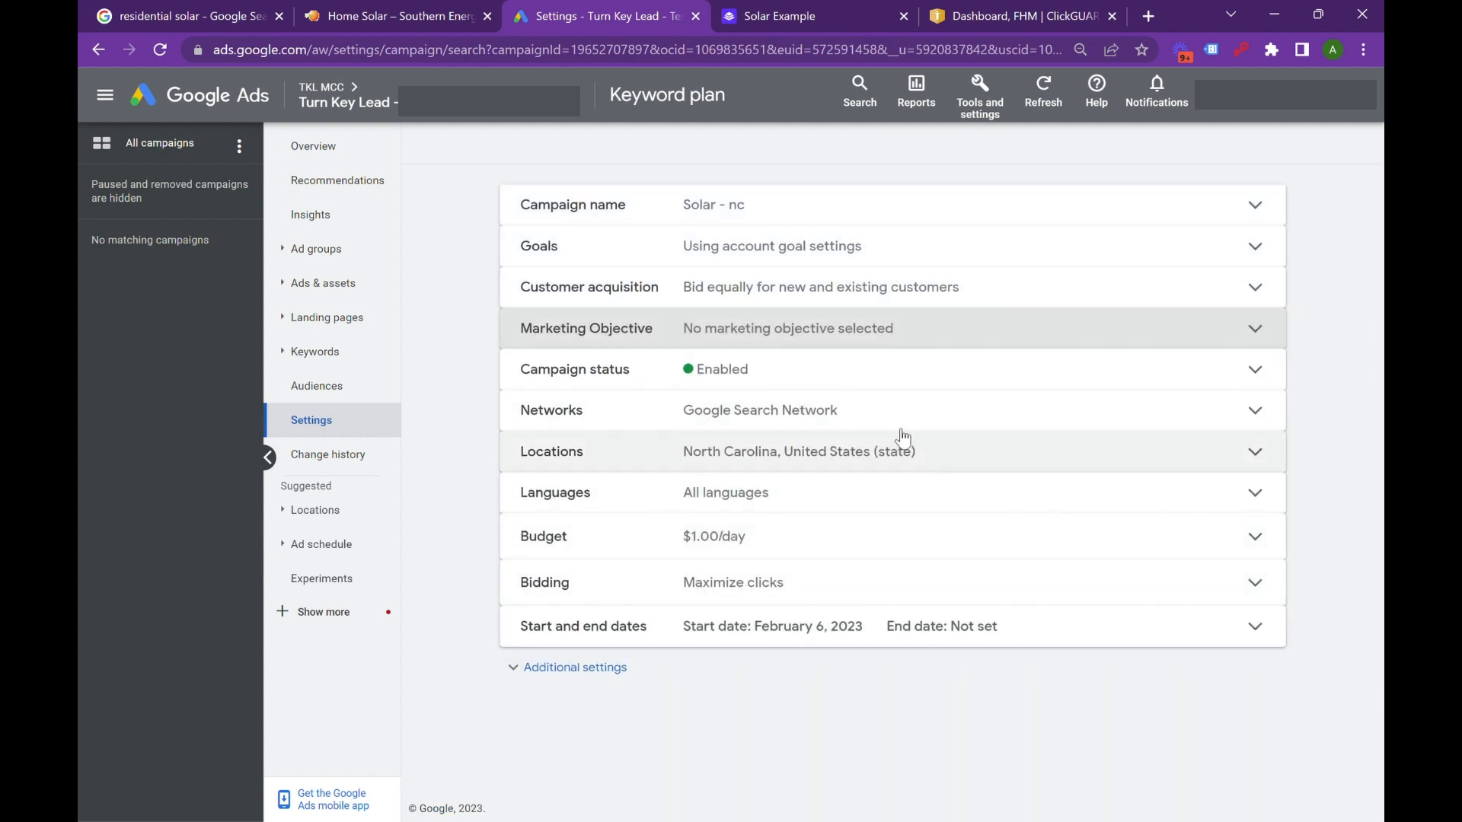
click(900, 420)
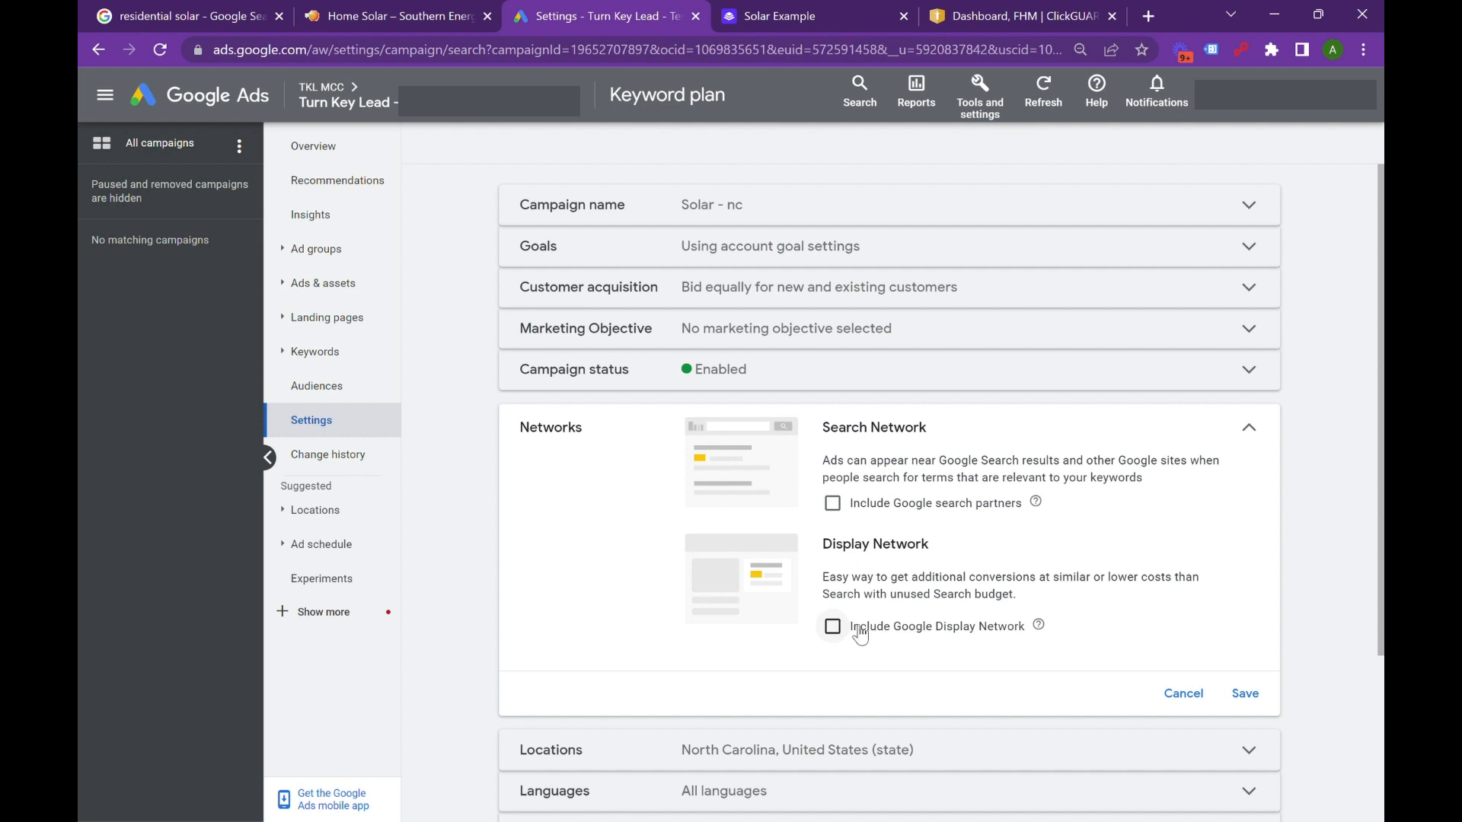
click(1192, 694)
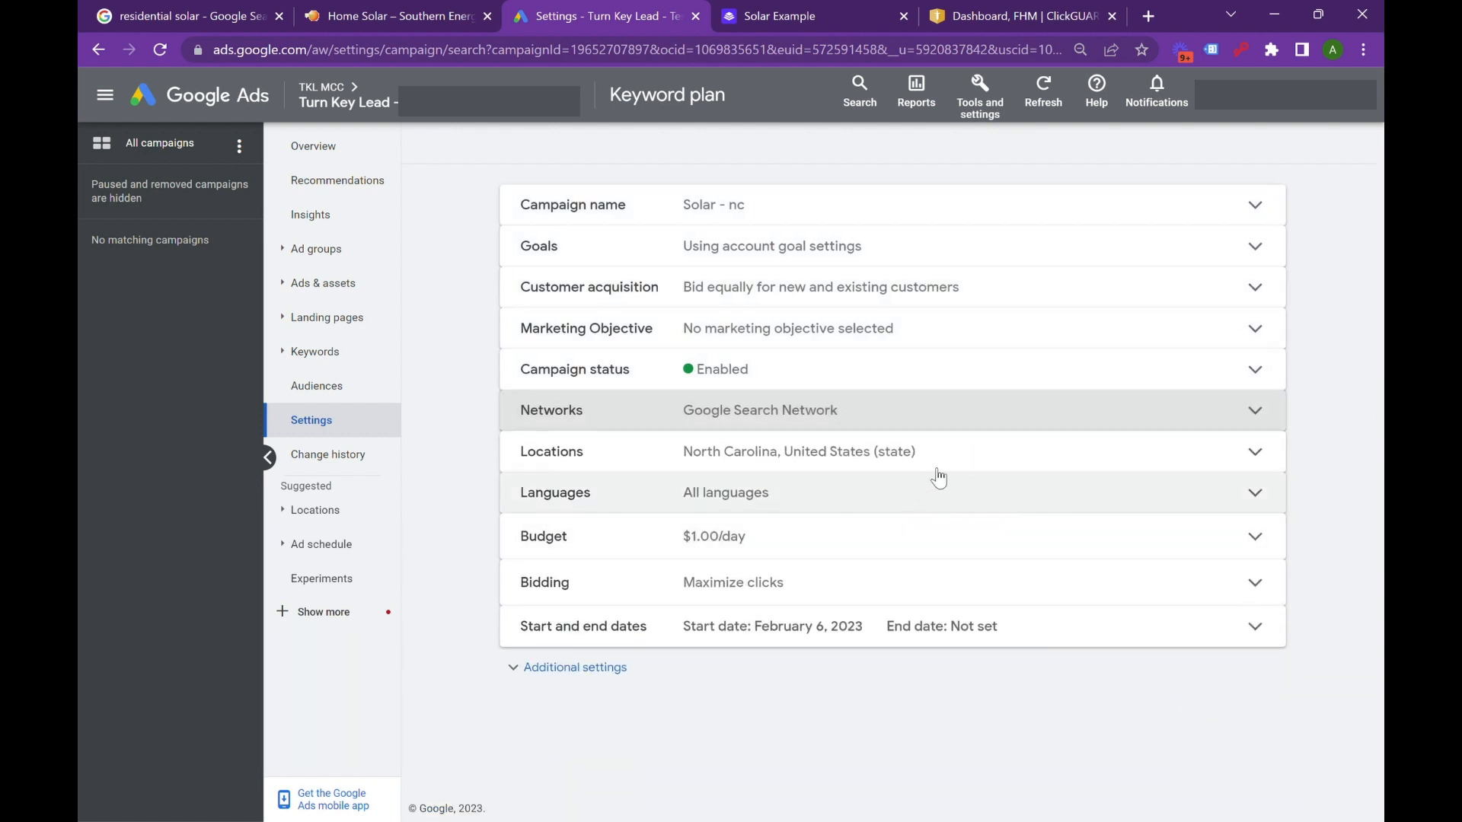
Step: Set the campaign's location targeting to "Presence: People in or regularly in your targeted locations" and save it
click(964, 455)
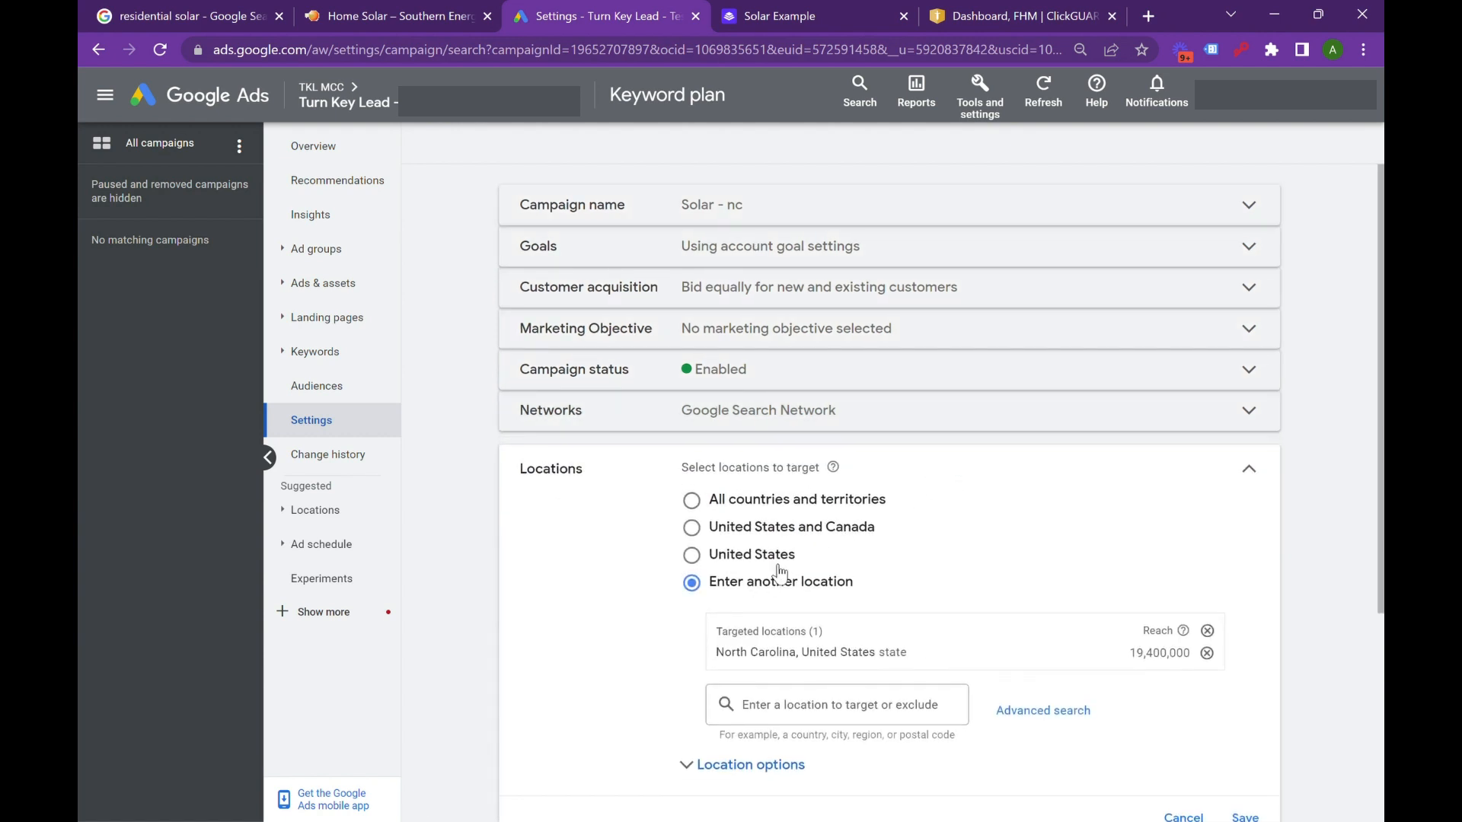
scroll(777, 571, down, 2)
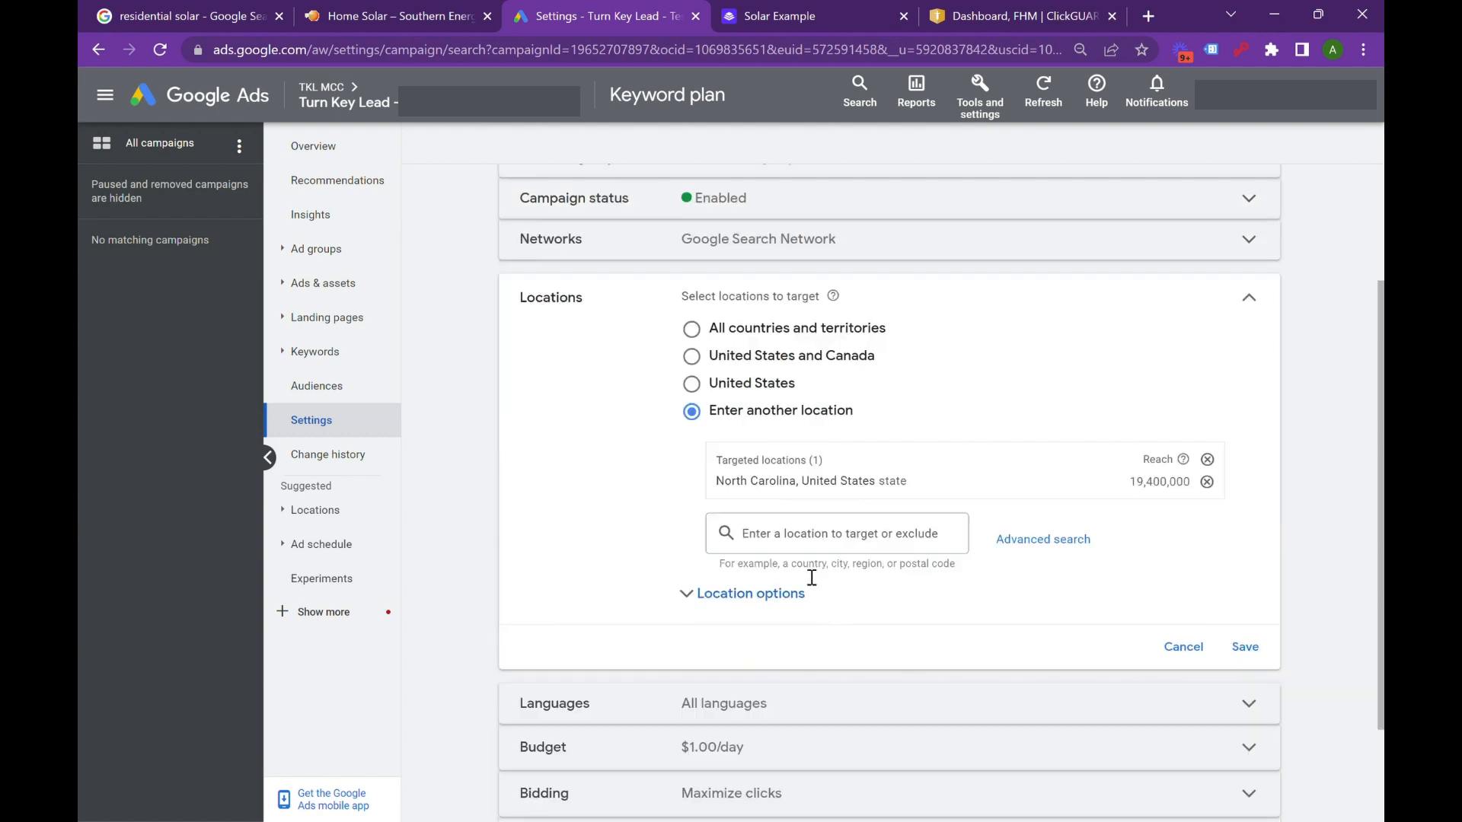
click(774, 601)
scroll(775, 602, down, 2)
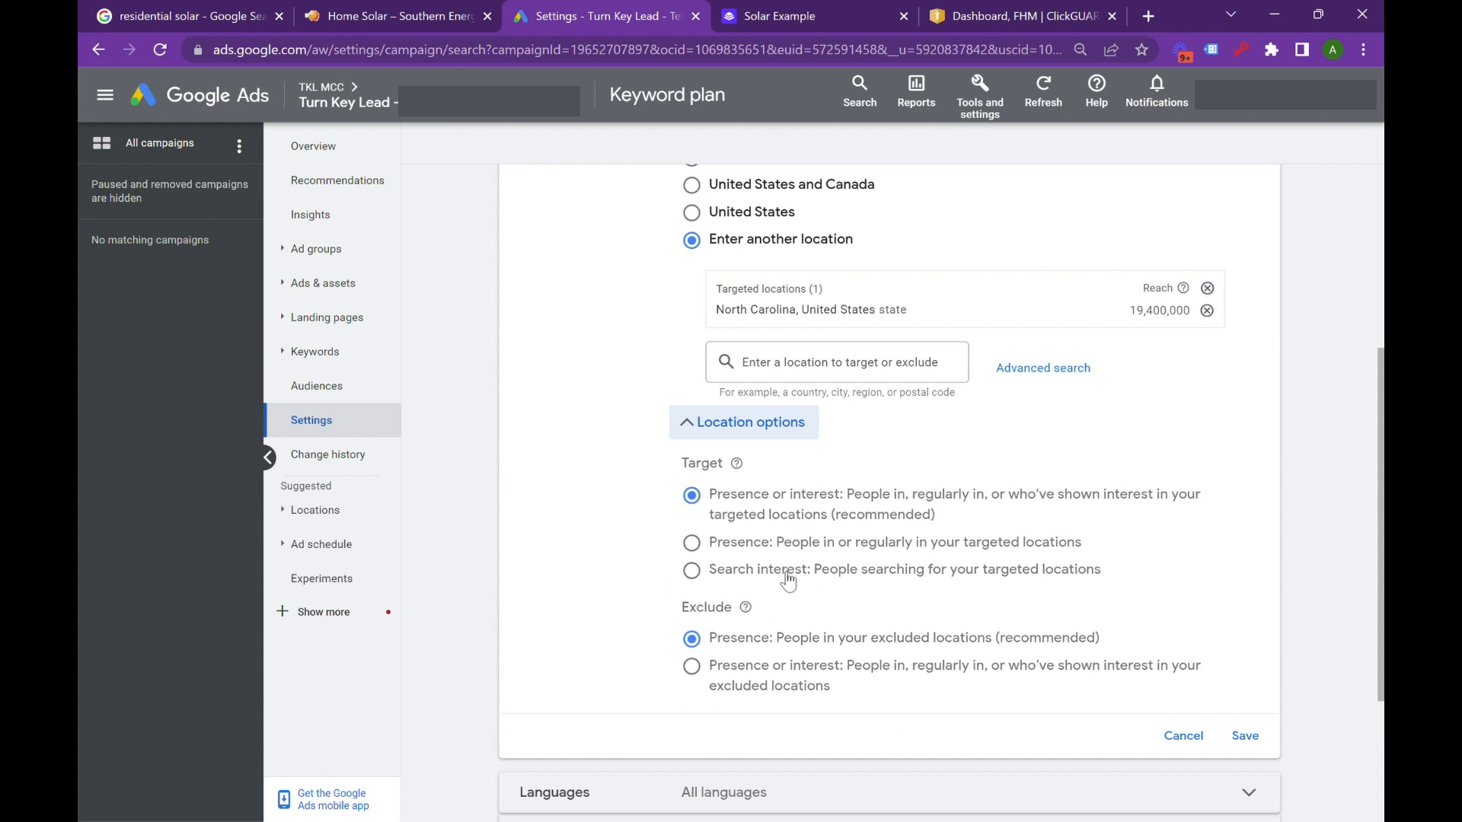
click(700, 549)
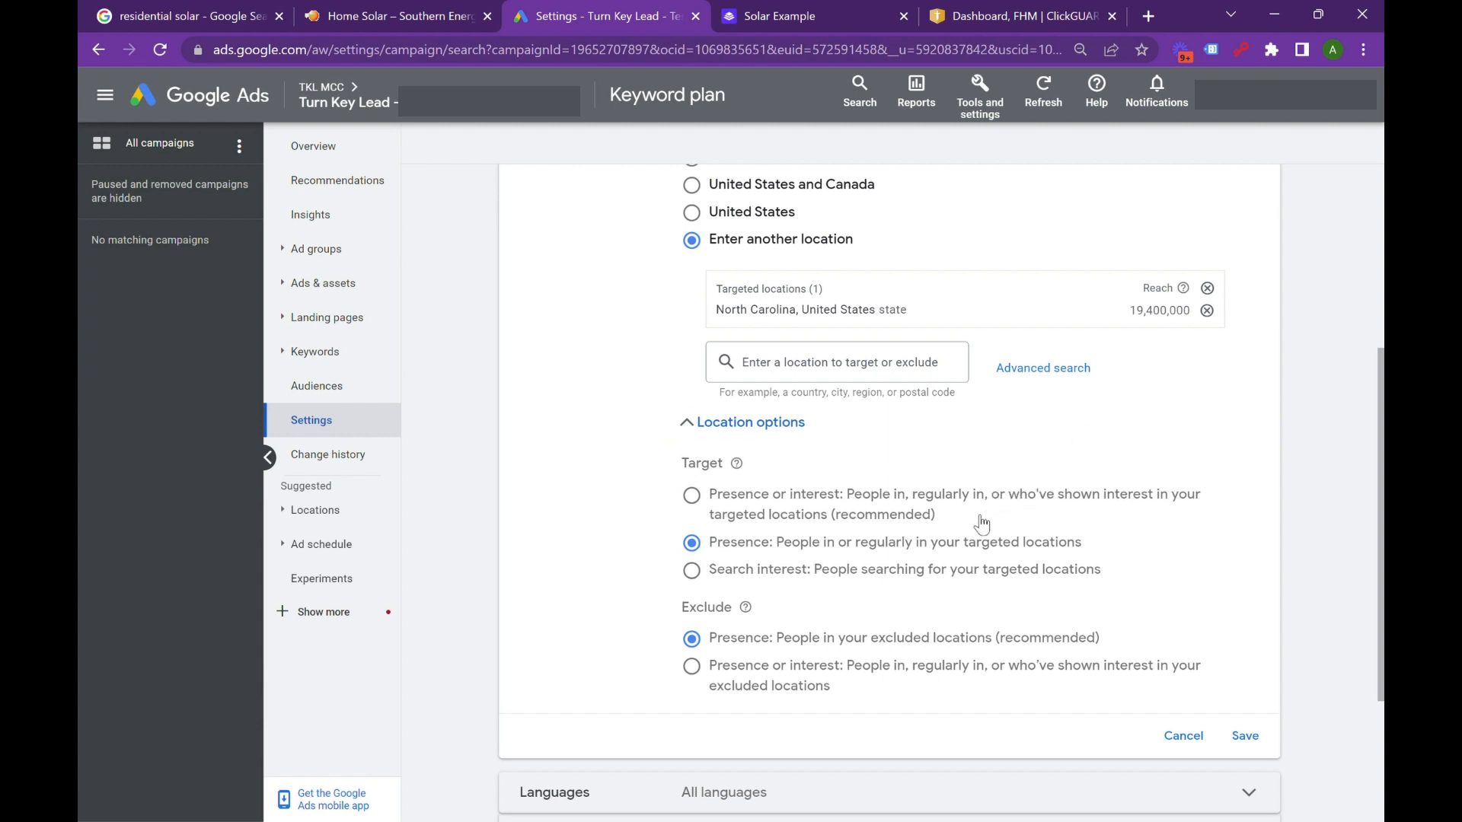
click(1249, 735)
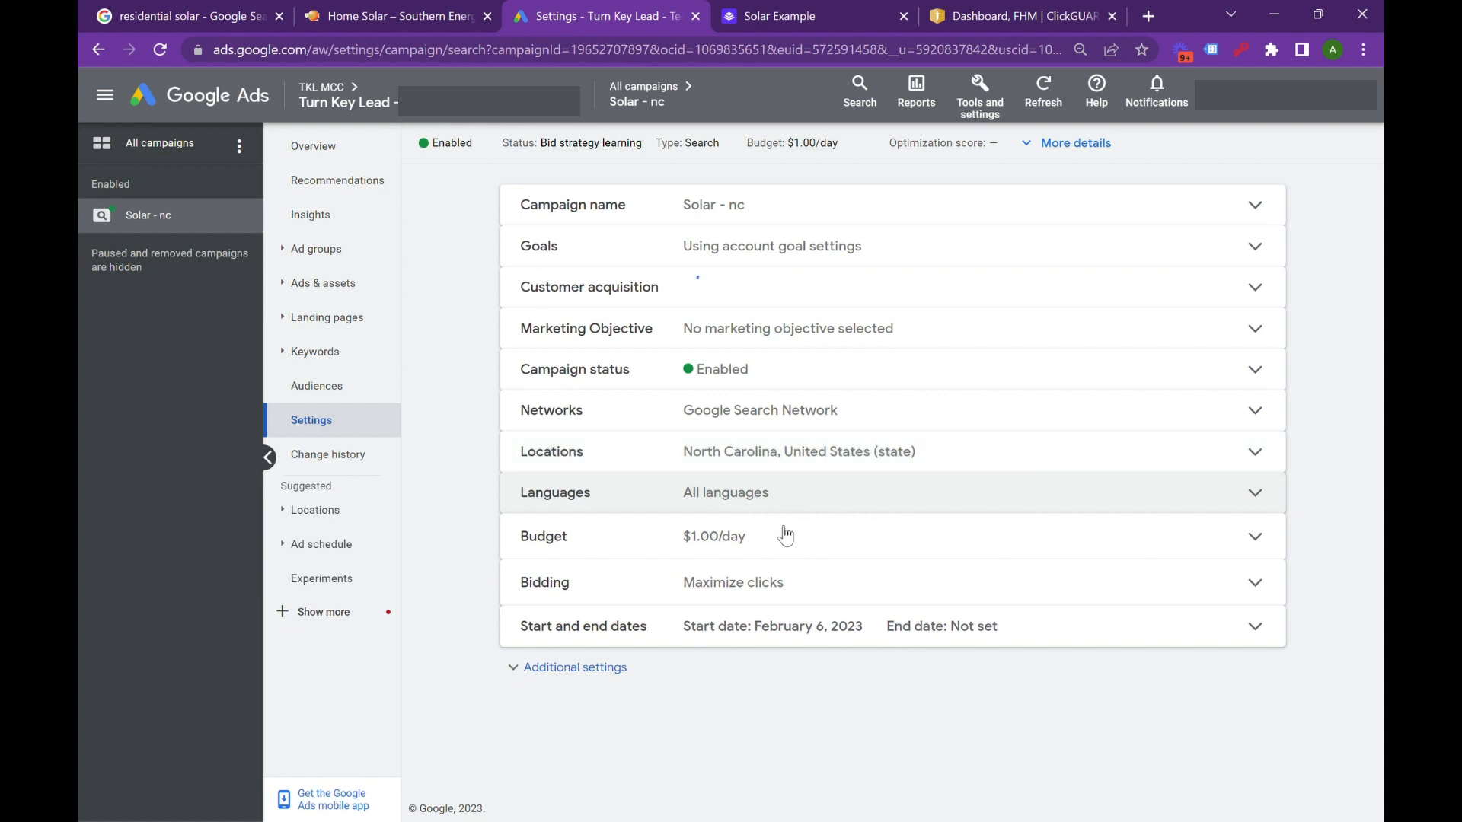
Step: Set the campaign's language to English and save the setting
click(809, 508)
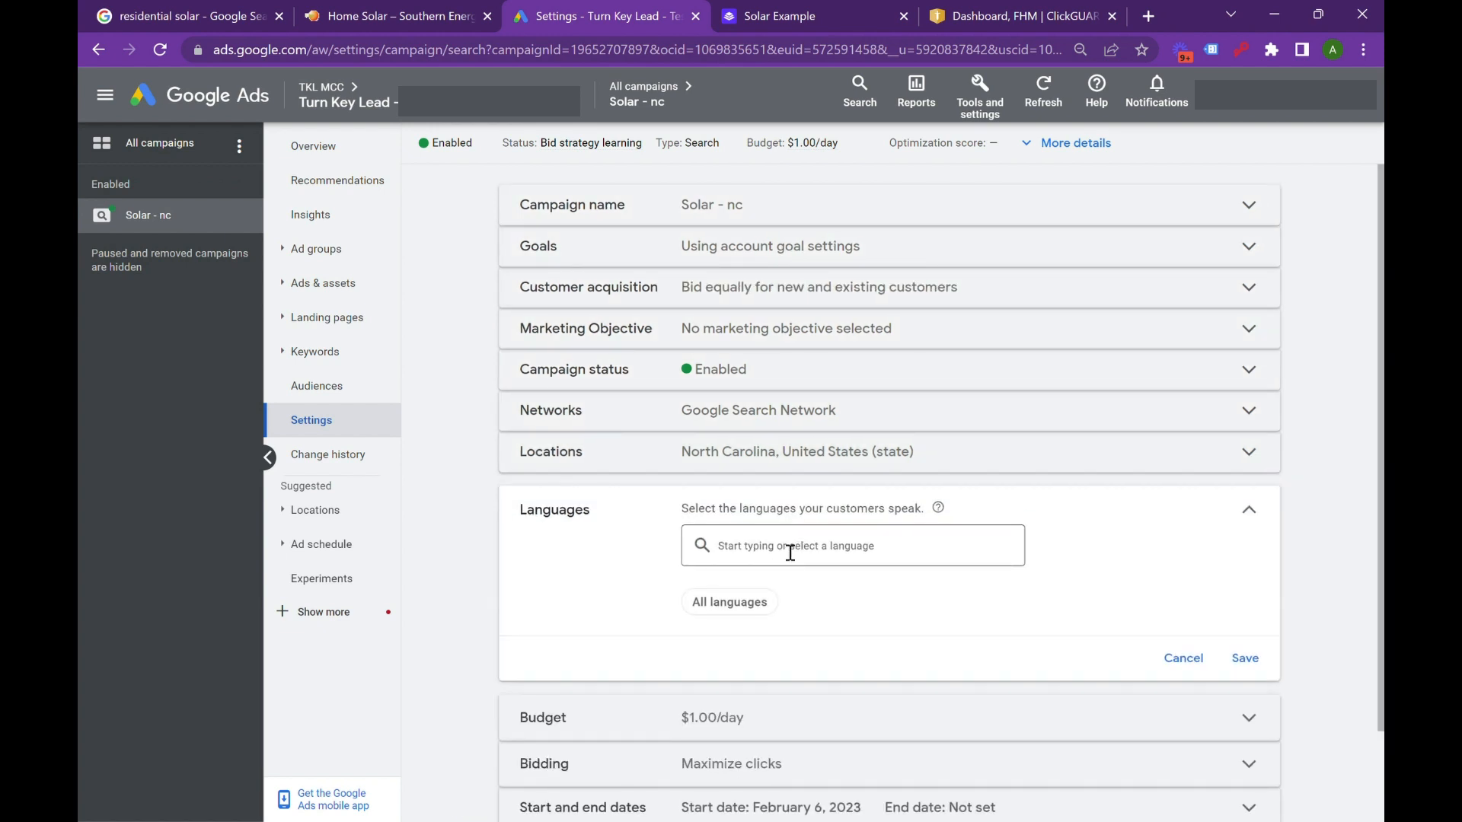
click(790, 553)
text(en)
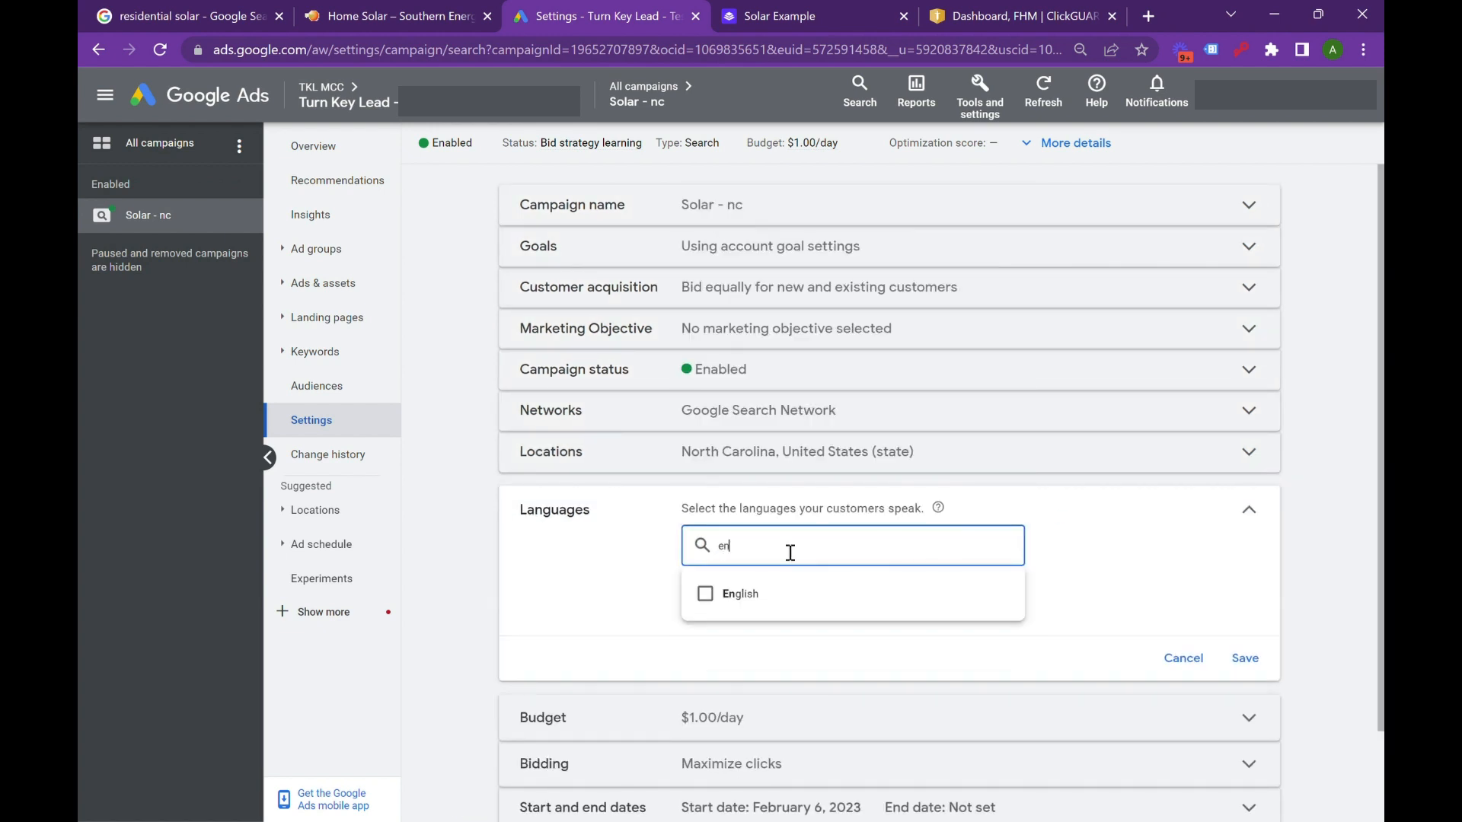
click(705, 594)
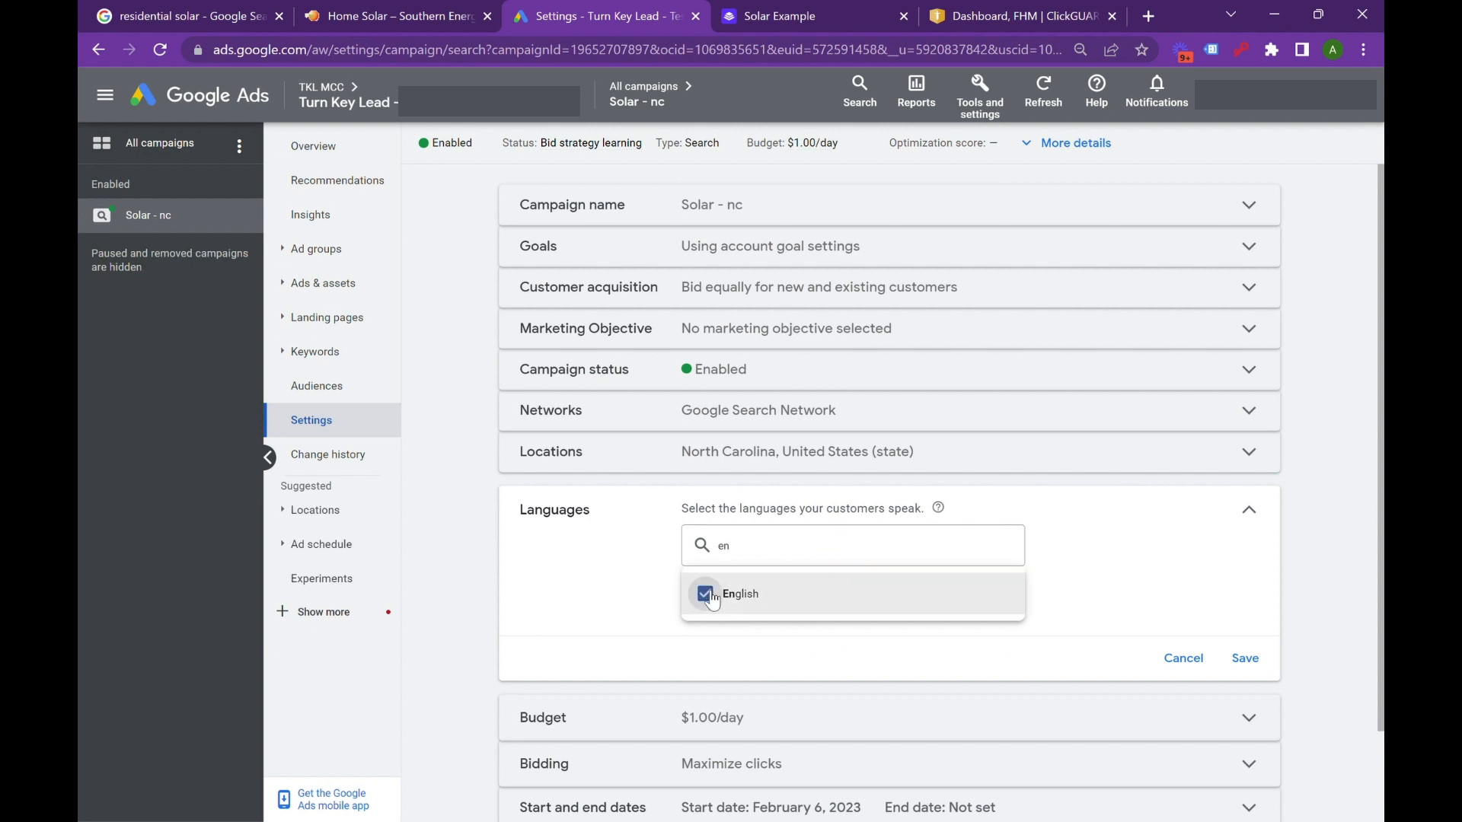
click(1244, 658)
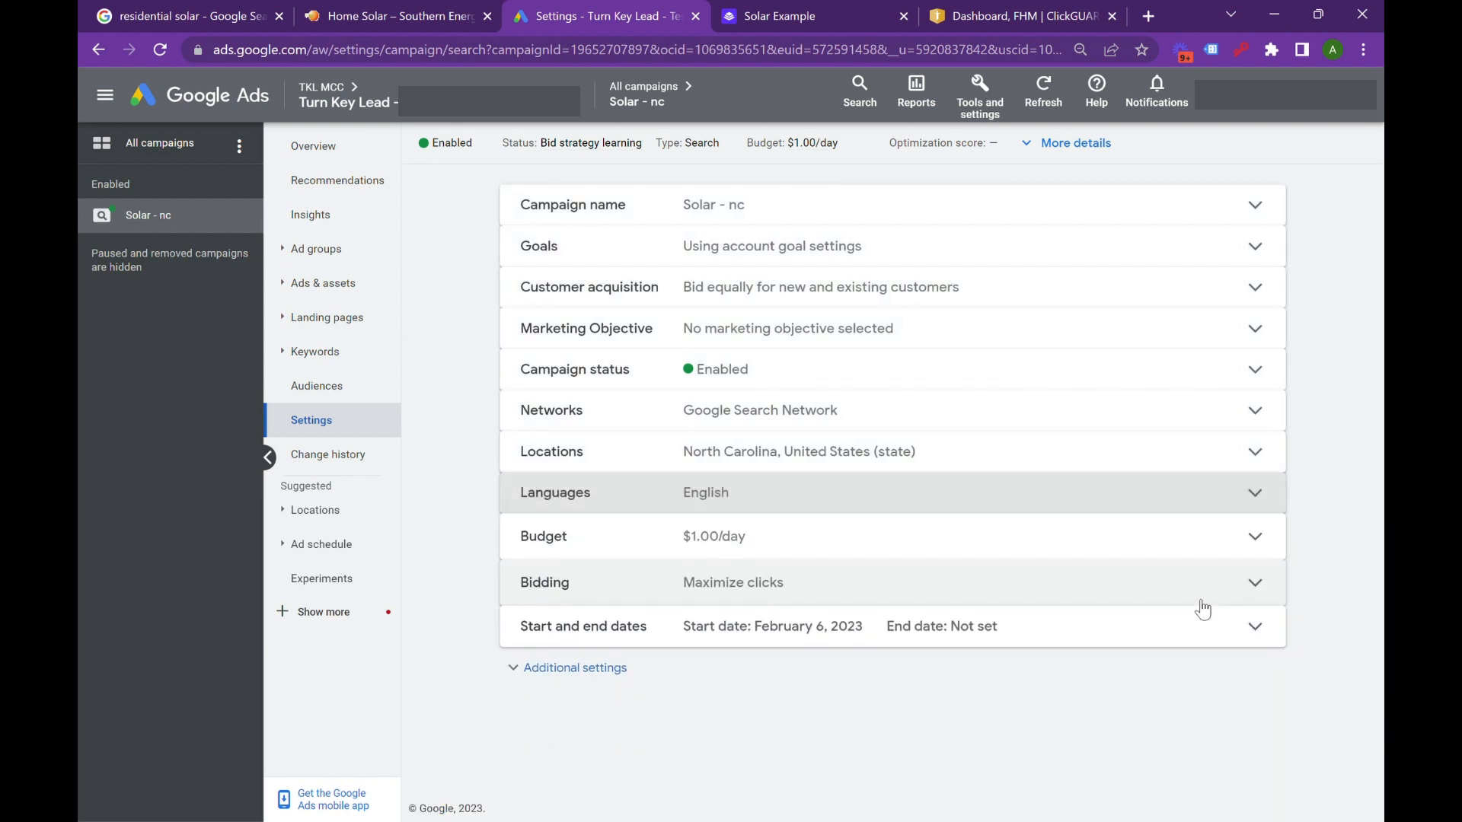
Step: Select the bid strategy directly, change the campaign's bidding to Manual CPC and save it
click(868, 602)
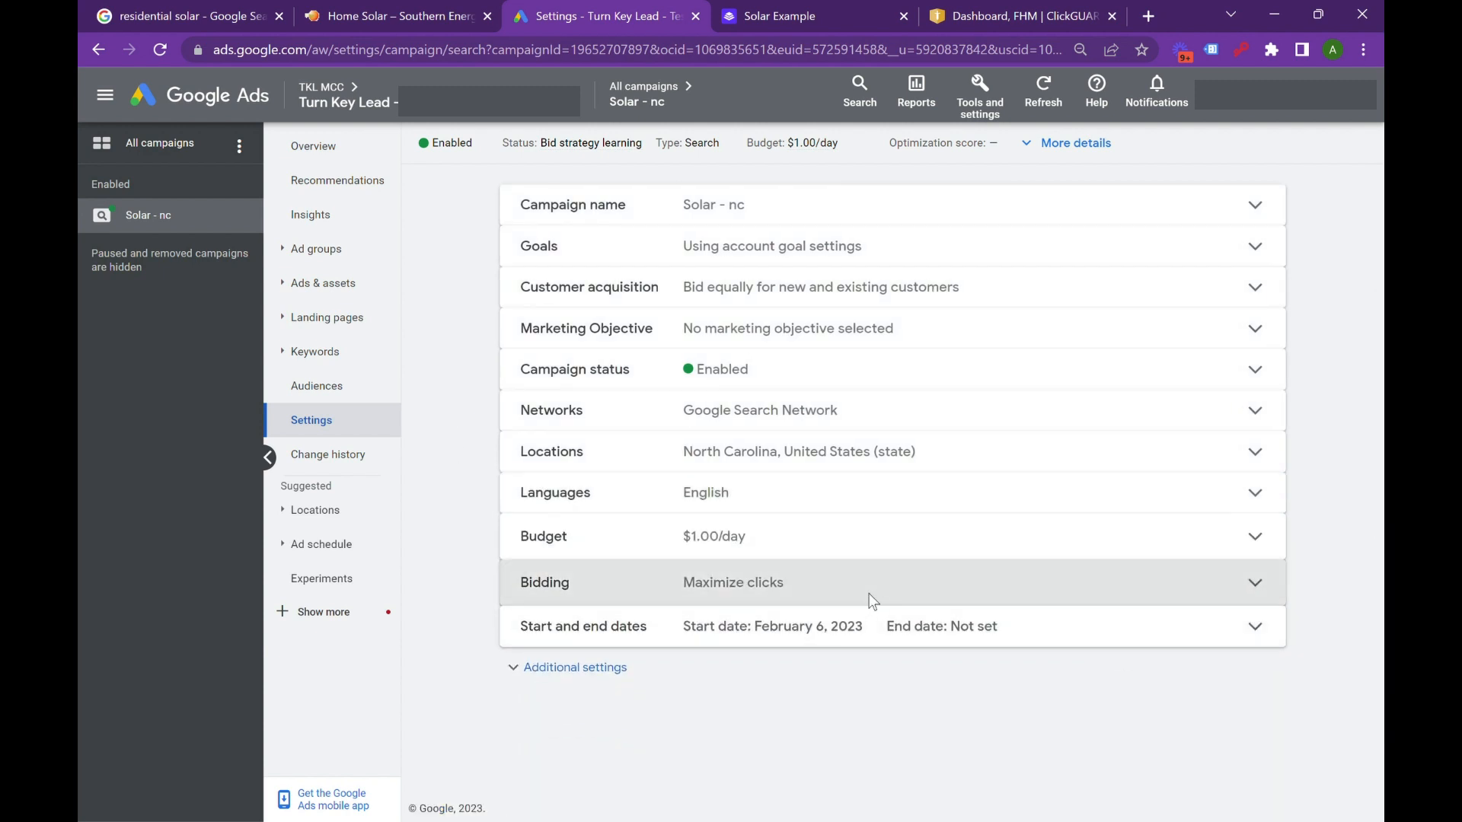
click(779, 683)
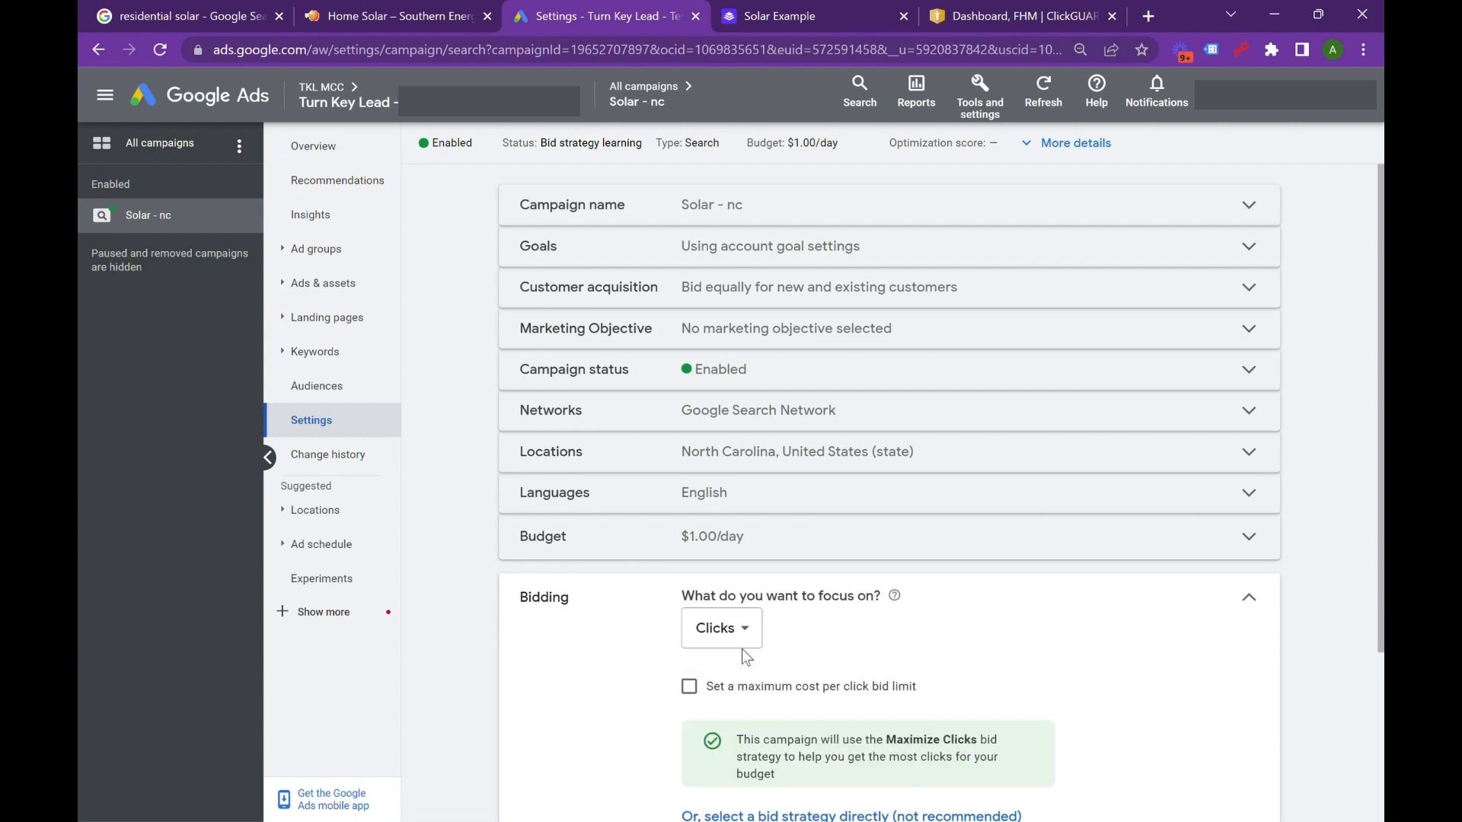
click(742, 635)
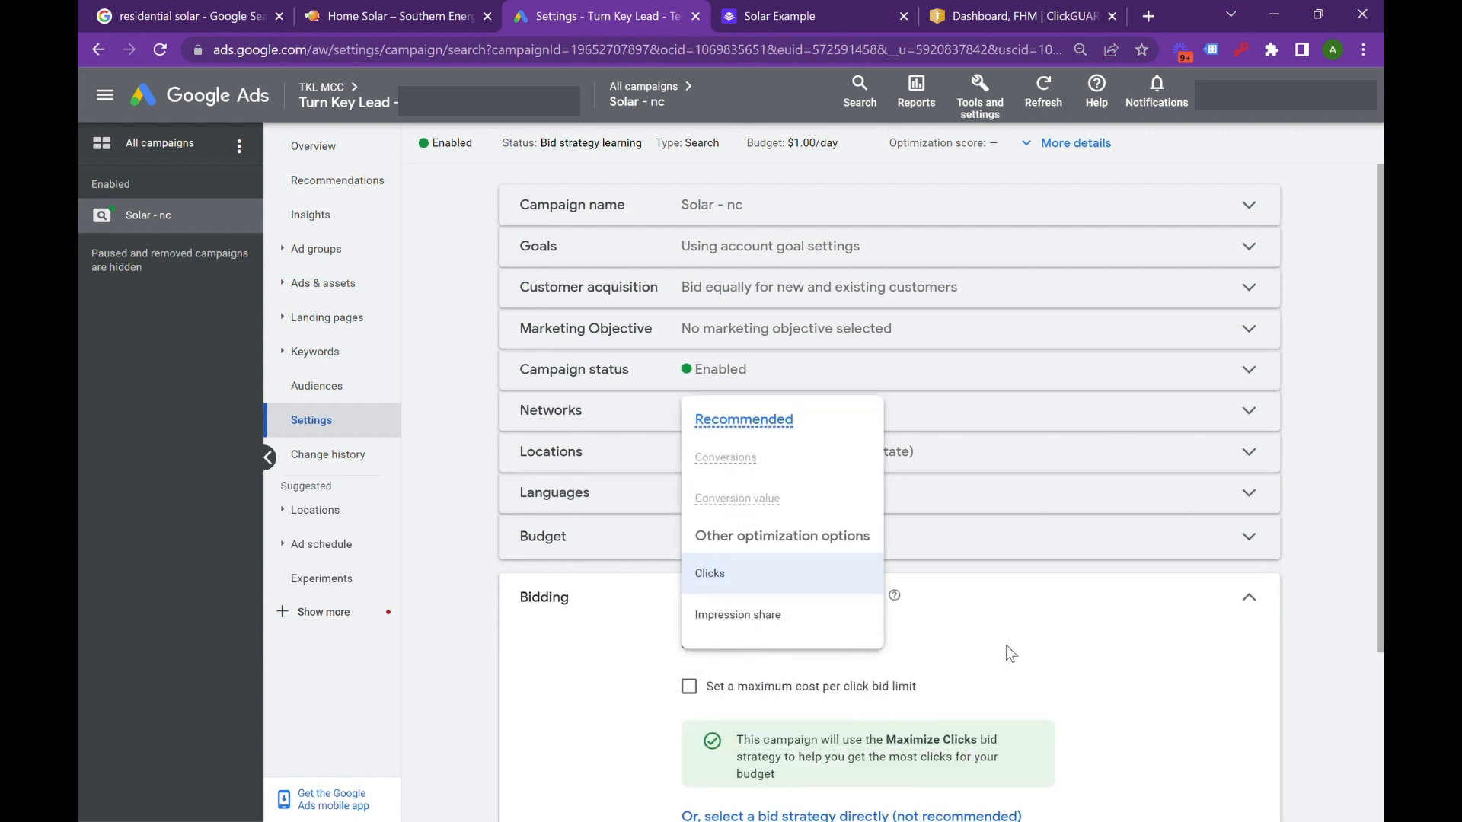
scroll(1007, 647, down, 3)
click(904, 584)
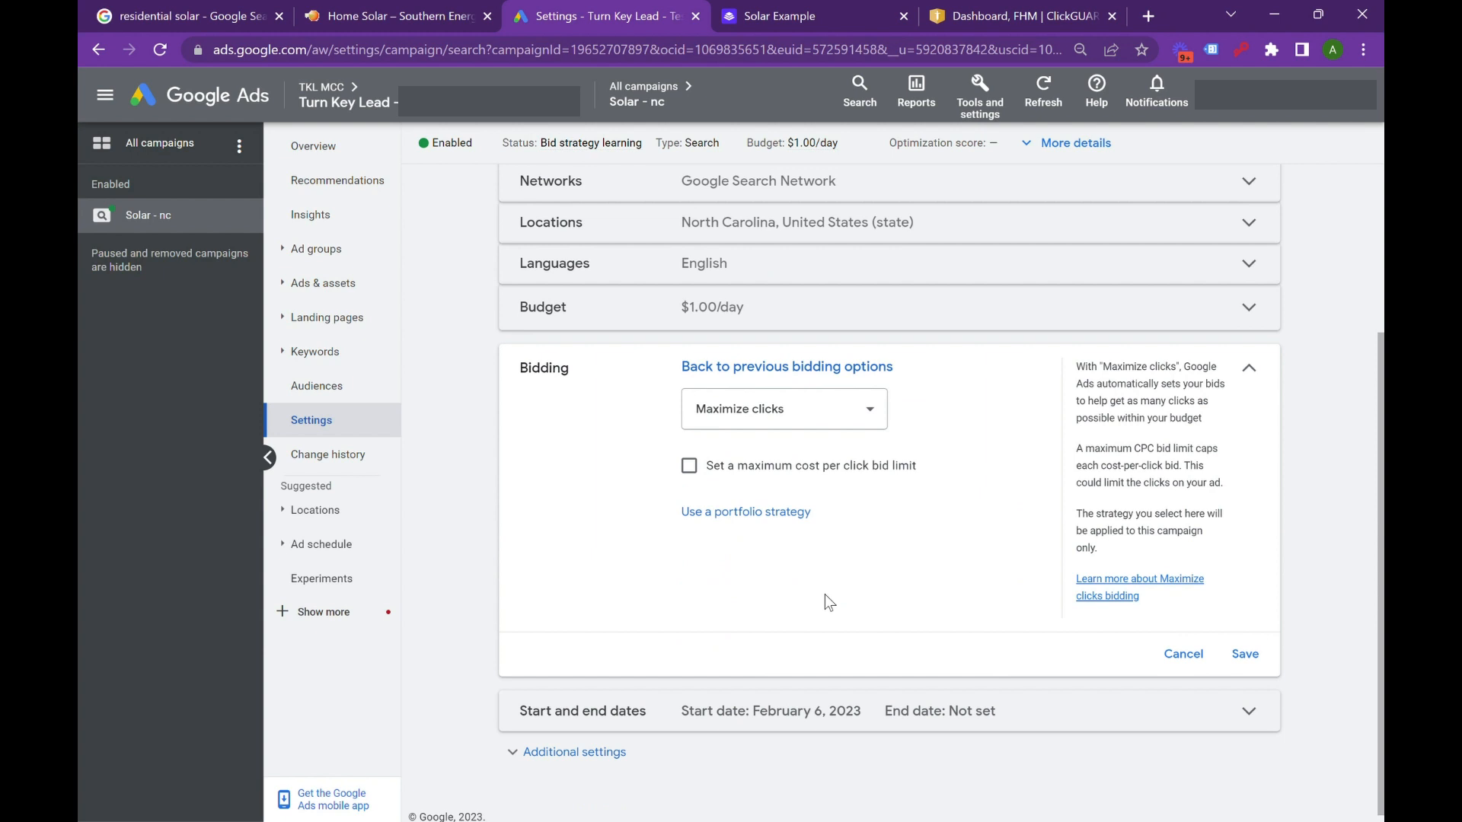
click(814, 409)
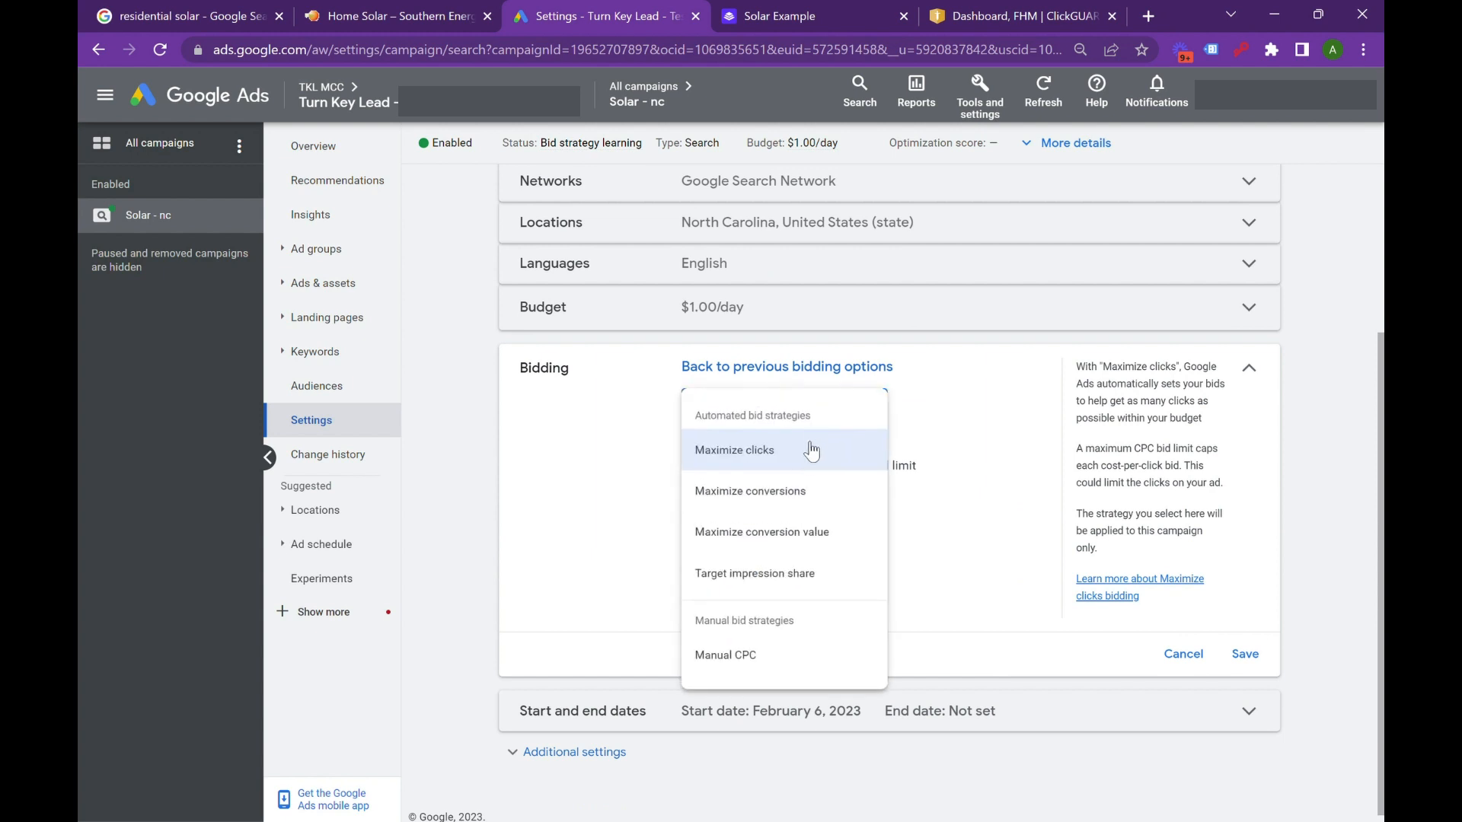
click(764, 663)
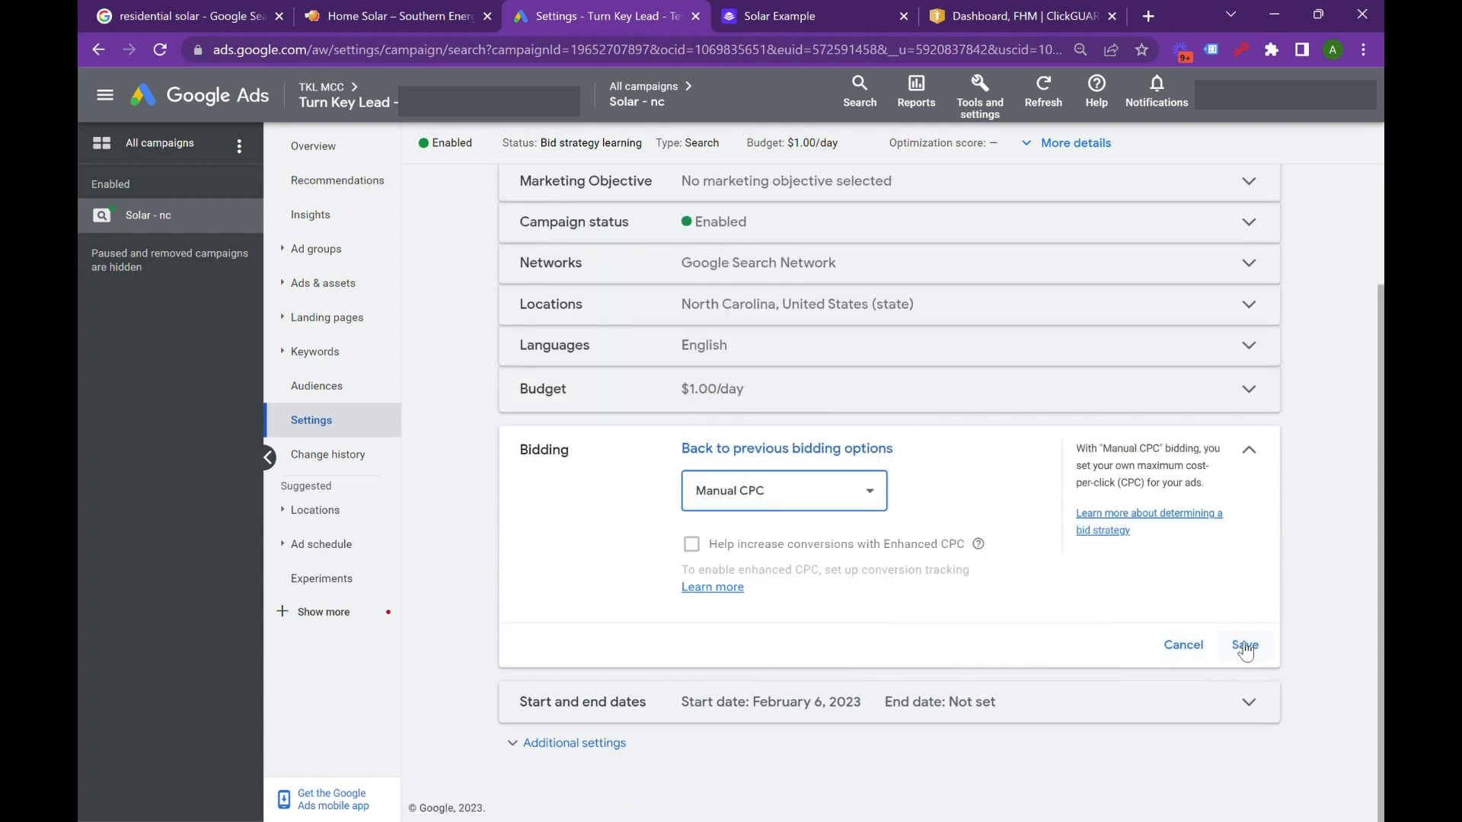
click(714, 552)
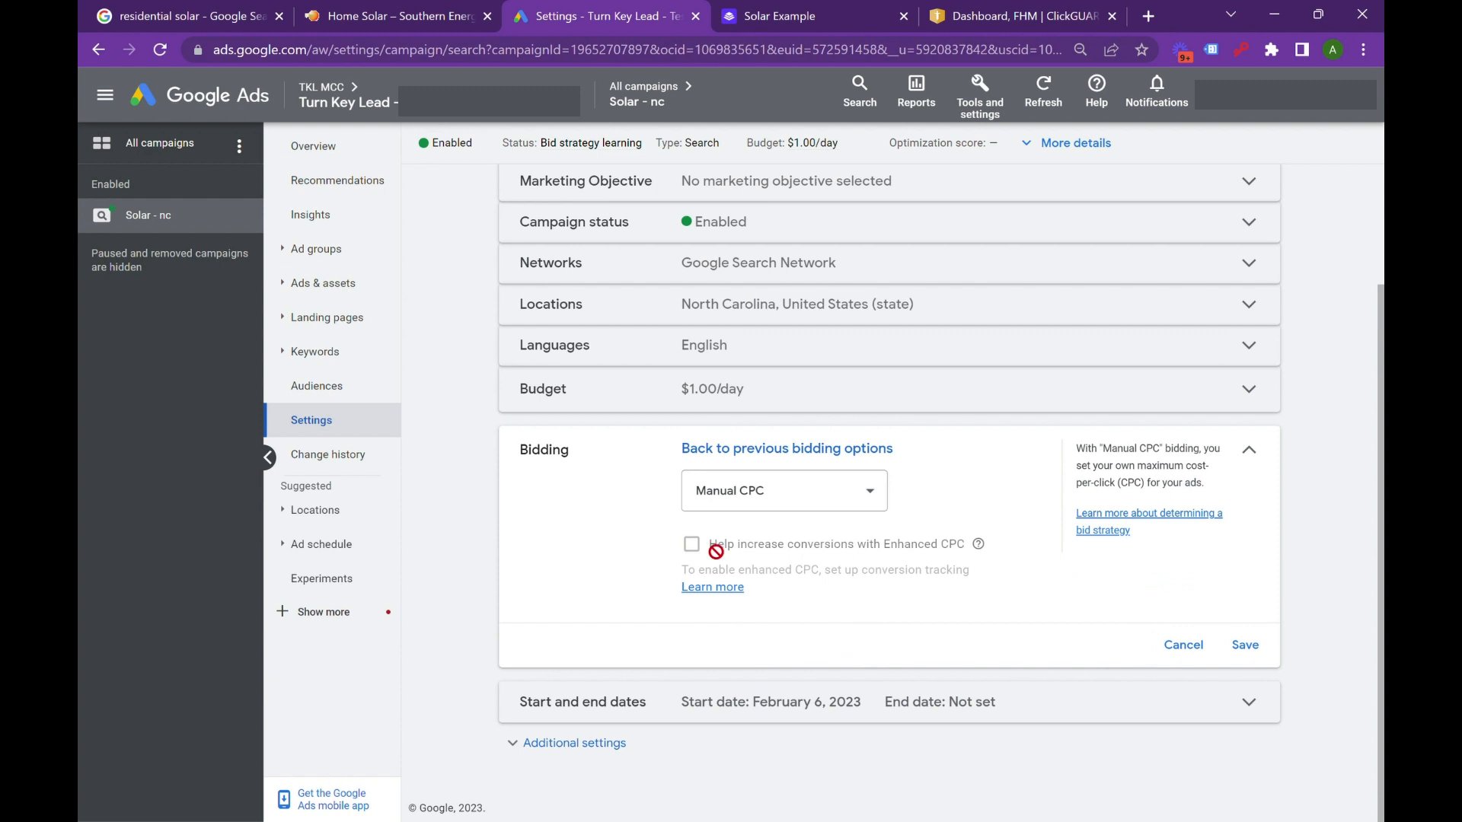
click(1249, 647)
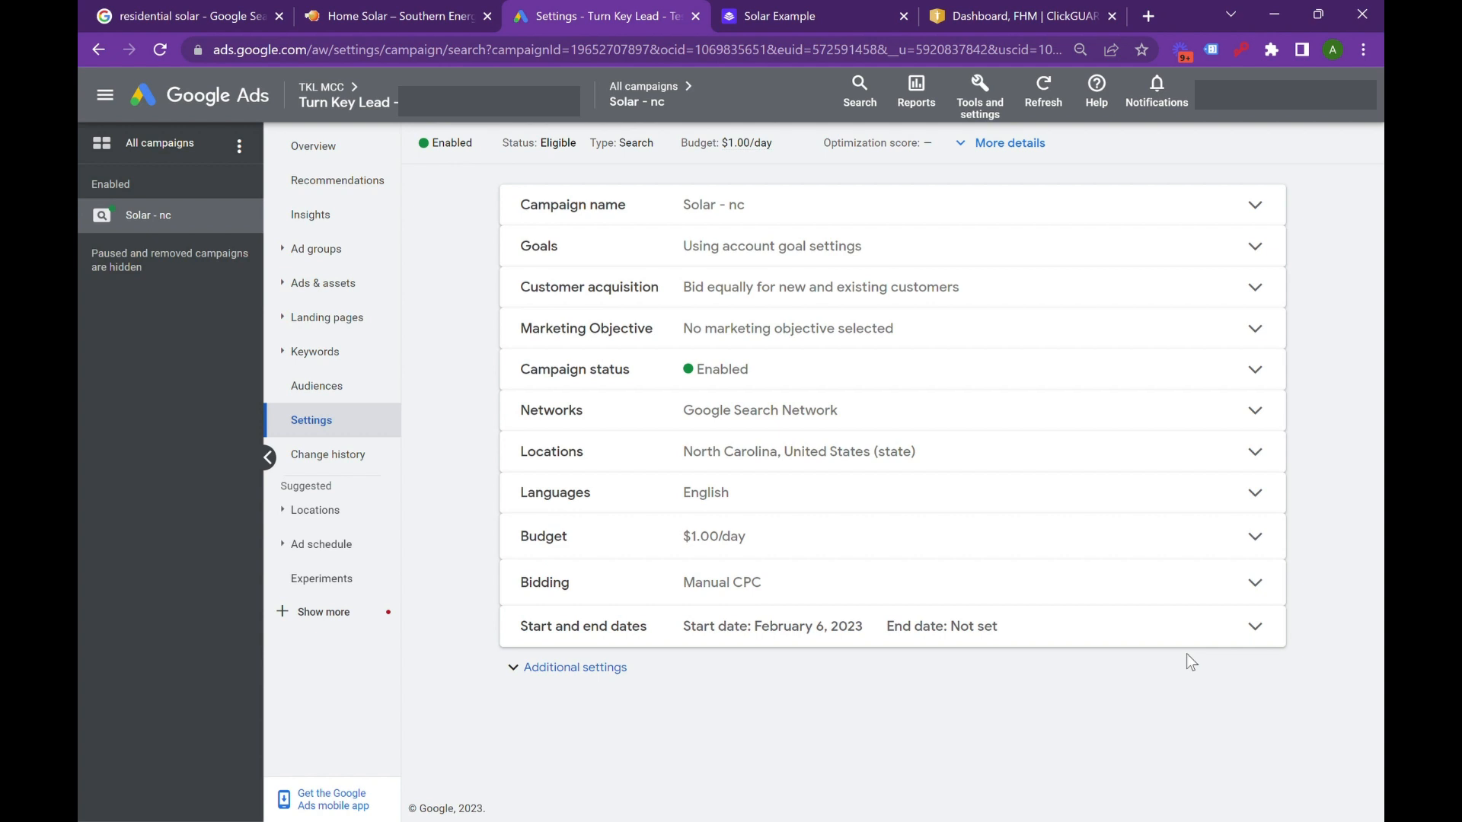
Step: Expand the additional campaign settings and review the whole list, from campaign name to IP exclusions
click(602, 668)
scroll(813, 532, down, 1)
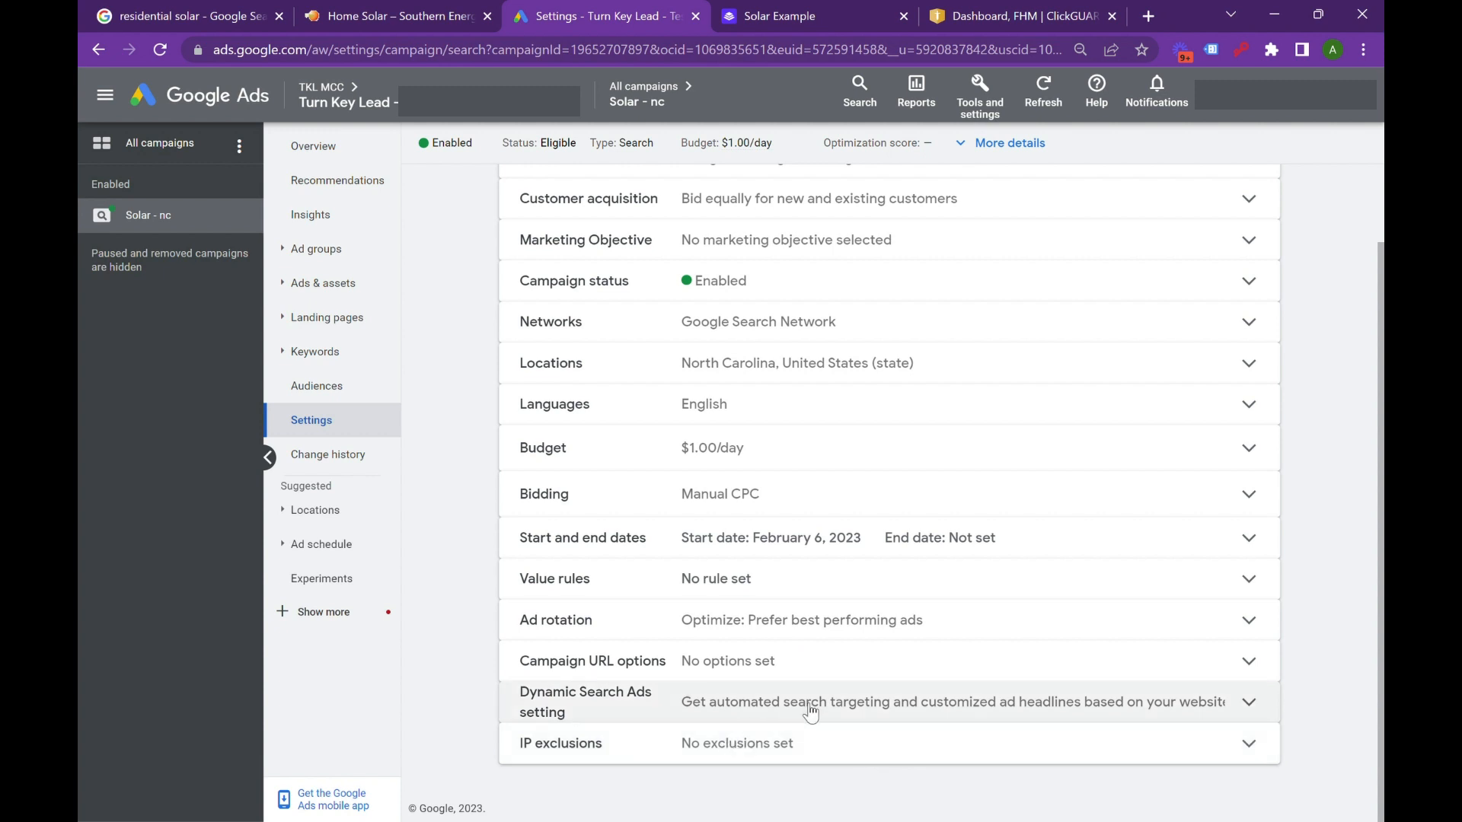
scroll(533, 491, up, 2)
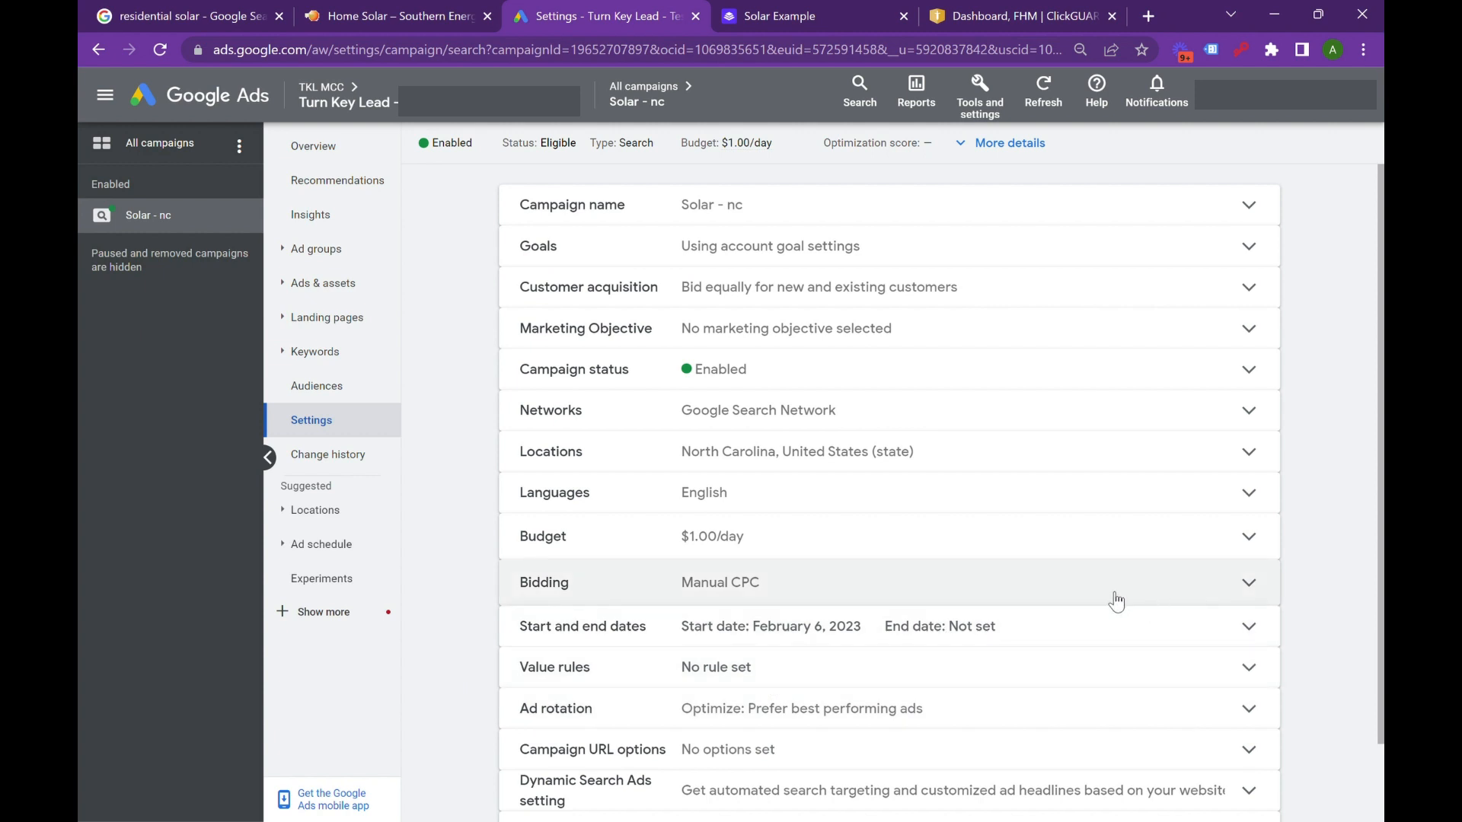
scroll(1116, 602, down, 2)
scroll(699, 601, up, 2)
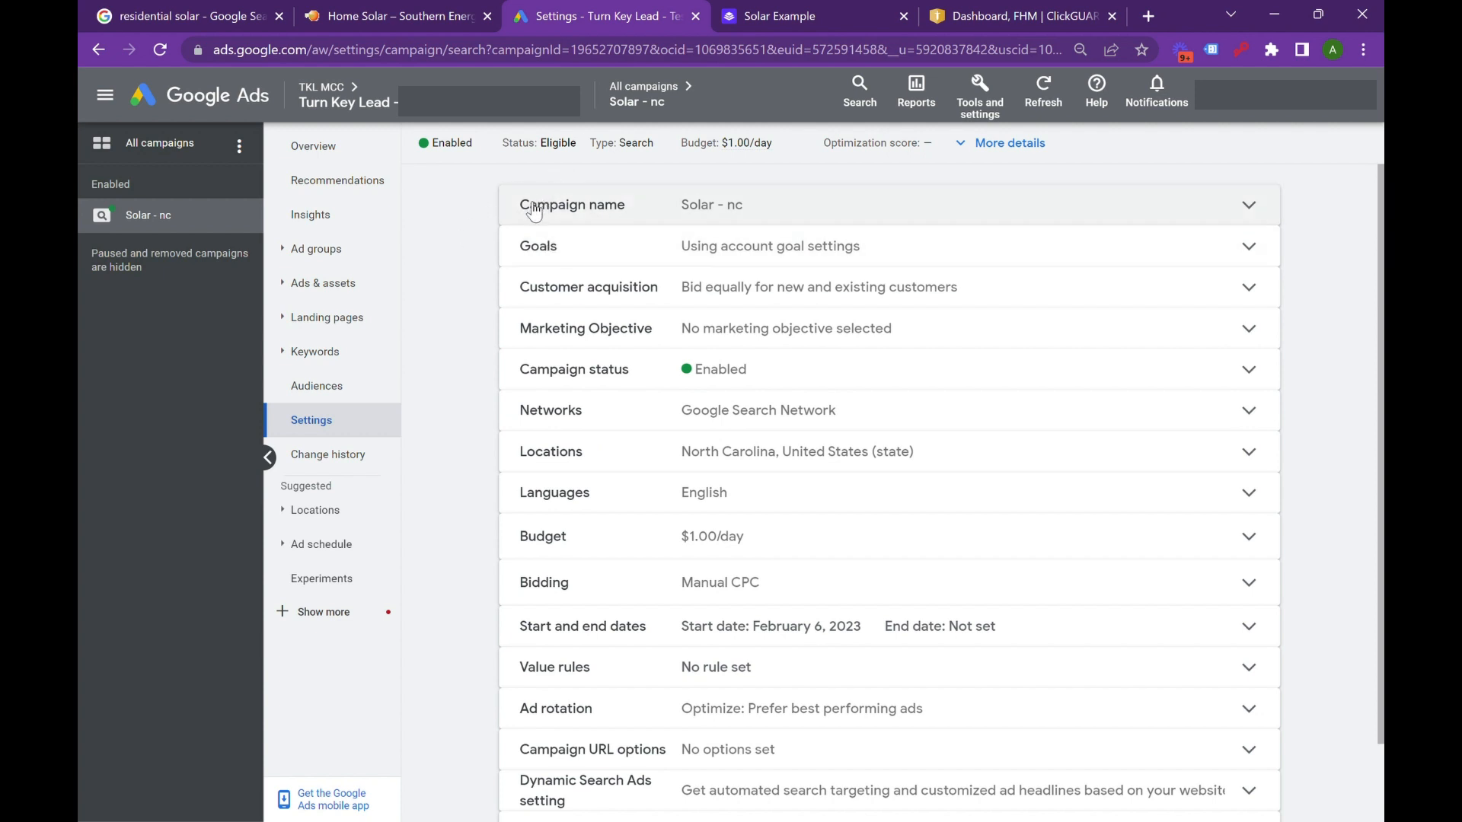
Step: Switch to the Southern Energy Home Solar landing page and examine its content and quote form
click(409, 15)
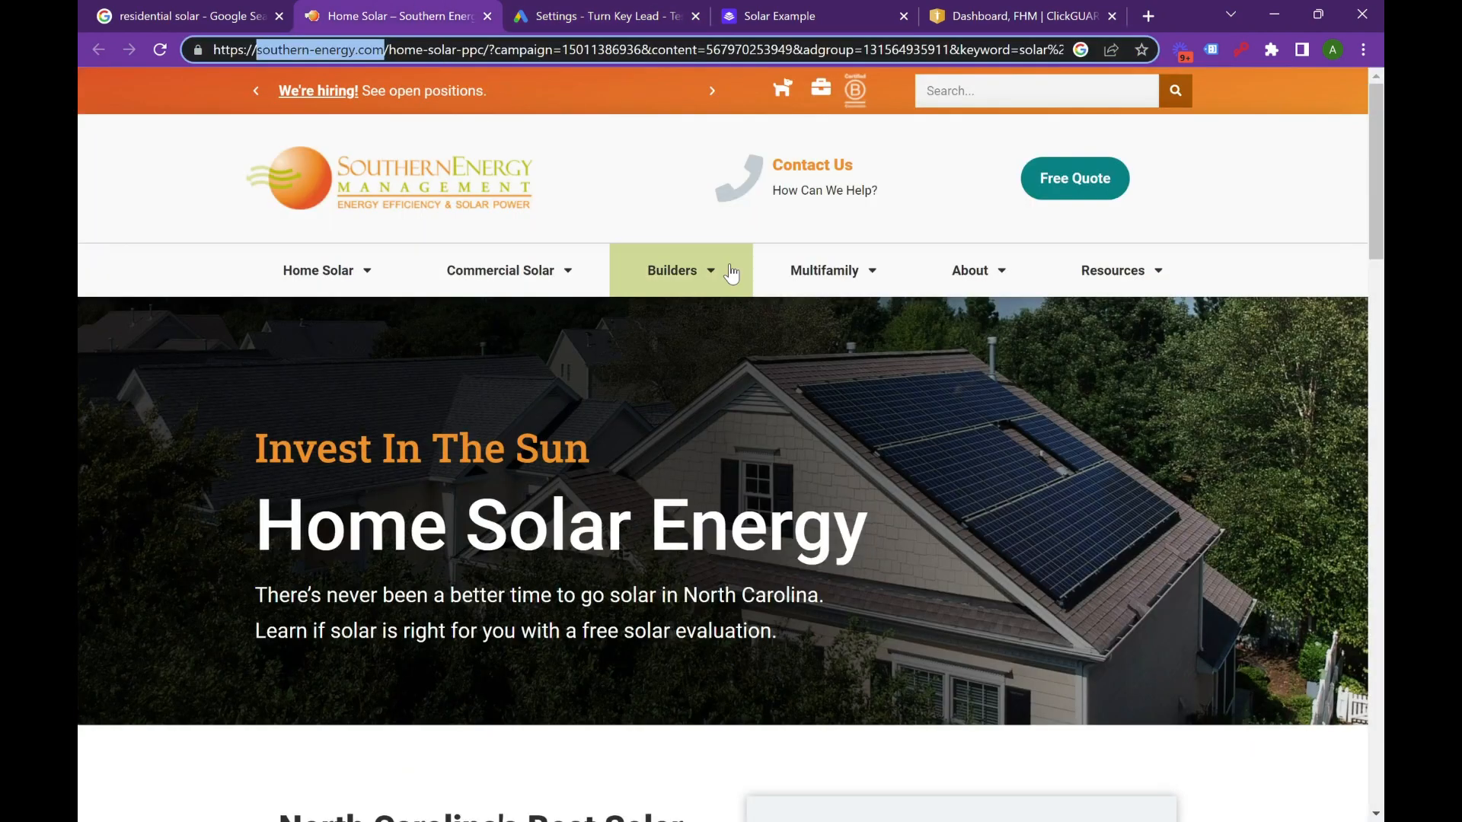
scroll(907, 481, down, 2)
scroll(868, 480, up, 3)
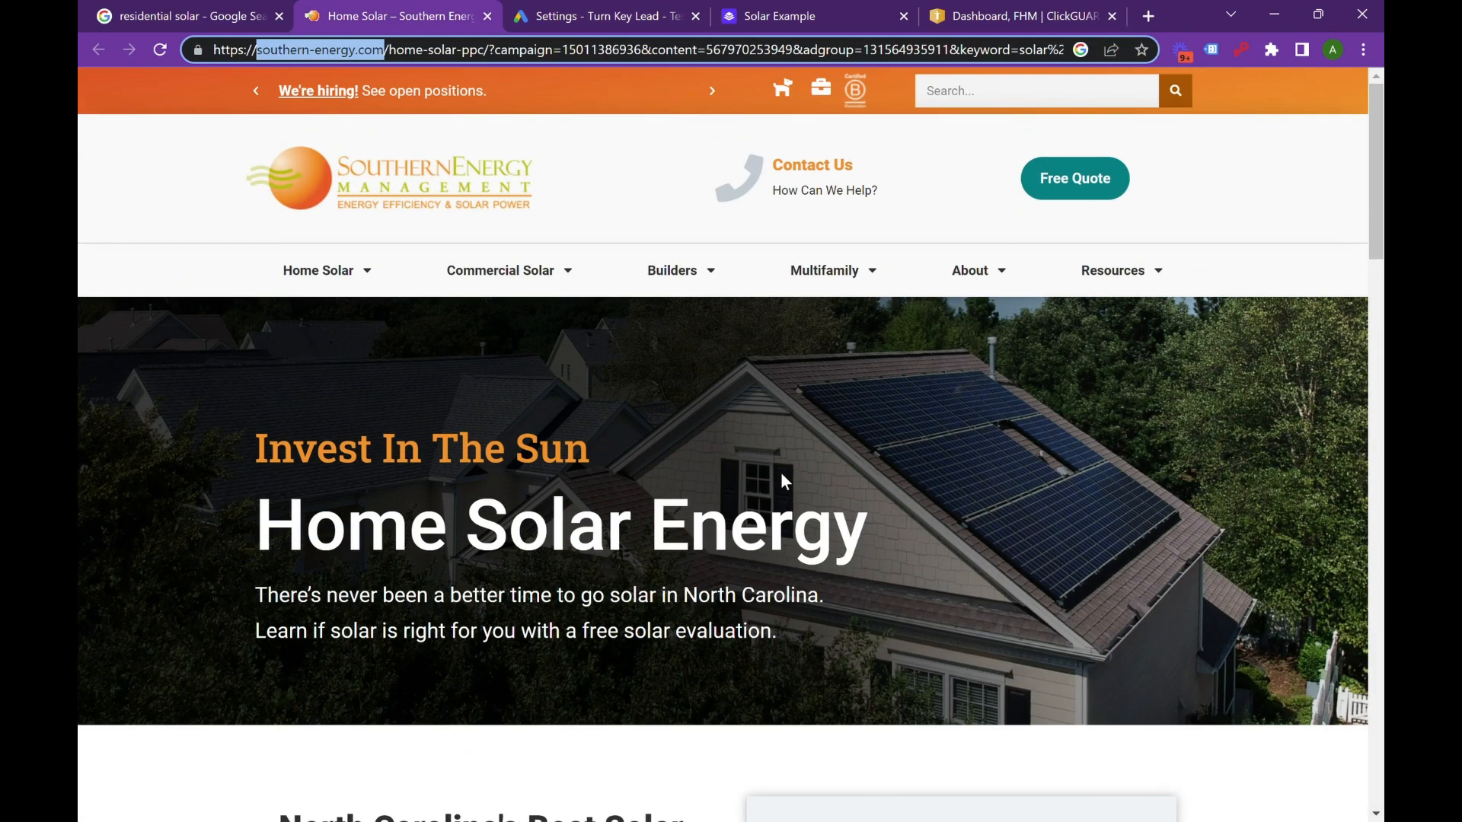
scroll(780, 472, down, 12)
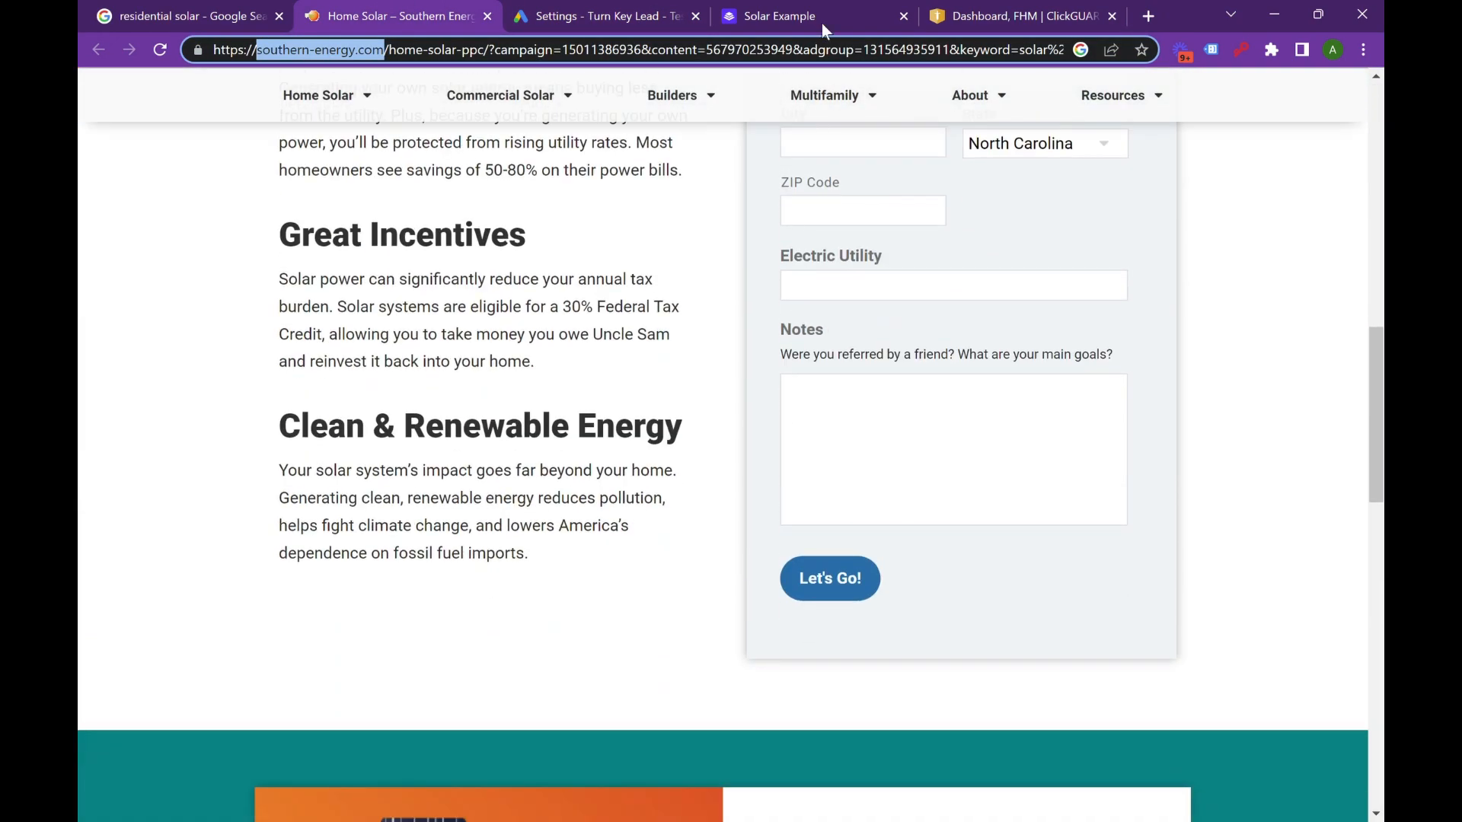
Step: On the Solar Example page, open the free guide form, autofill the contact details and close it without sending
click(822, 25)
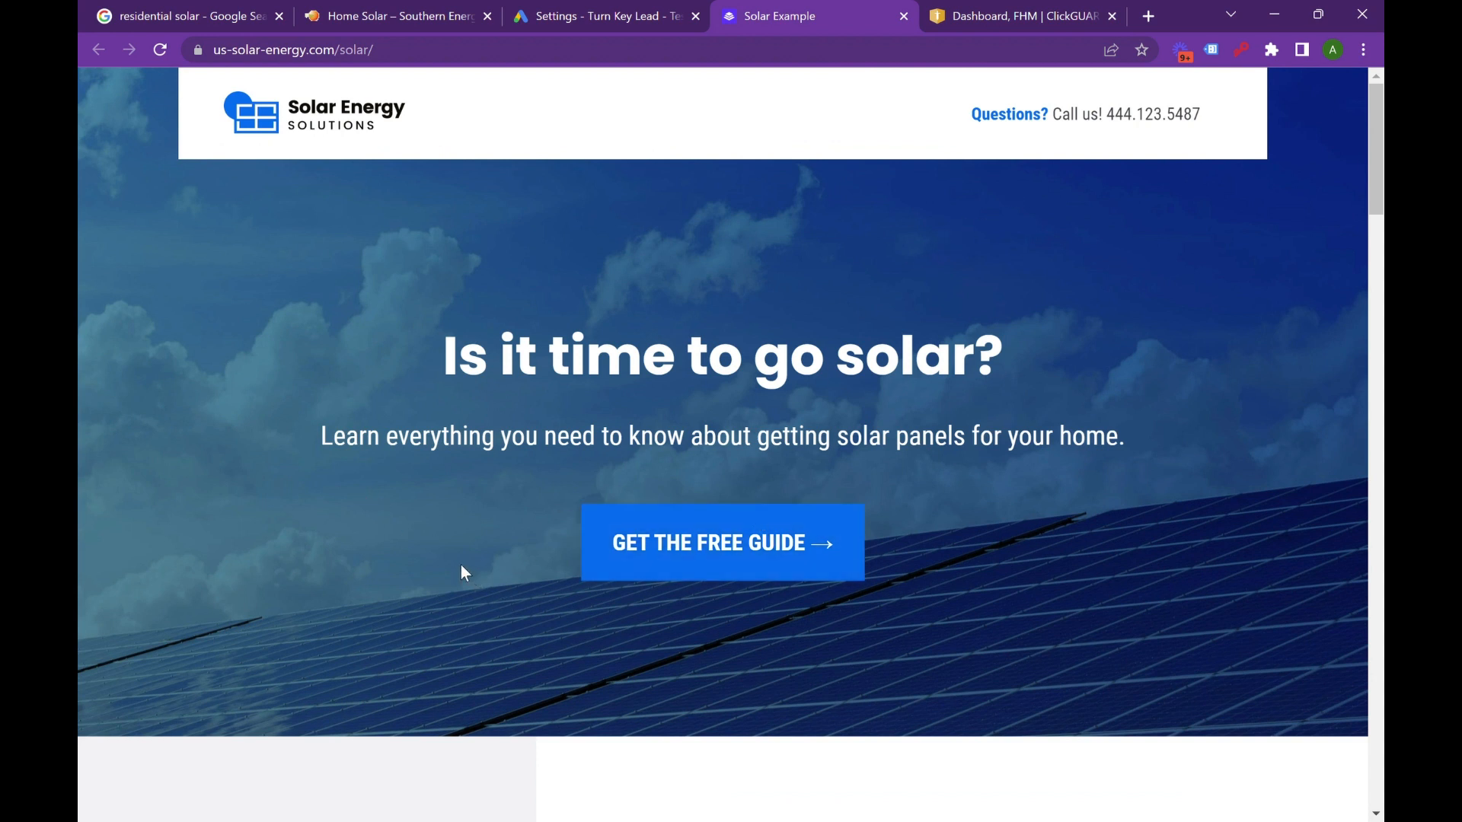
click(769, 566)
click(626, 389)
click(653, 437)
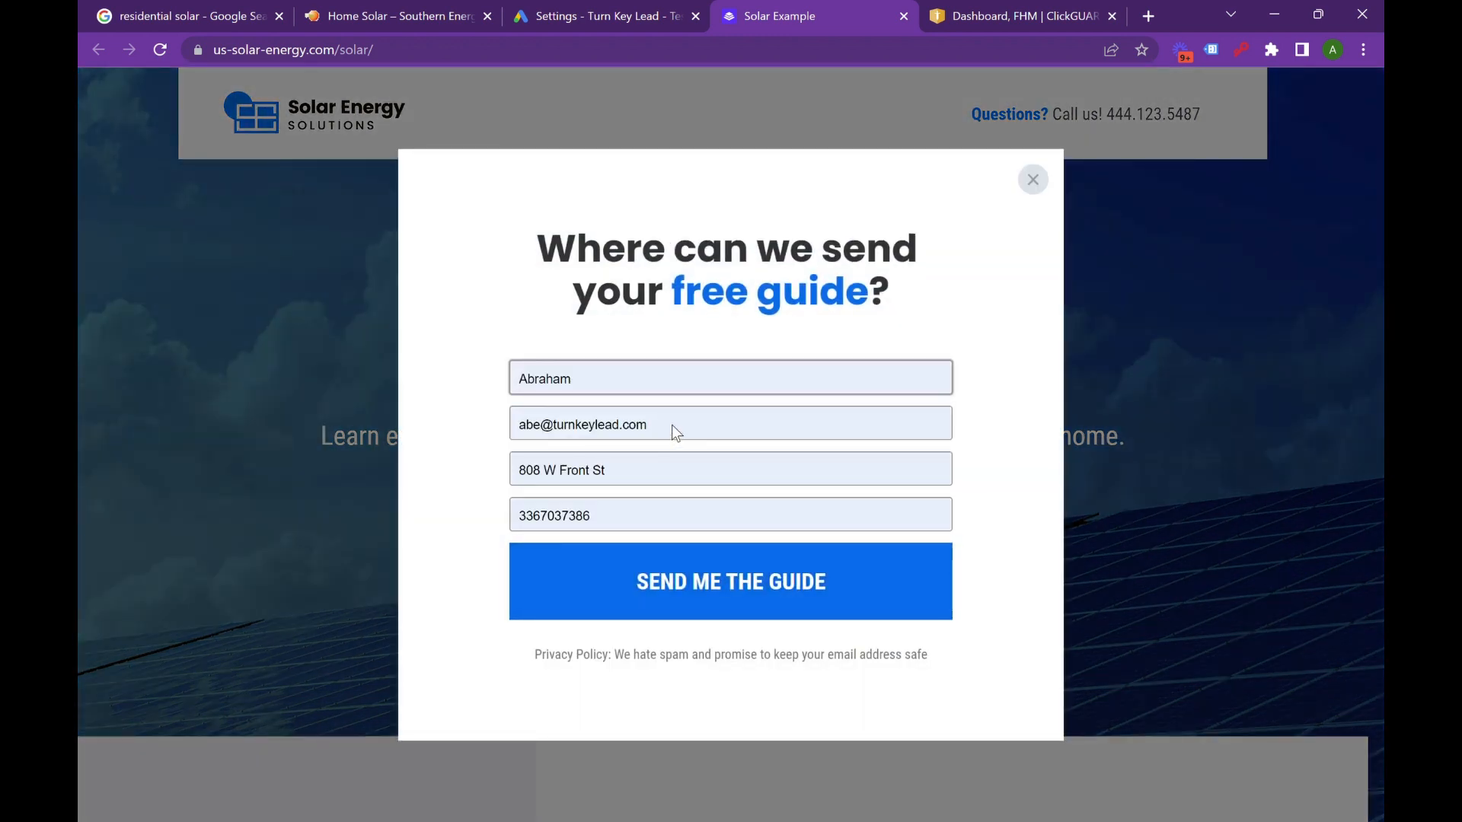
click(1034, 179)
Step: Examine the energy price and "Questions you need to ask first" sections of the Solar Example landing page
scroll(763, 394, down, 8)
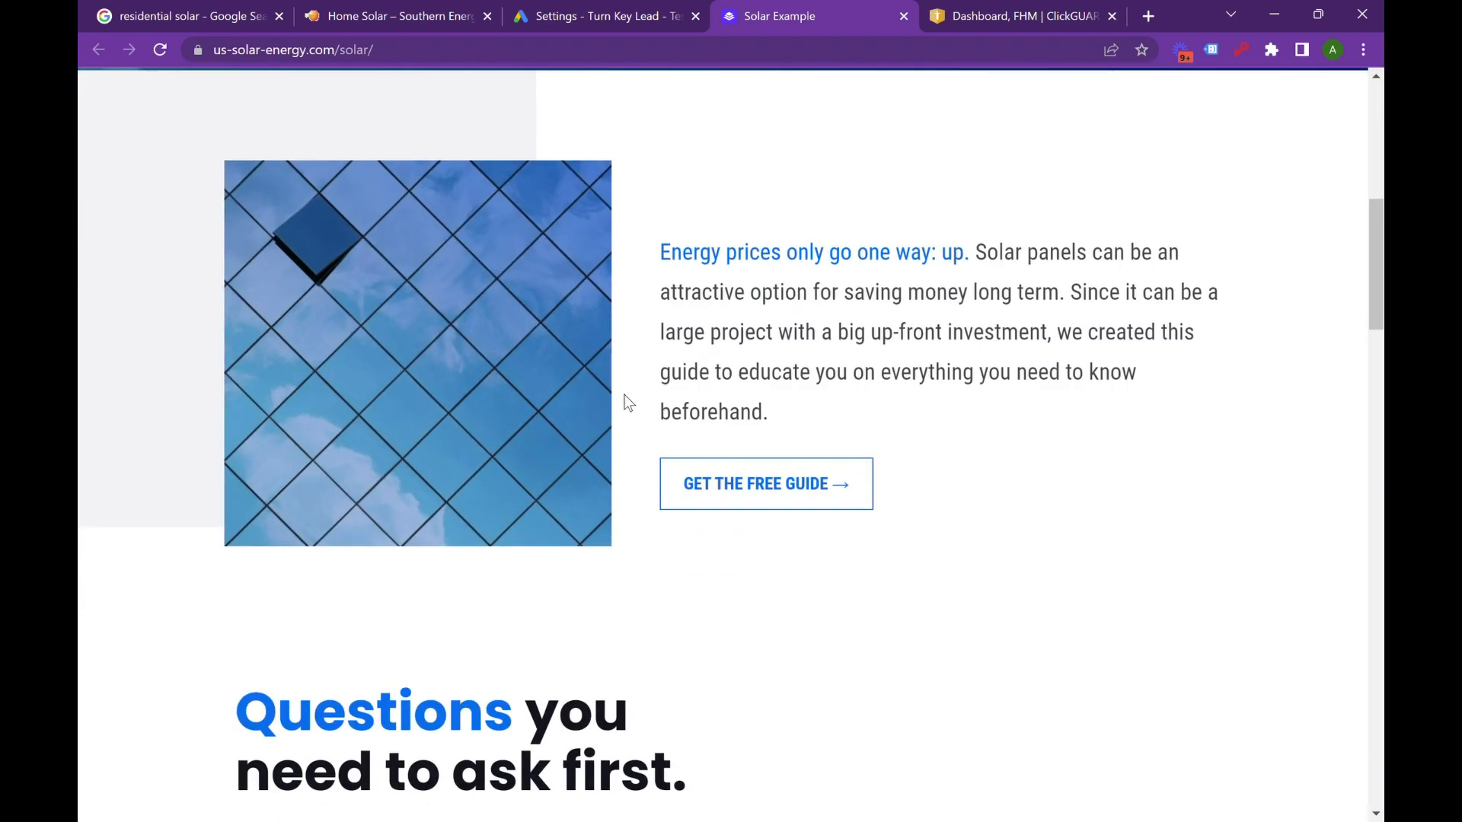
scroll(514, 397, down, 5)
scroll(548, 381, up, 3)
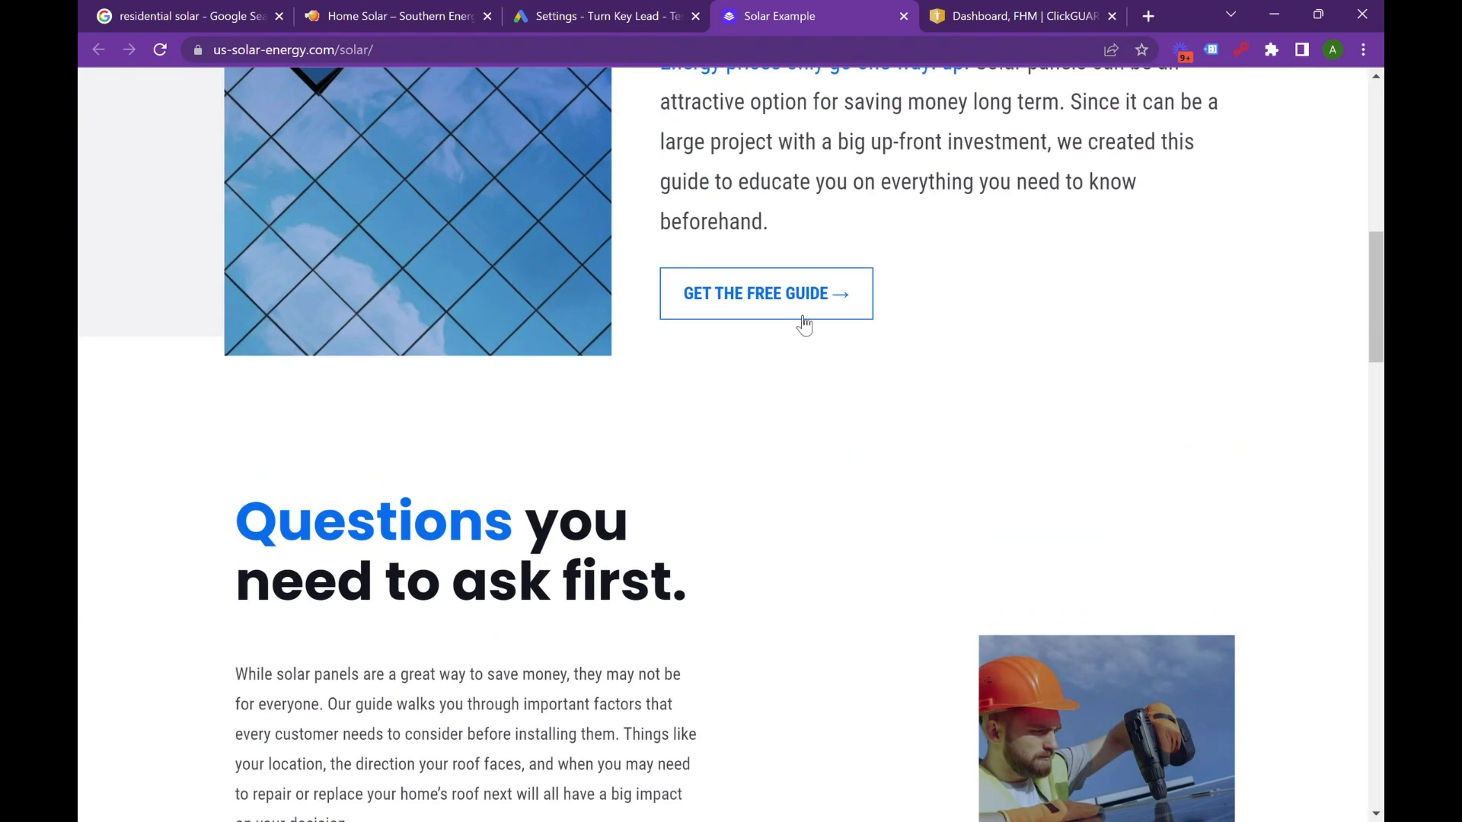
Step: Open and dismiss the free guide form on the Solar Example page, and examine the remaining sections down to the footer
click(807, 308)
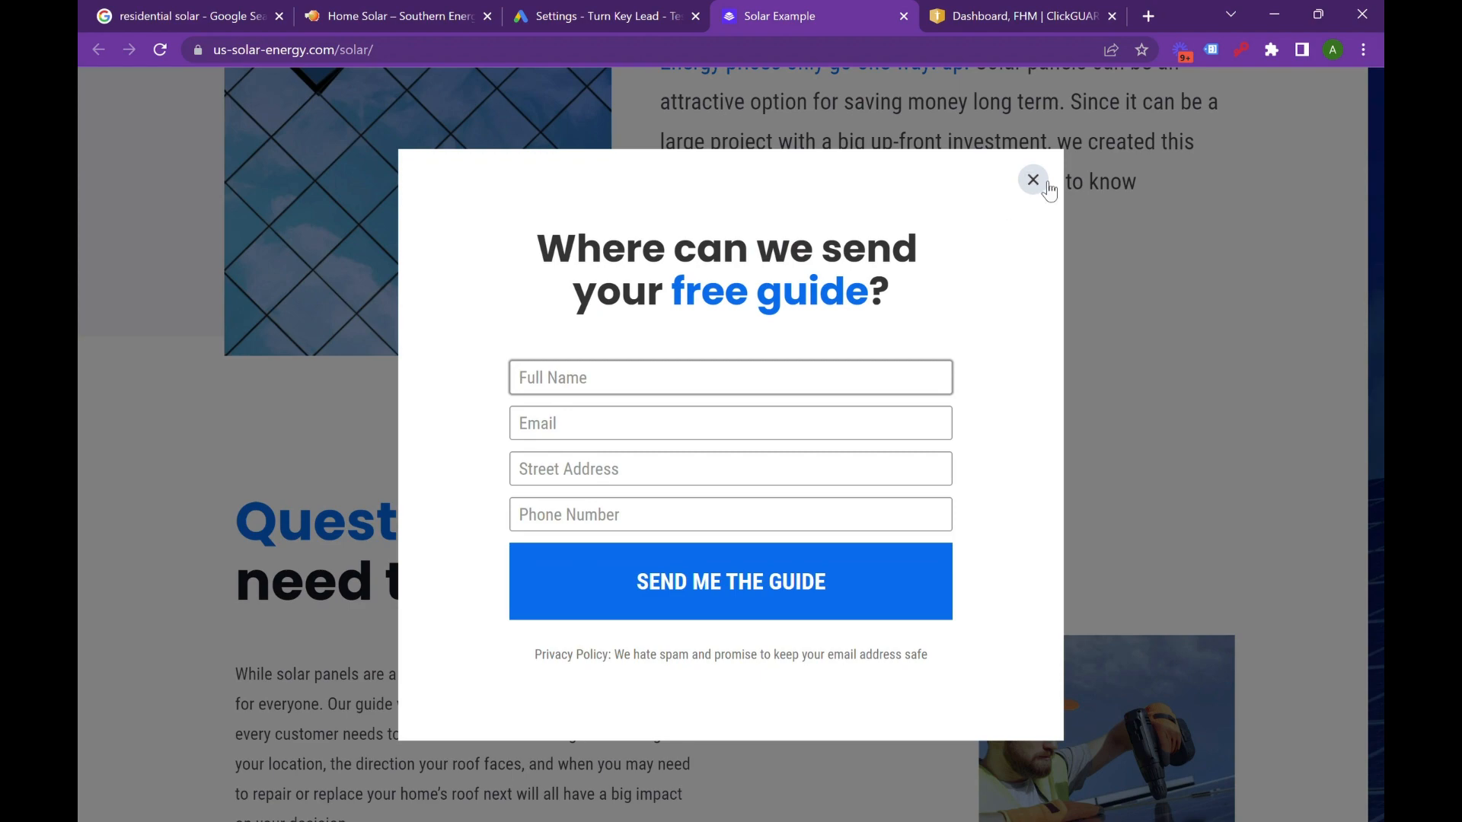
click(1047, 188)
scroll(864, 327, down, 12)
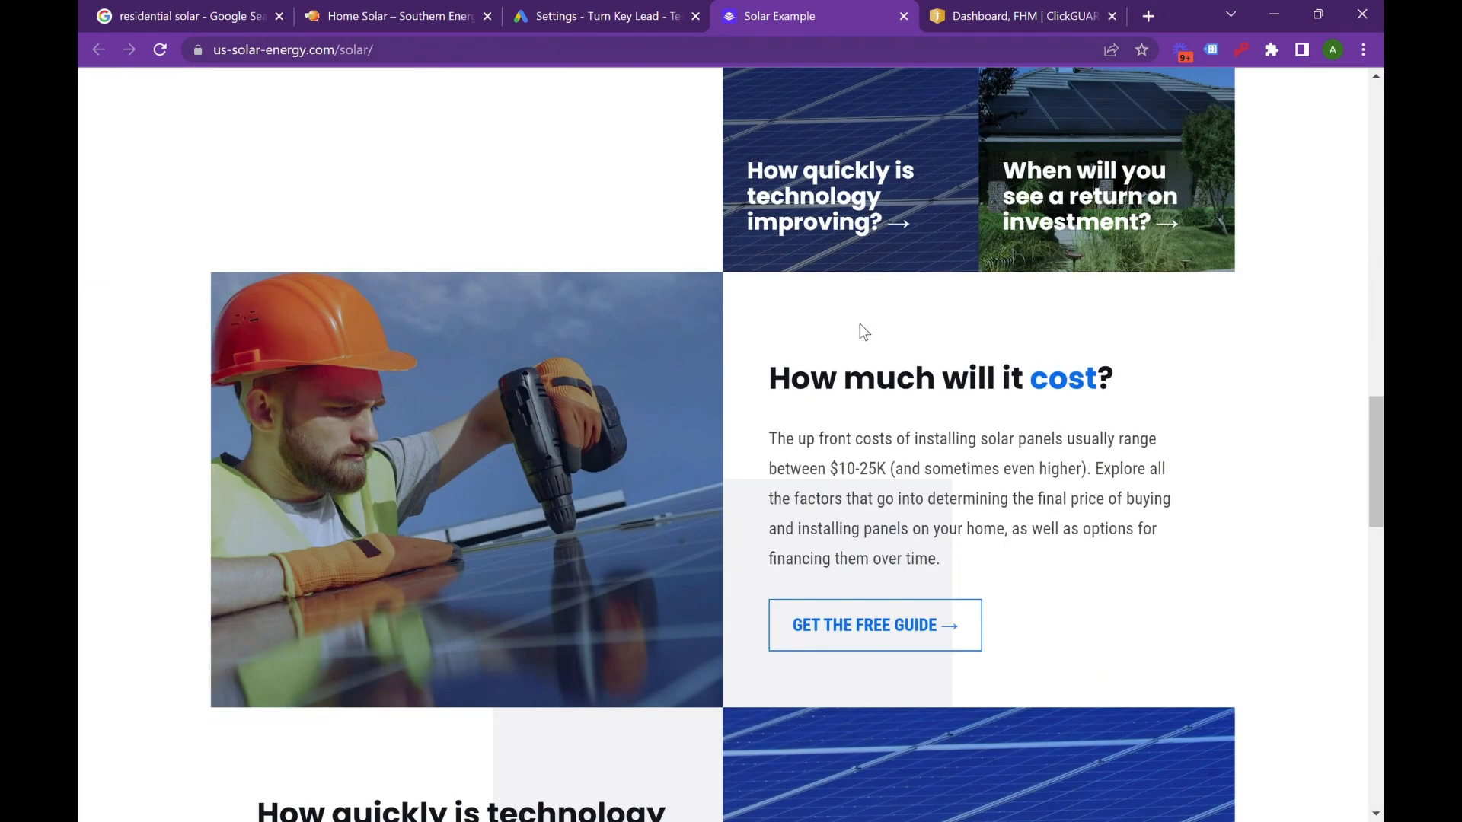
scroll(860, 325, down, 4)
scroll(1069, 402, down, 5)
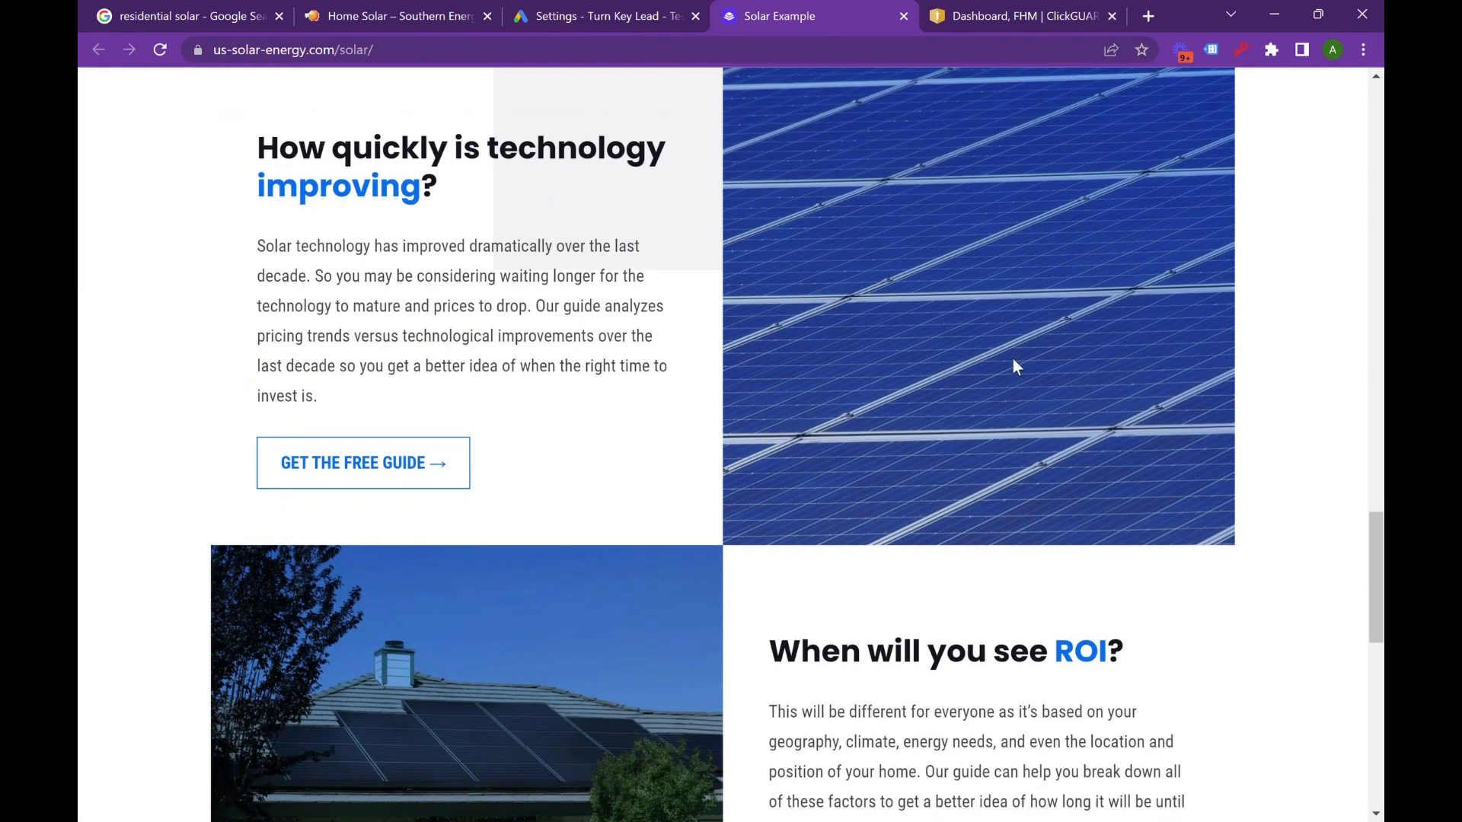
scroll(1016, 367, down, 10)
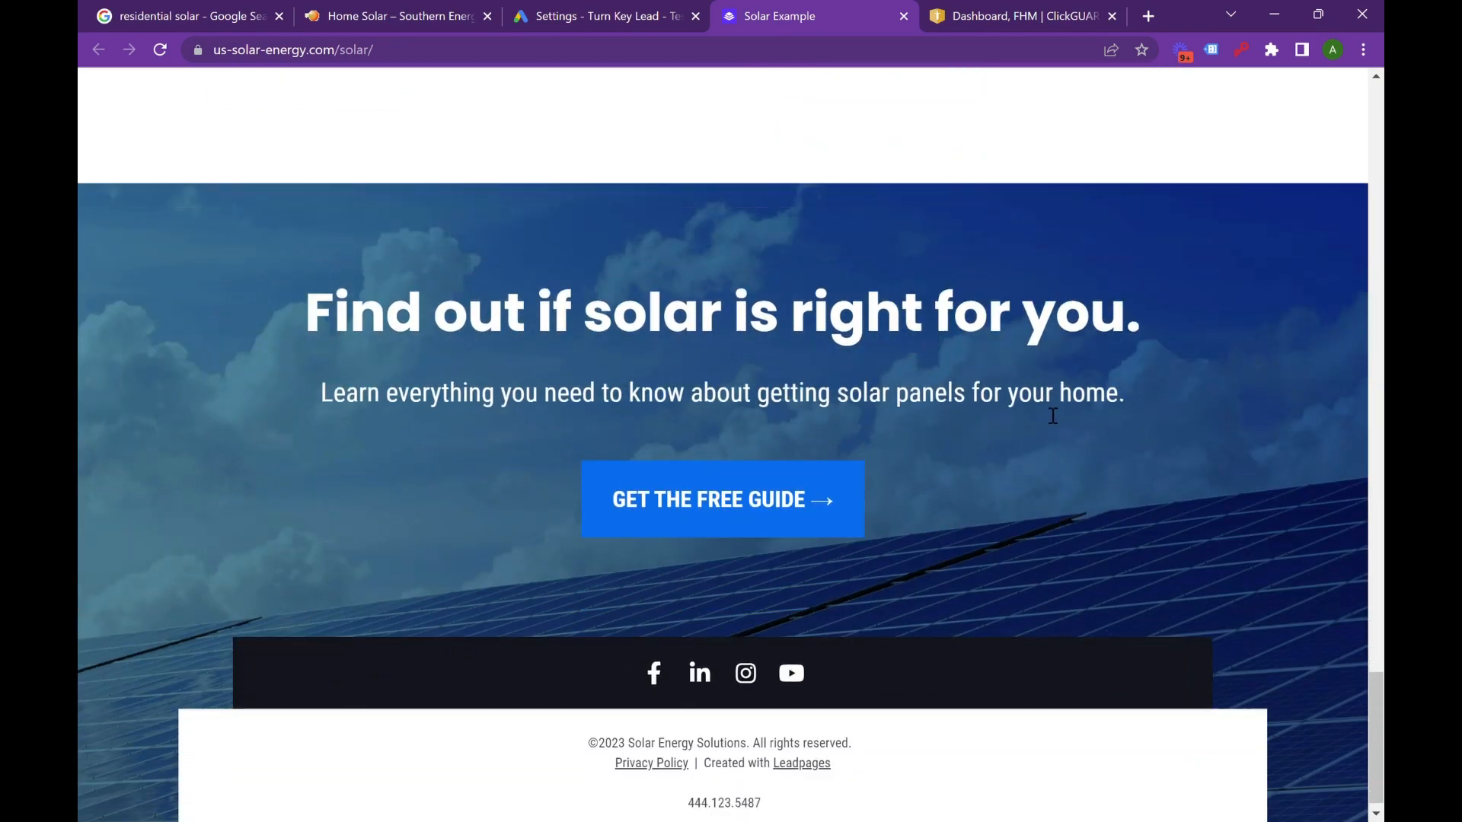
scroll(1033, 415, up, 10)
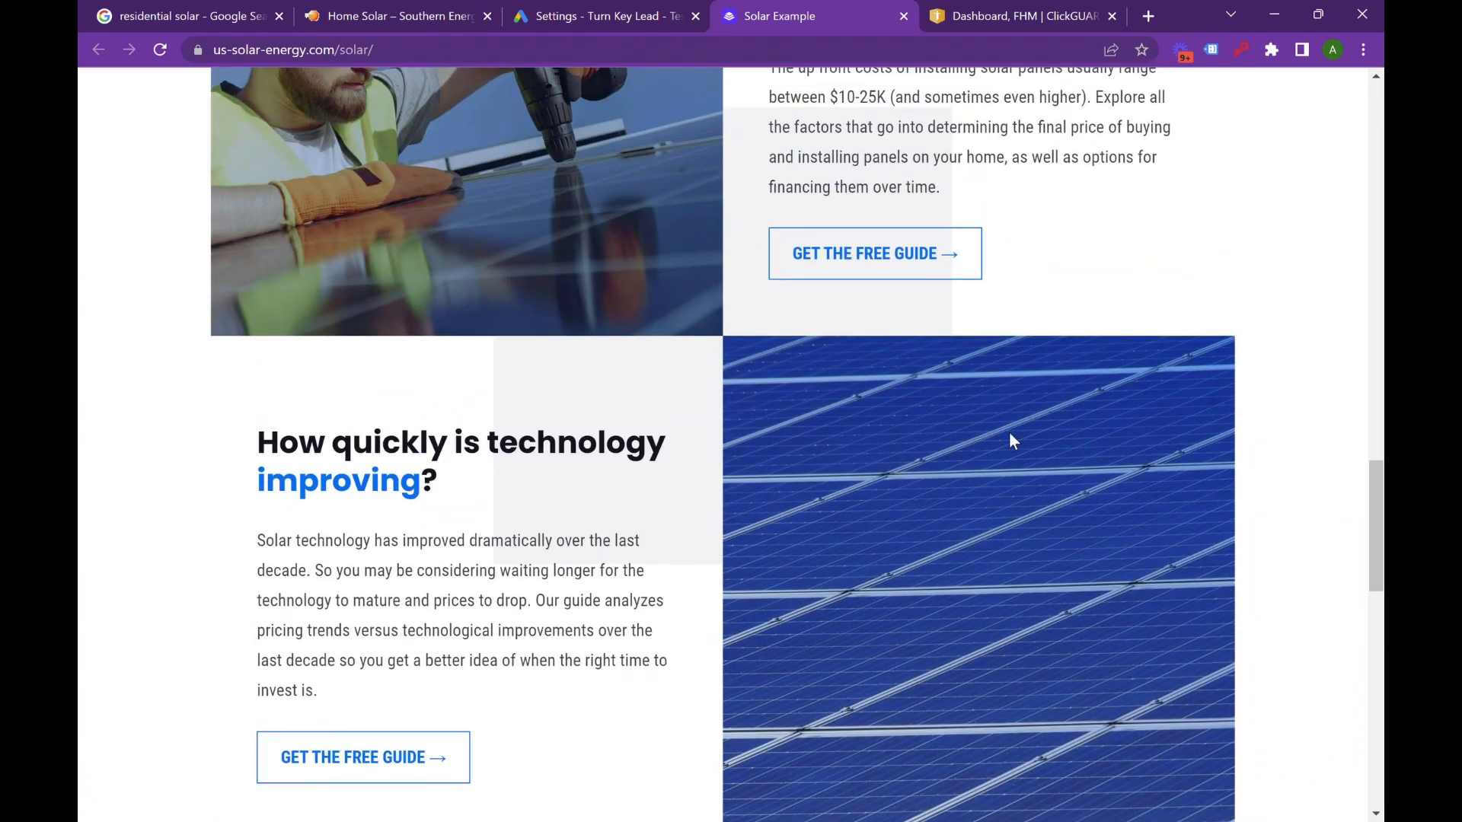
scroll(524, 317, up, 20)
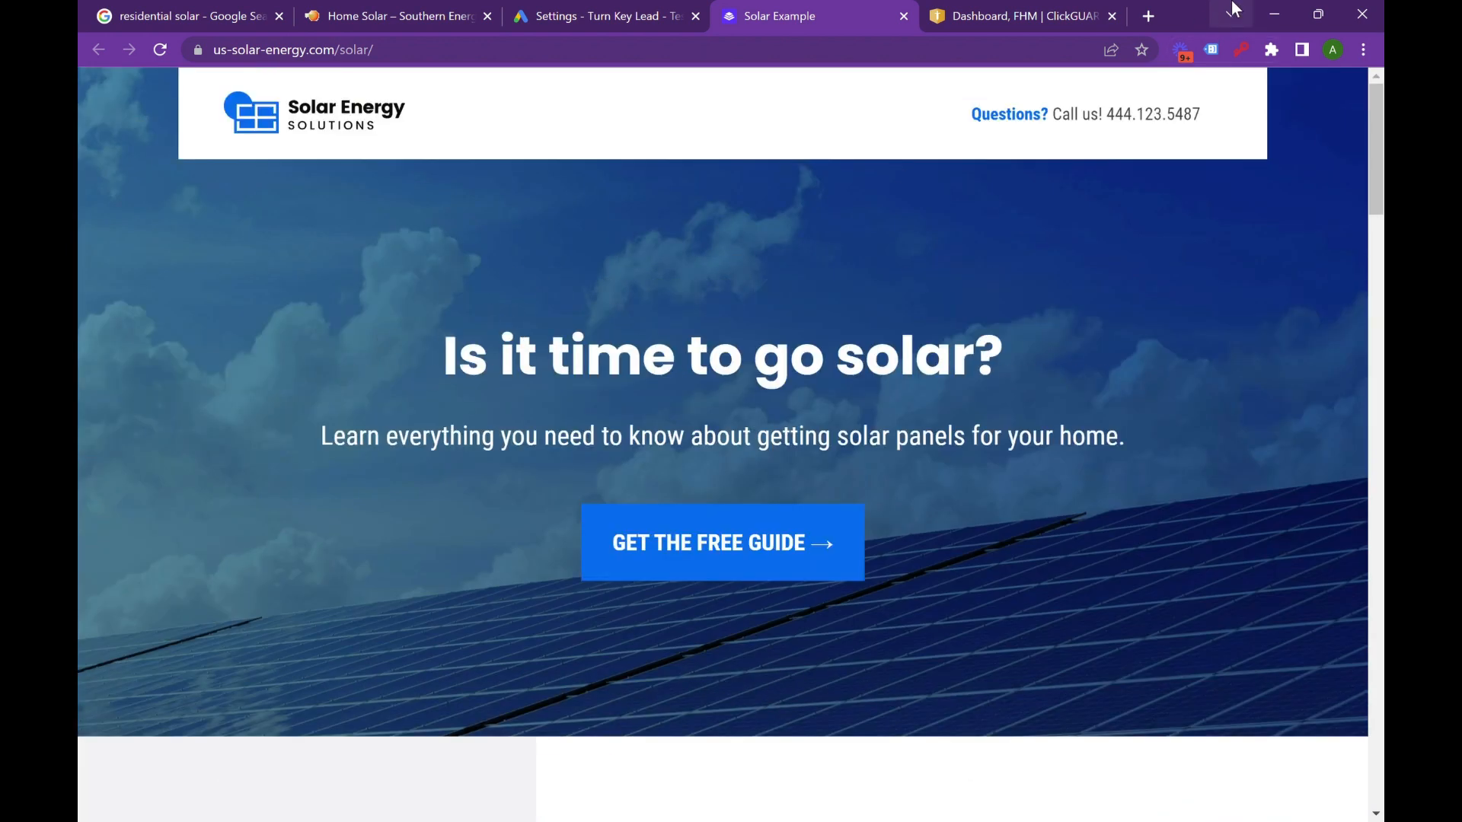
Step: Search Google for "google site performance" in a new browser tab
click(1154, 11)
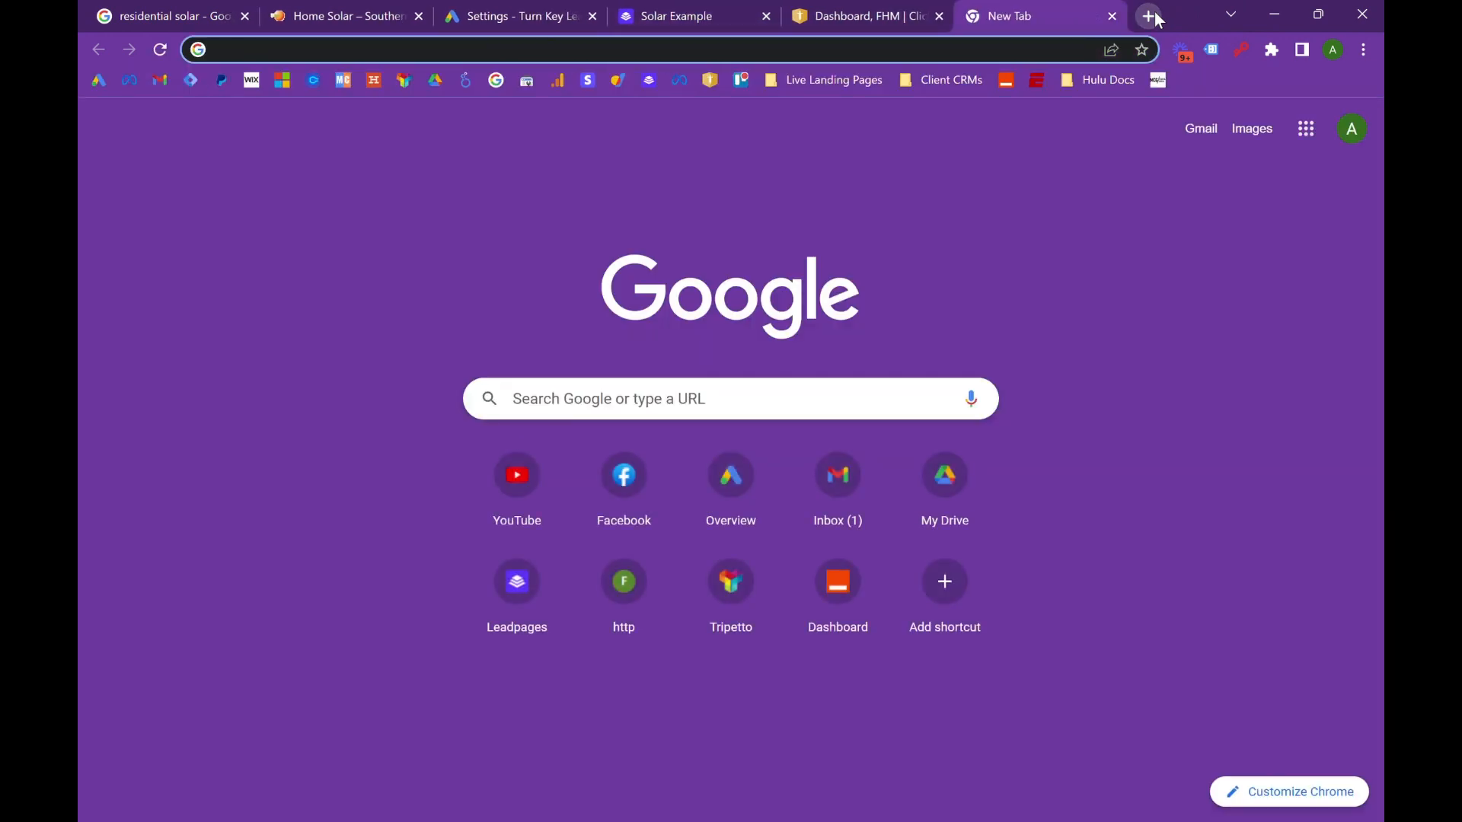
text(goo)
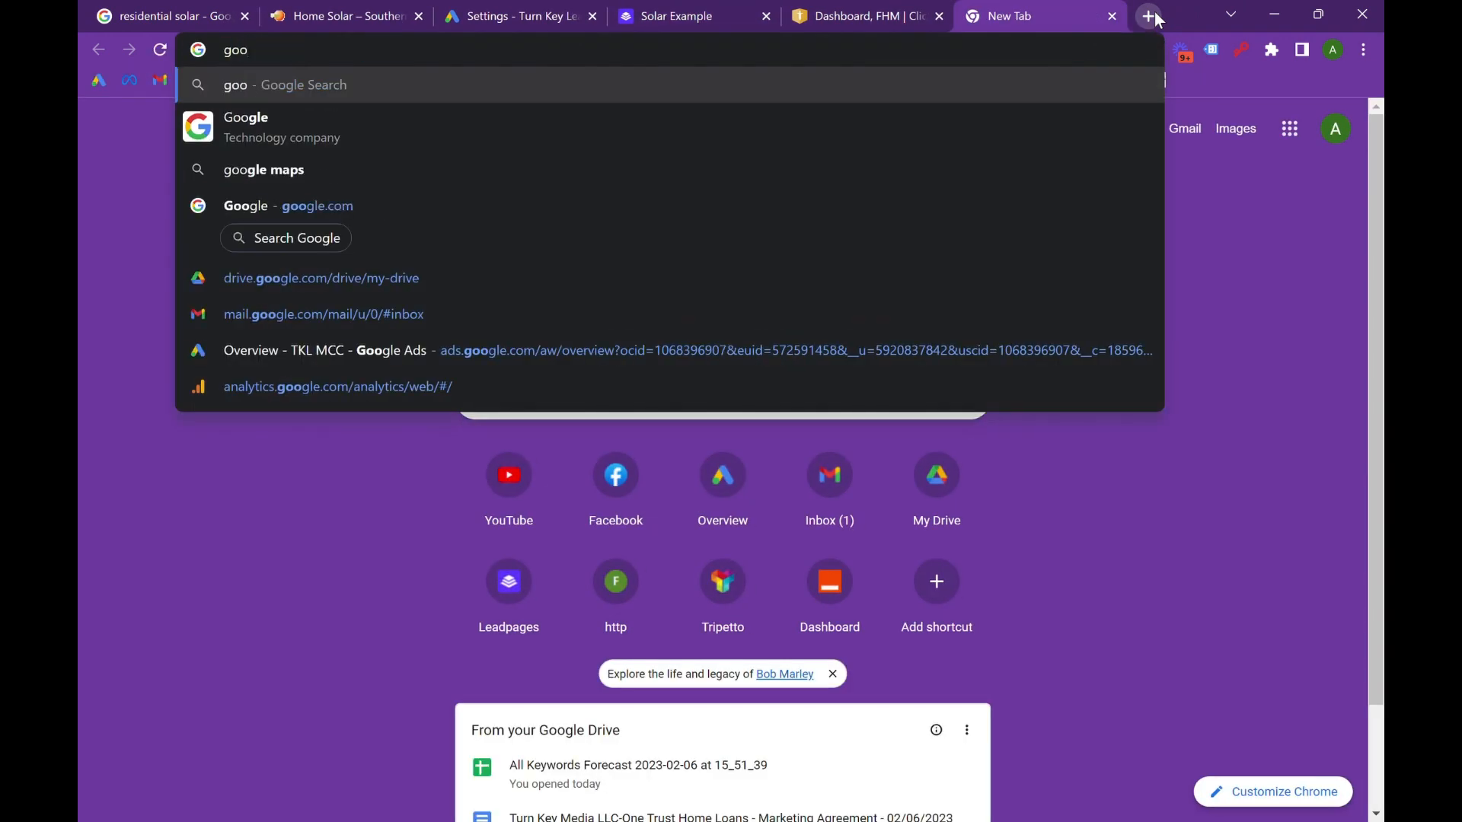
text(gle site perfo)
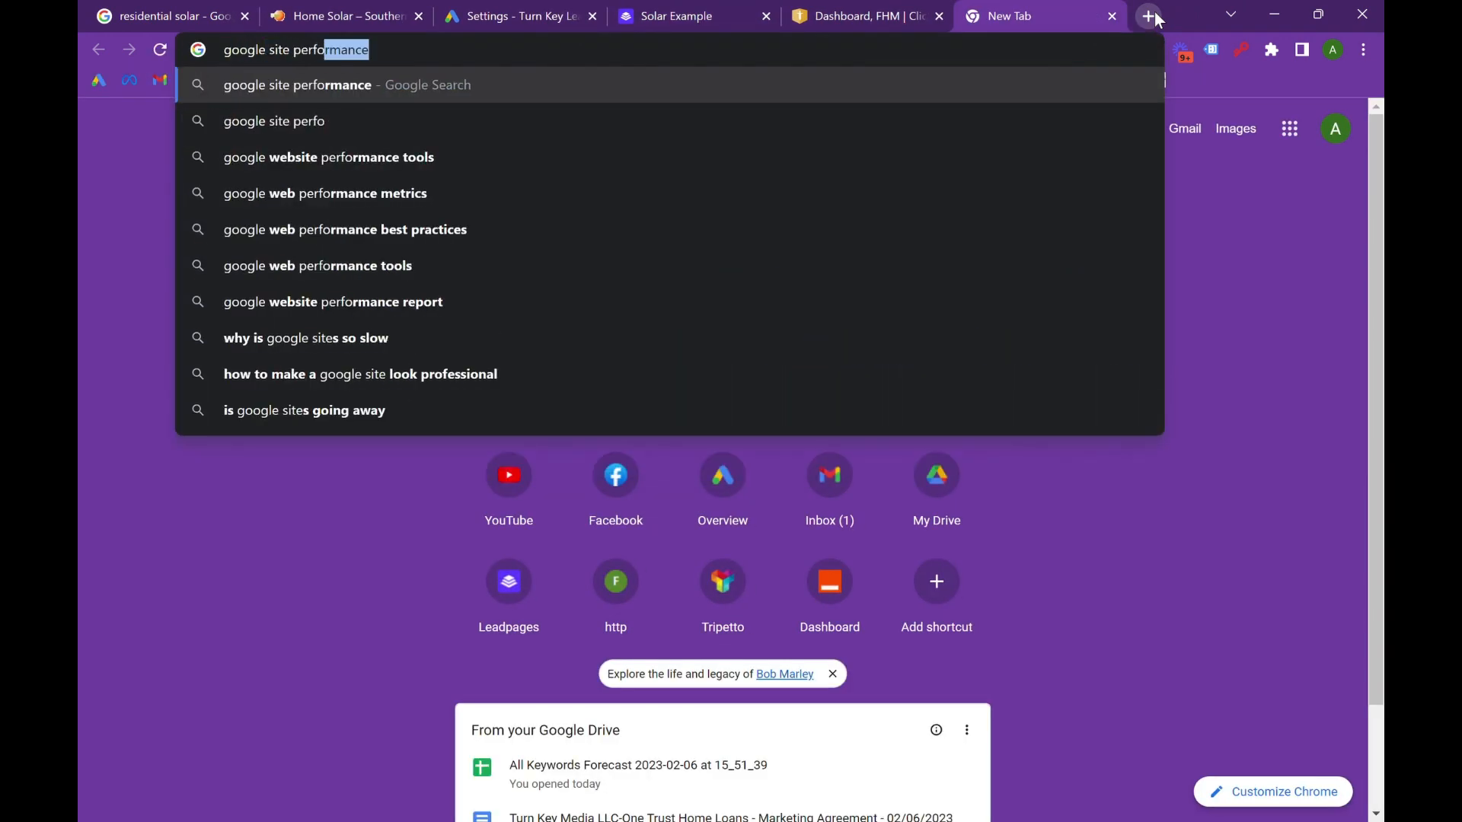
key(Return)
click(663, 16)
key(ctrl+l)
key(ctrl+c)
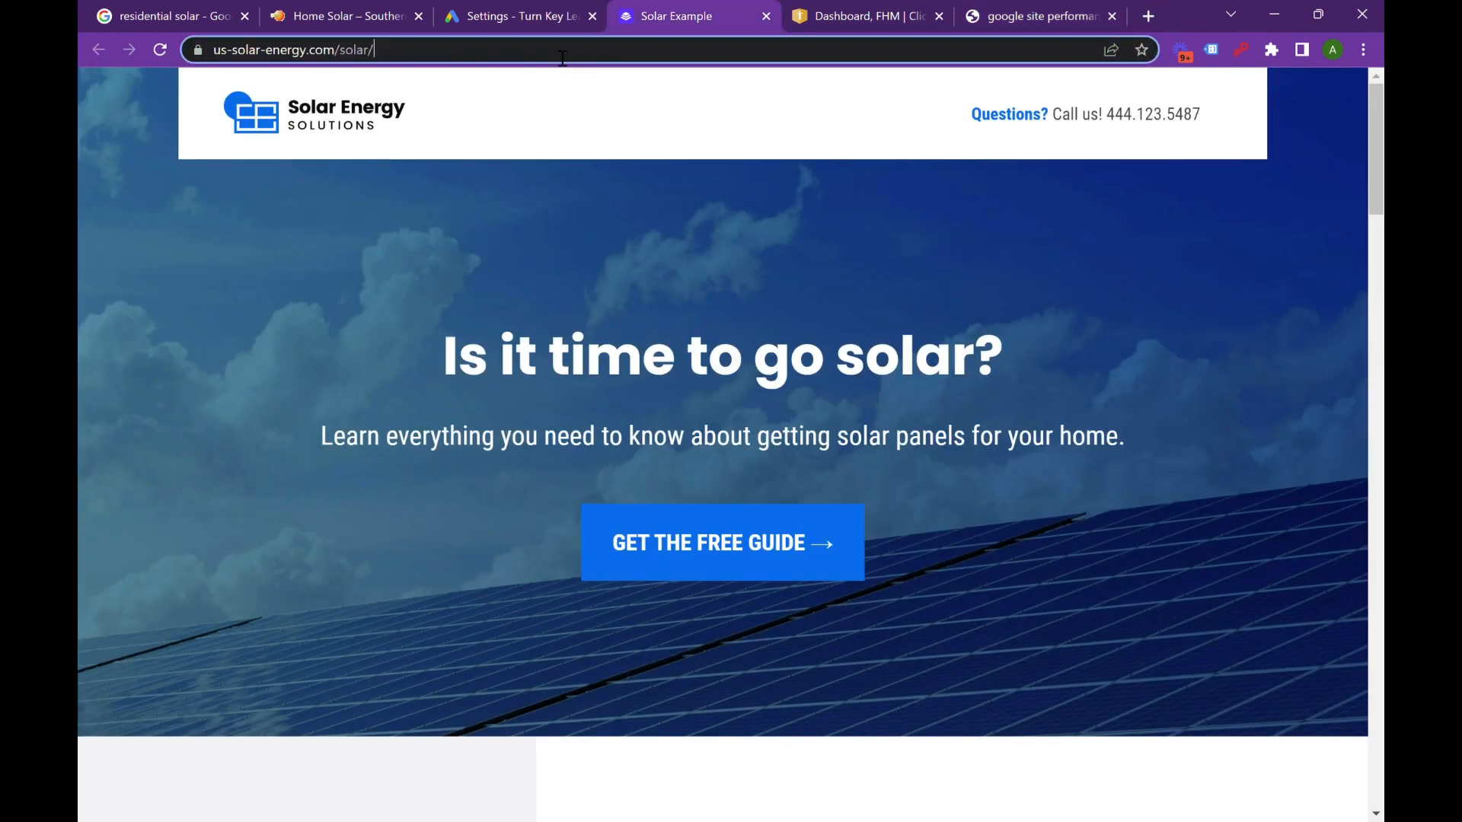
click(1035, 16)
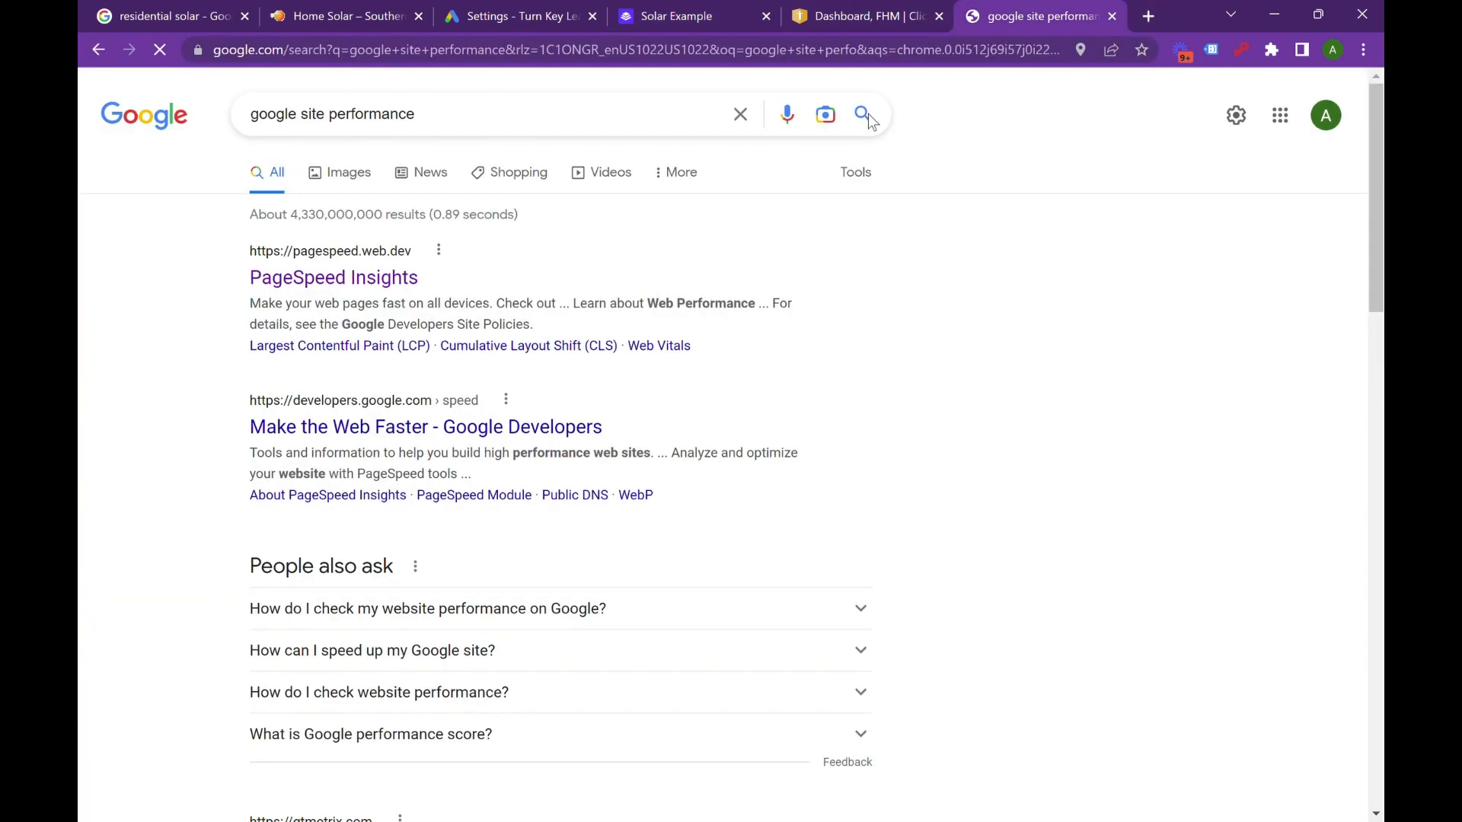
click(377, 279)
click(457, 176)
key(ctrl+v)
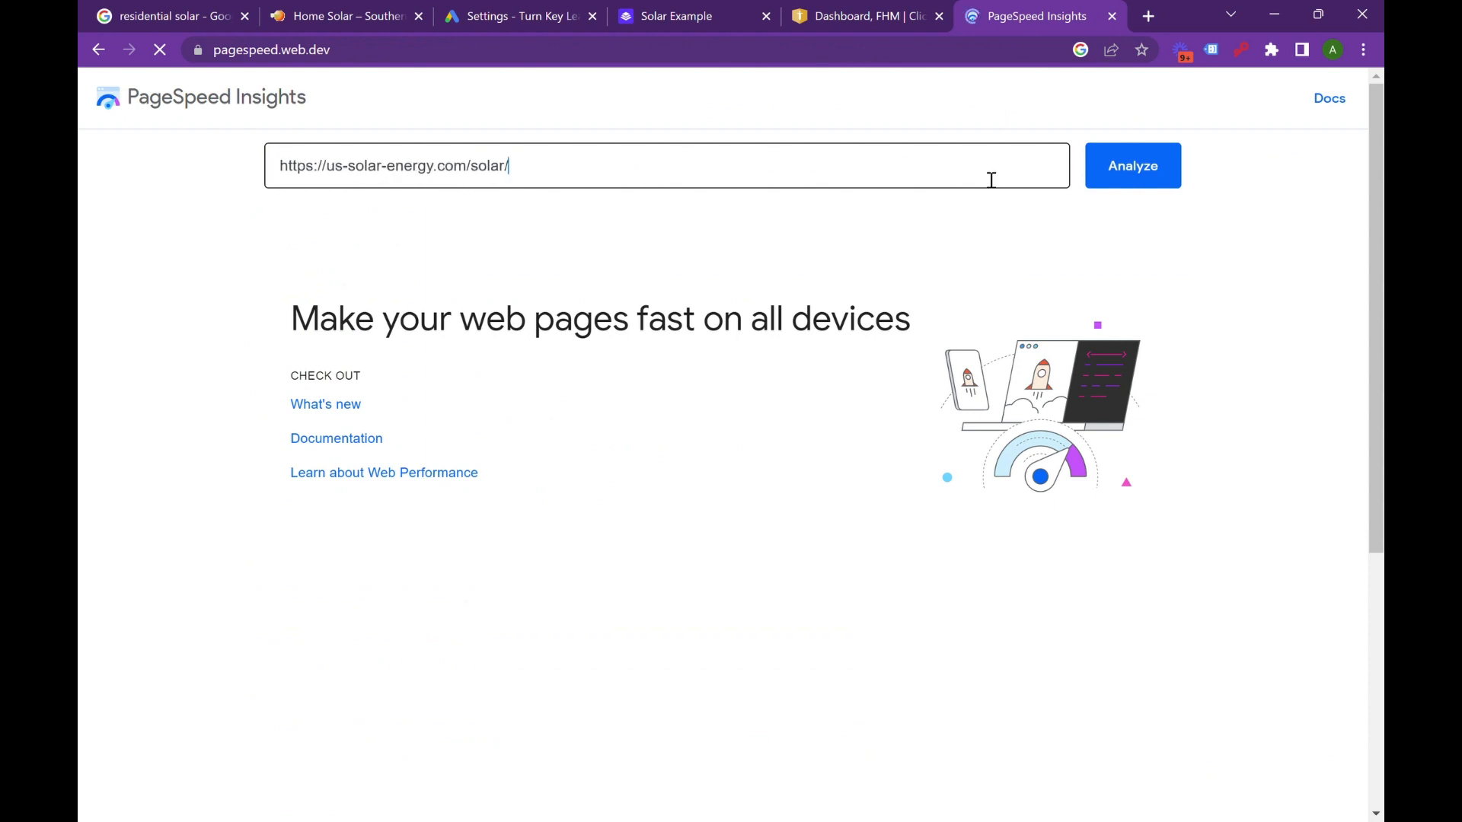
click(1096, 171)
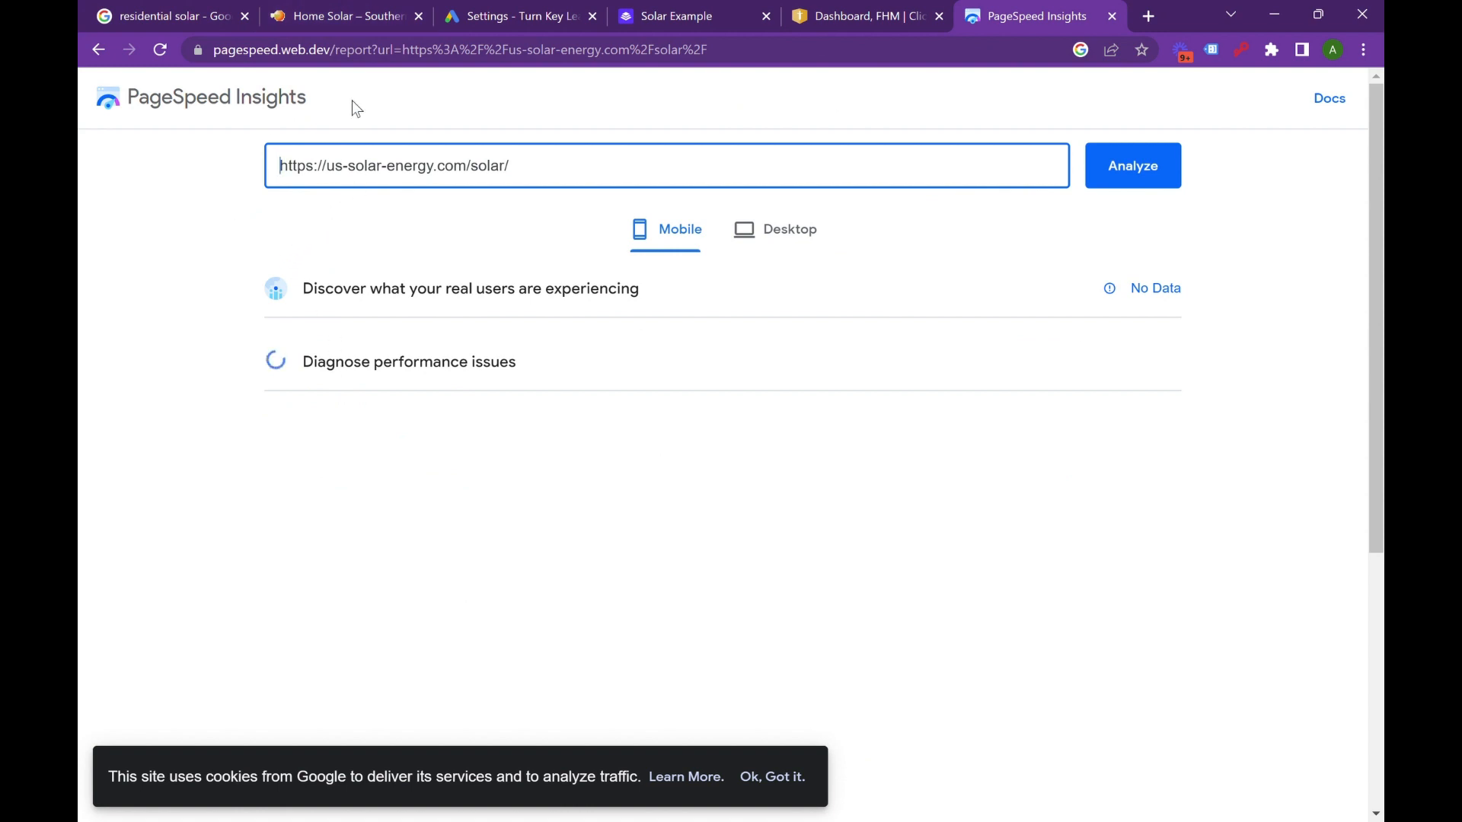
Step: Select the Southern Energy landing page's address up to home-solar-ppc, leaving out the campaign tracking parameters
click(332, 13)
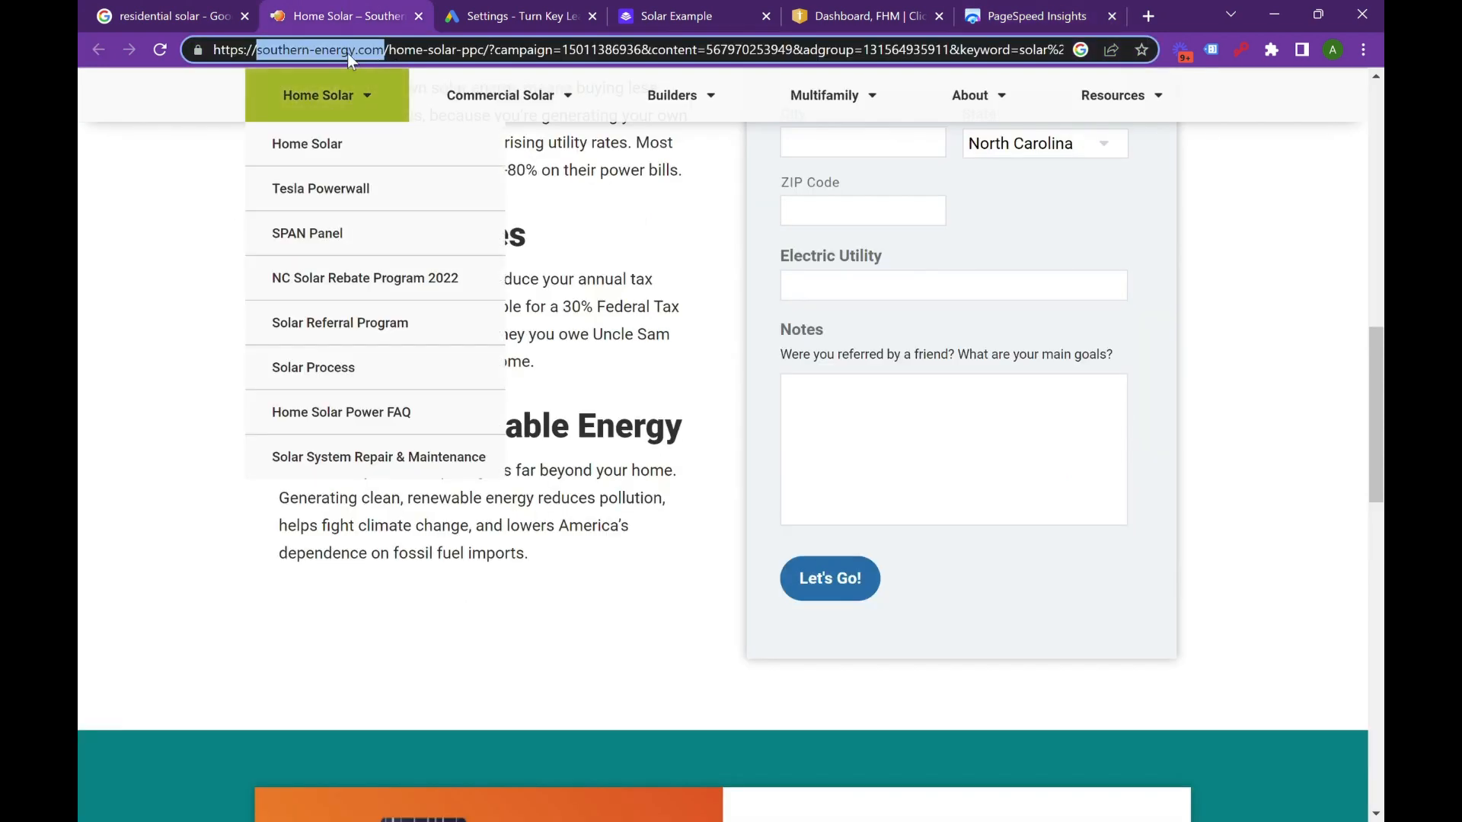
drag(499, 57, 88, 83)
click(480, 51)
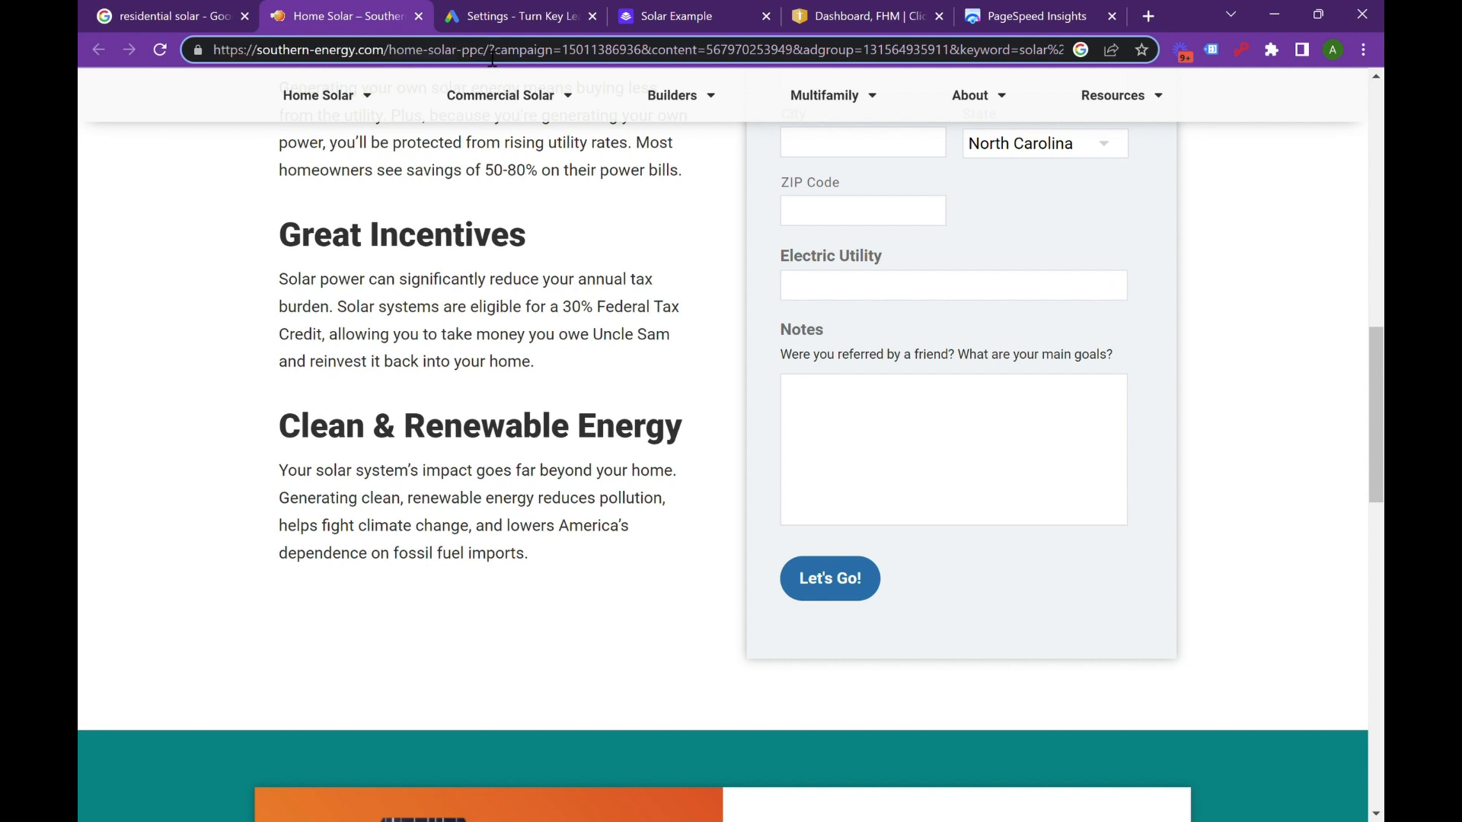
drag(492, 58, 216, 50)
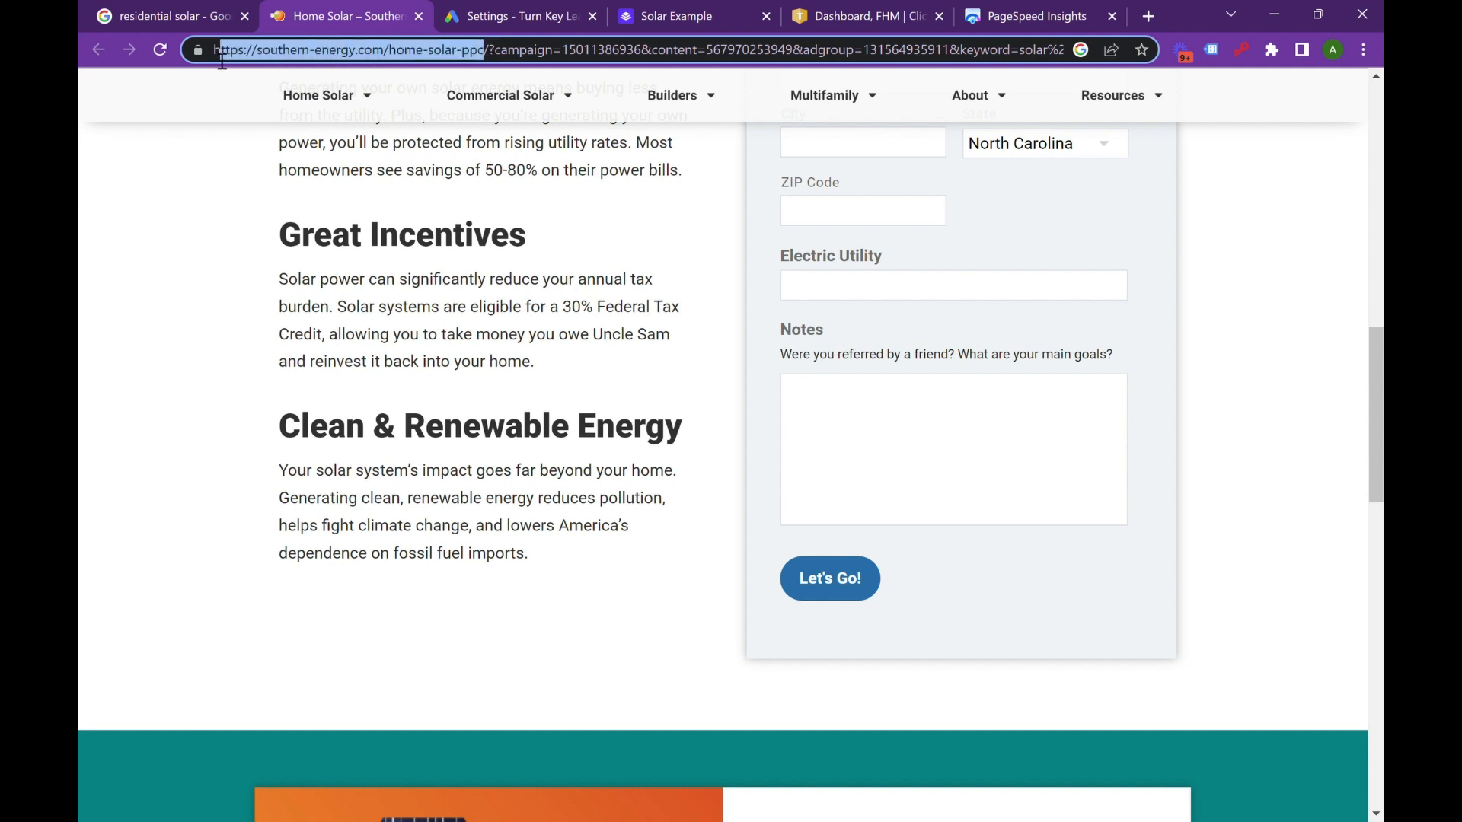
Step: Return to PageSpeed Insights and review the Solar Example page's mobile and desktop performance results
click(975, 10)
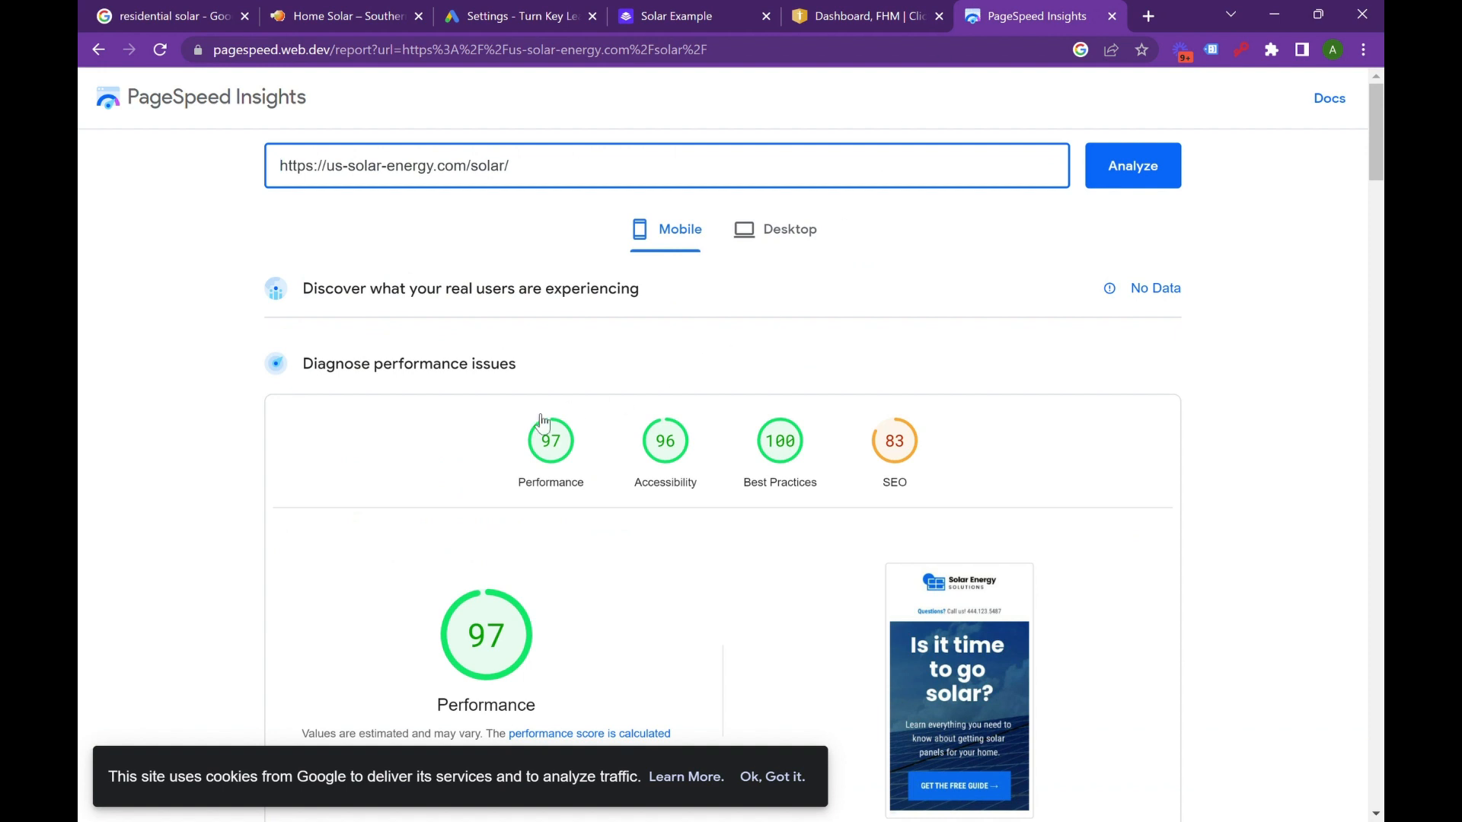
scroll(686, 429, down, 2)
scroll(654, 417, up, 2)
click(787, 236)
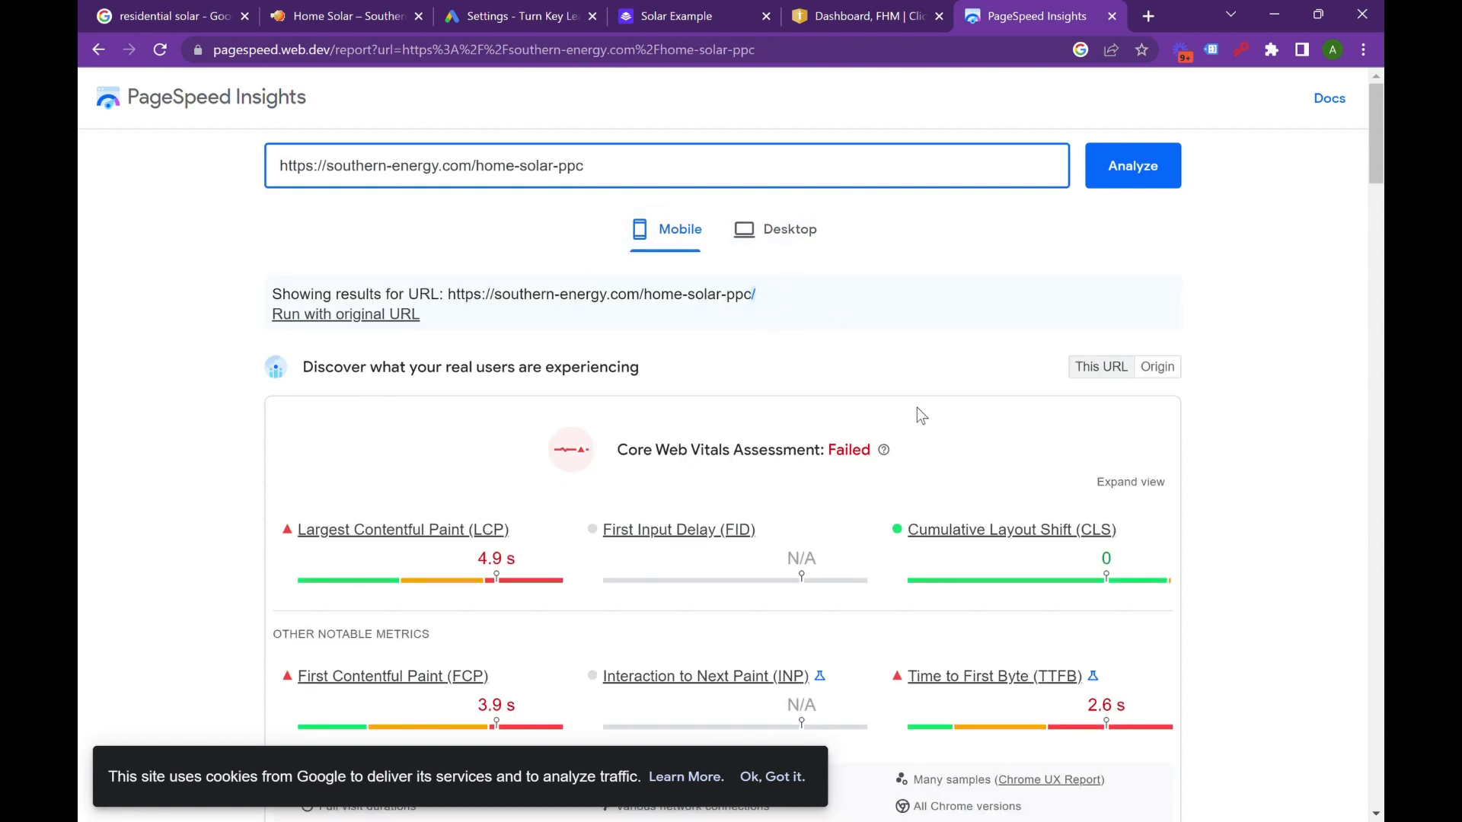
Step: Examine the mobile and desktop performance results for southern-energy.com/home-solar-ppc and exit the unresponsive report page
scroll(724, 463, down, 10)
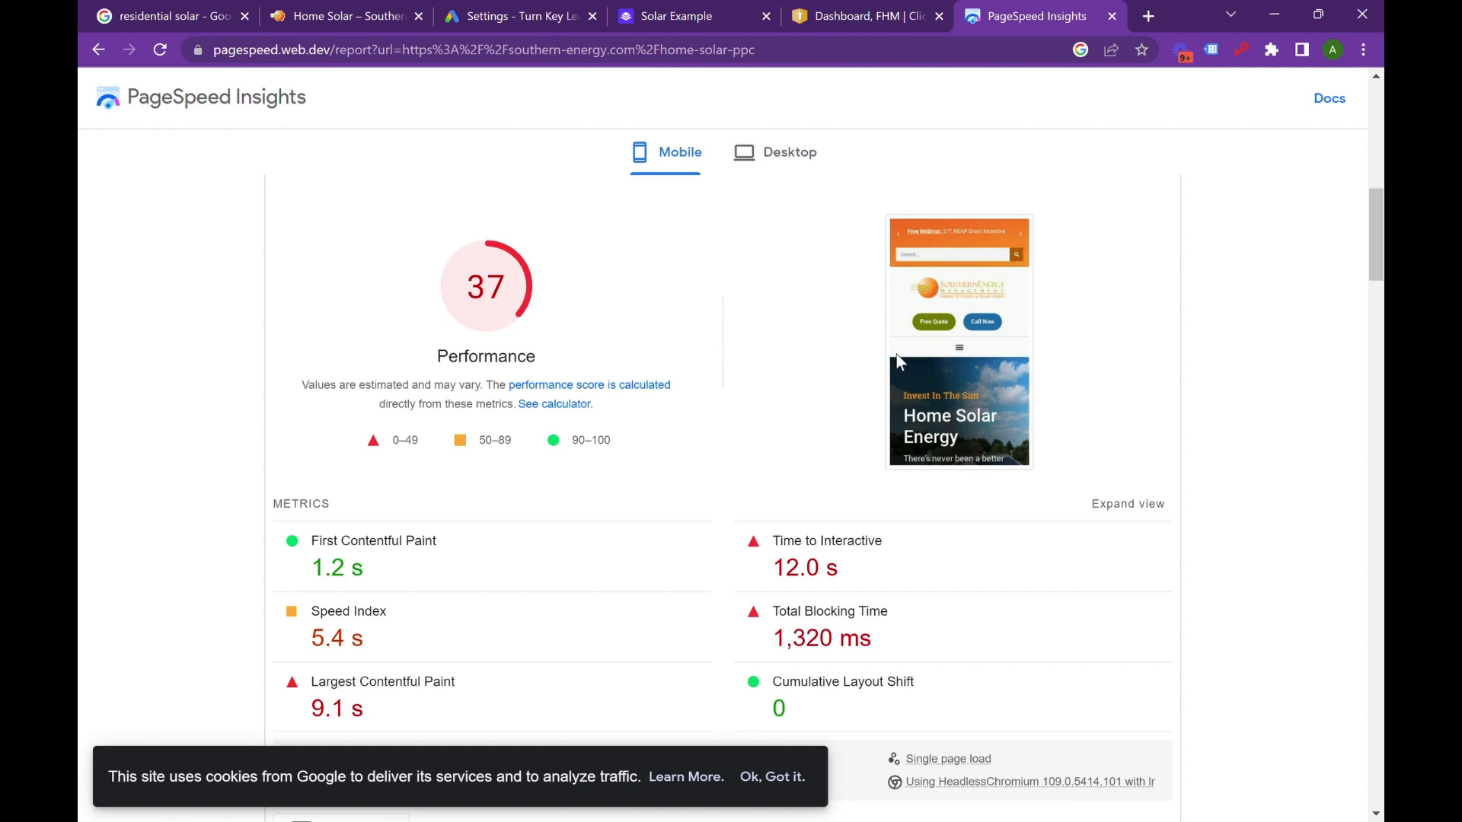
scroll(868, 355, down, 5)
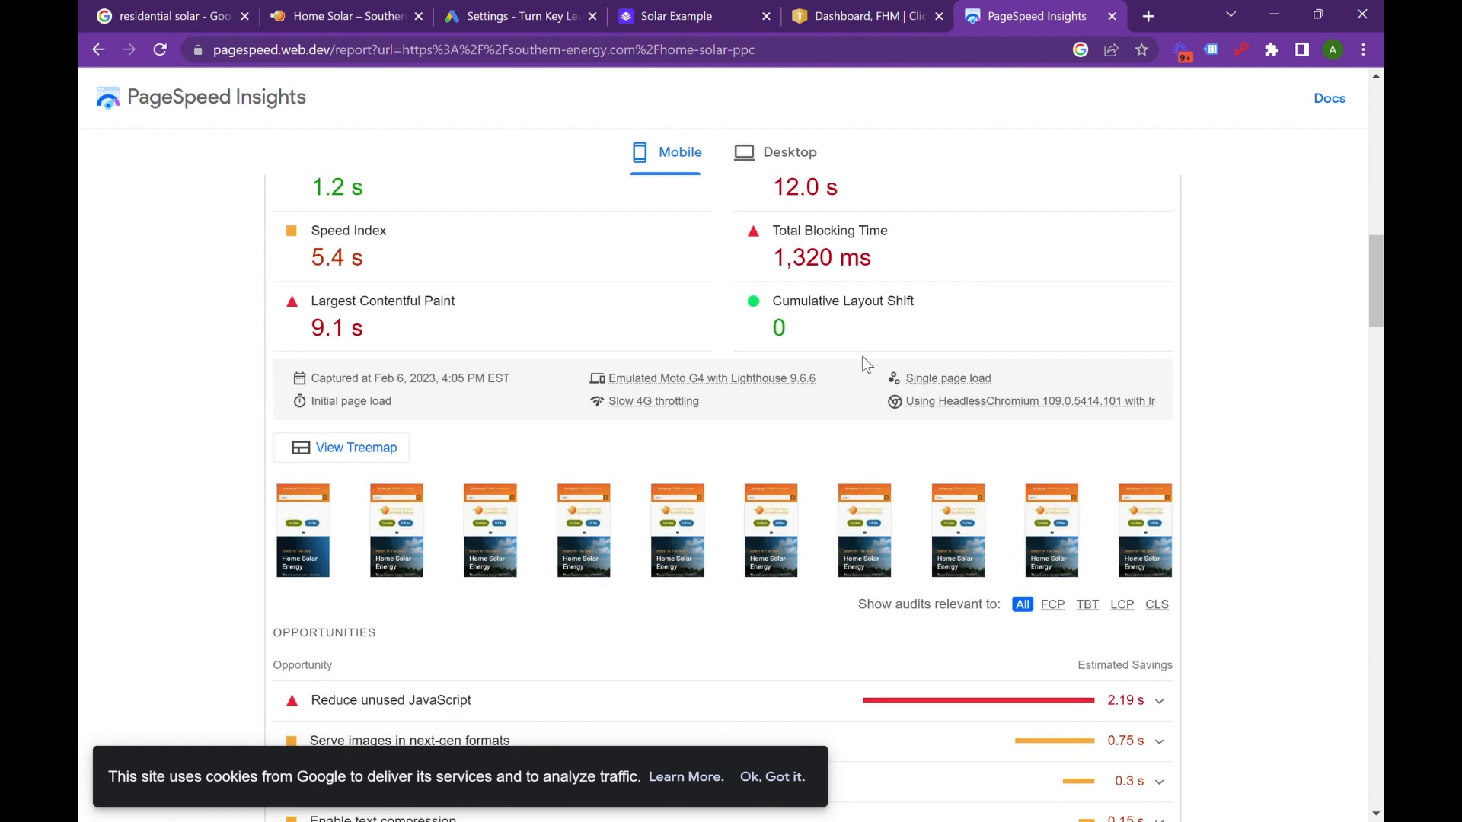
scroll(969, 386, up, 5)
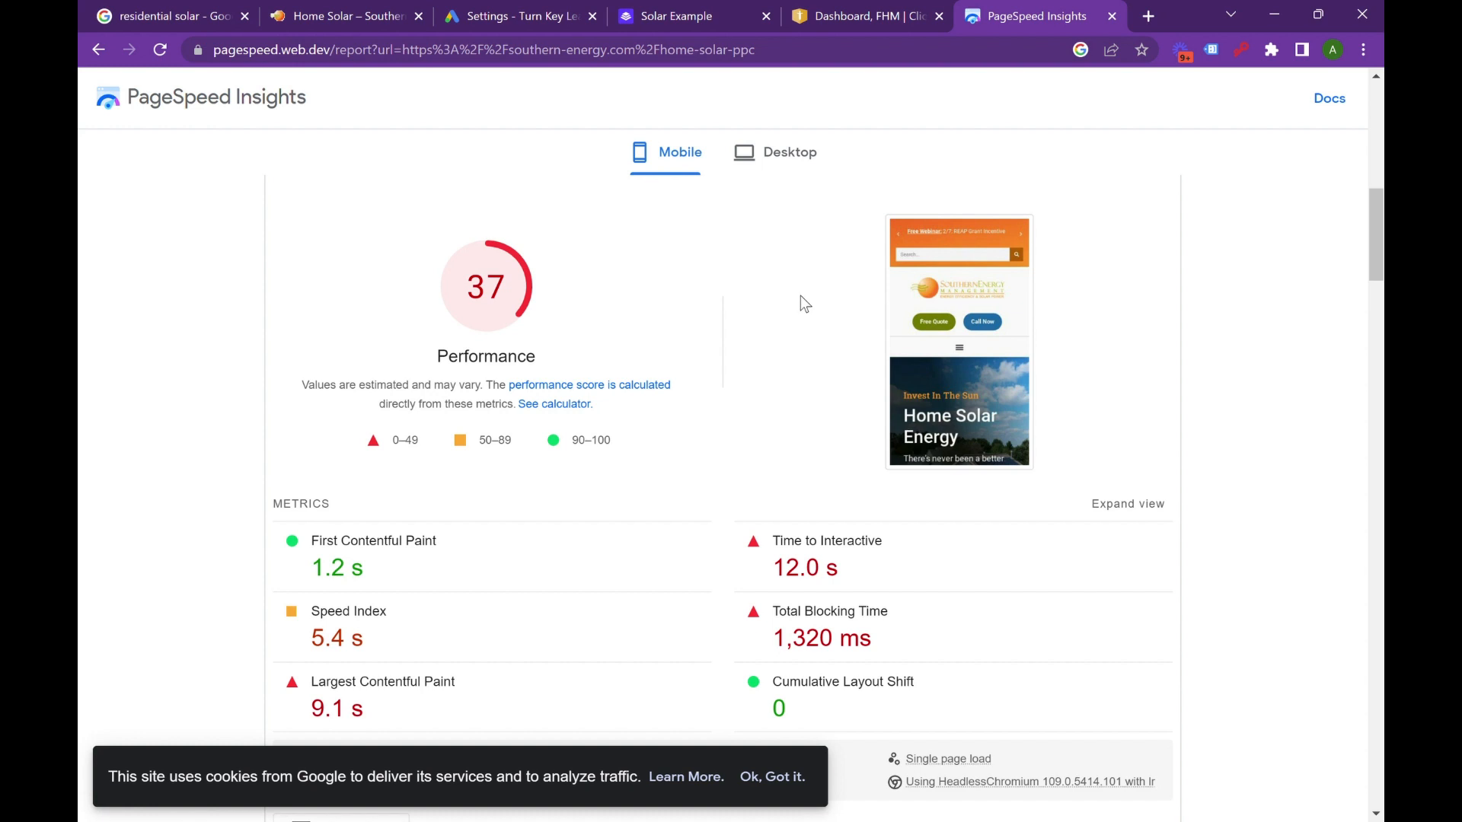
click(788, 152)
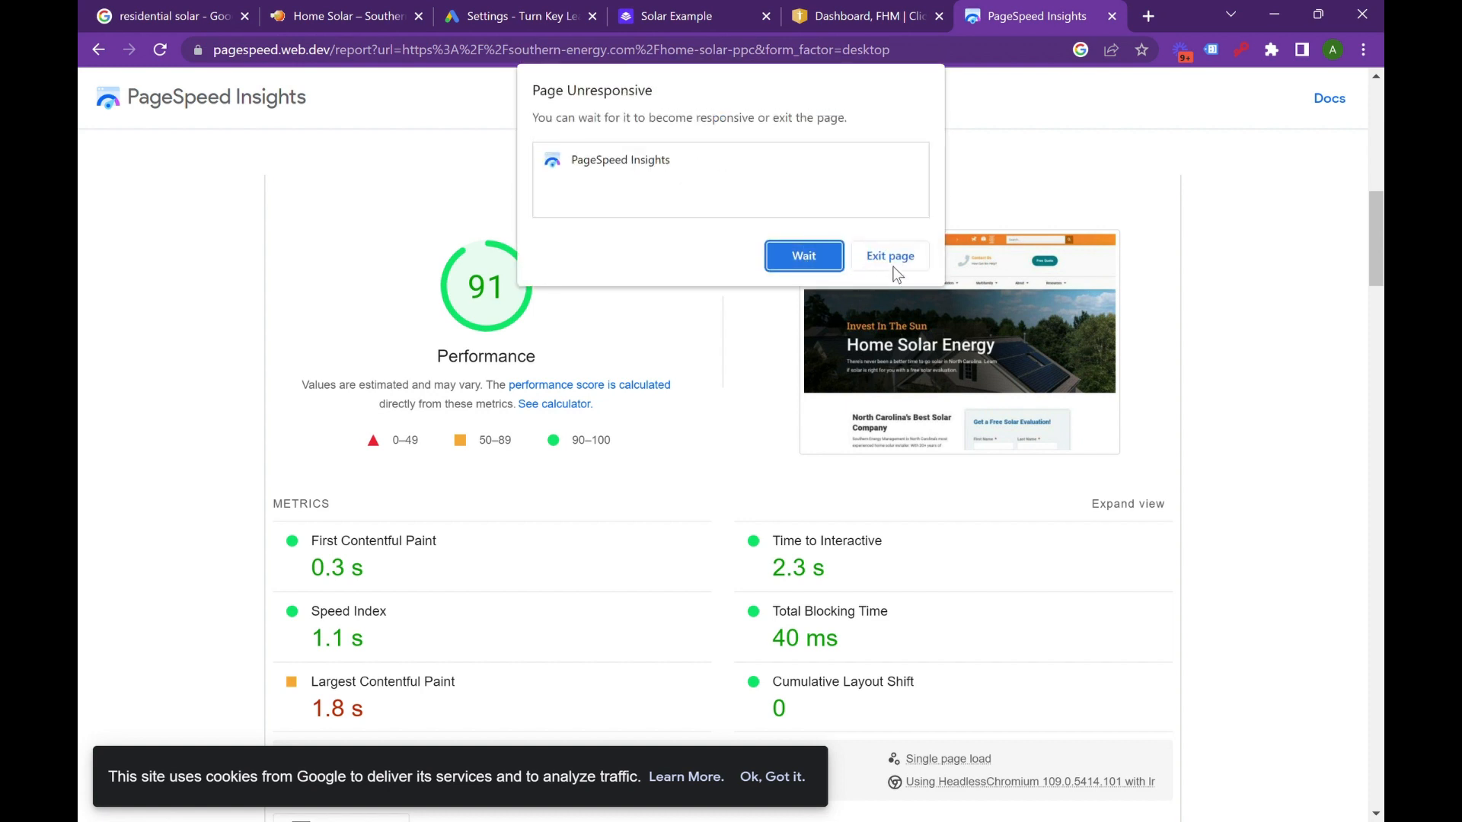
click(898, 259)
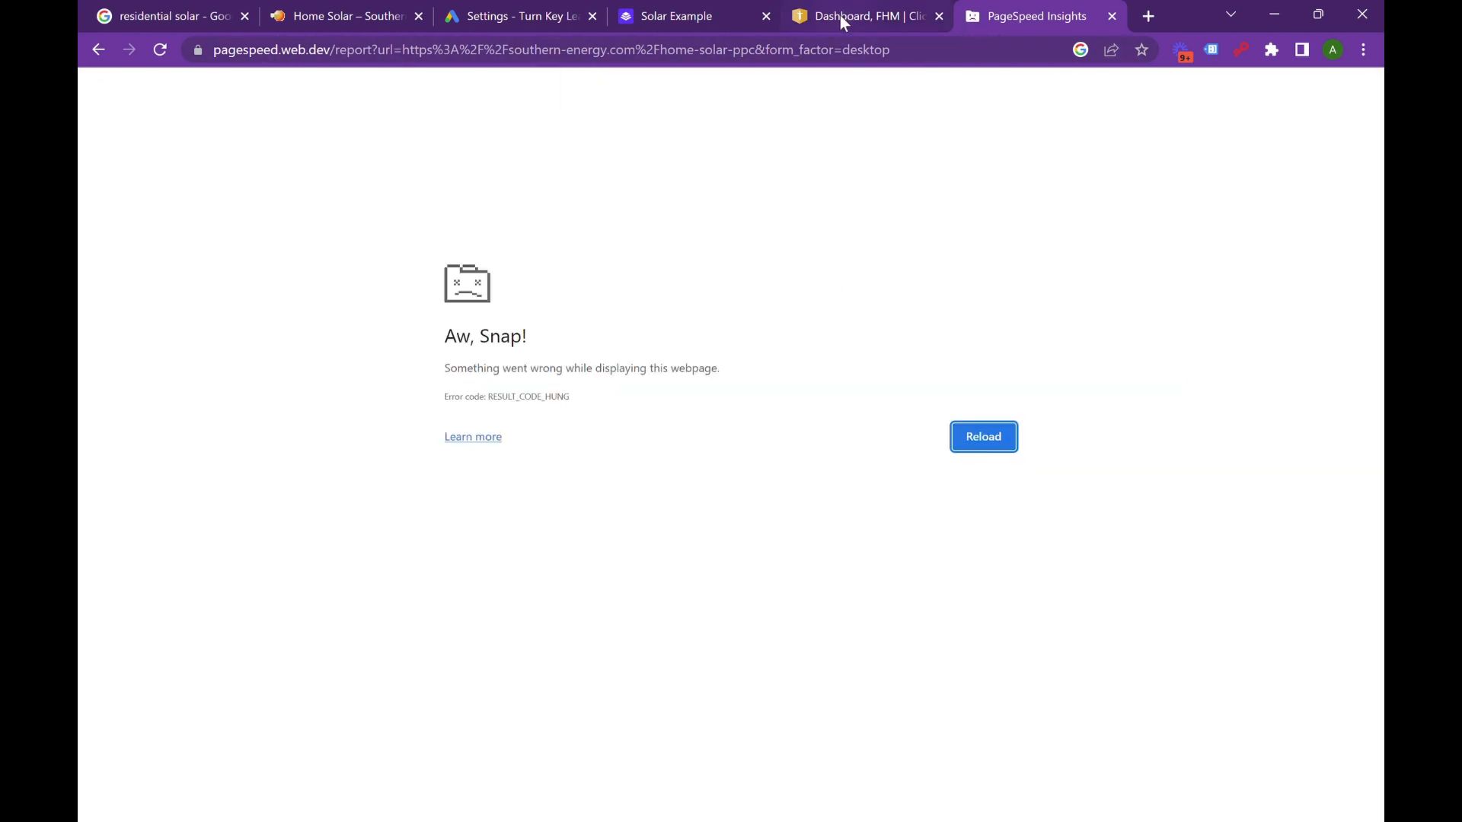
Step: Switch to the ClickGUARD dashboard and inspect the invalid clicks share in this month's Ad Click Traffic chart
click(839, 15)
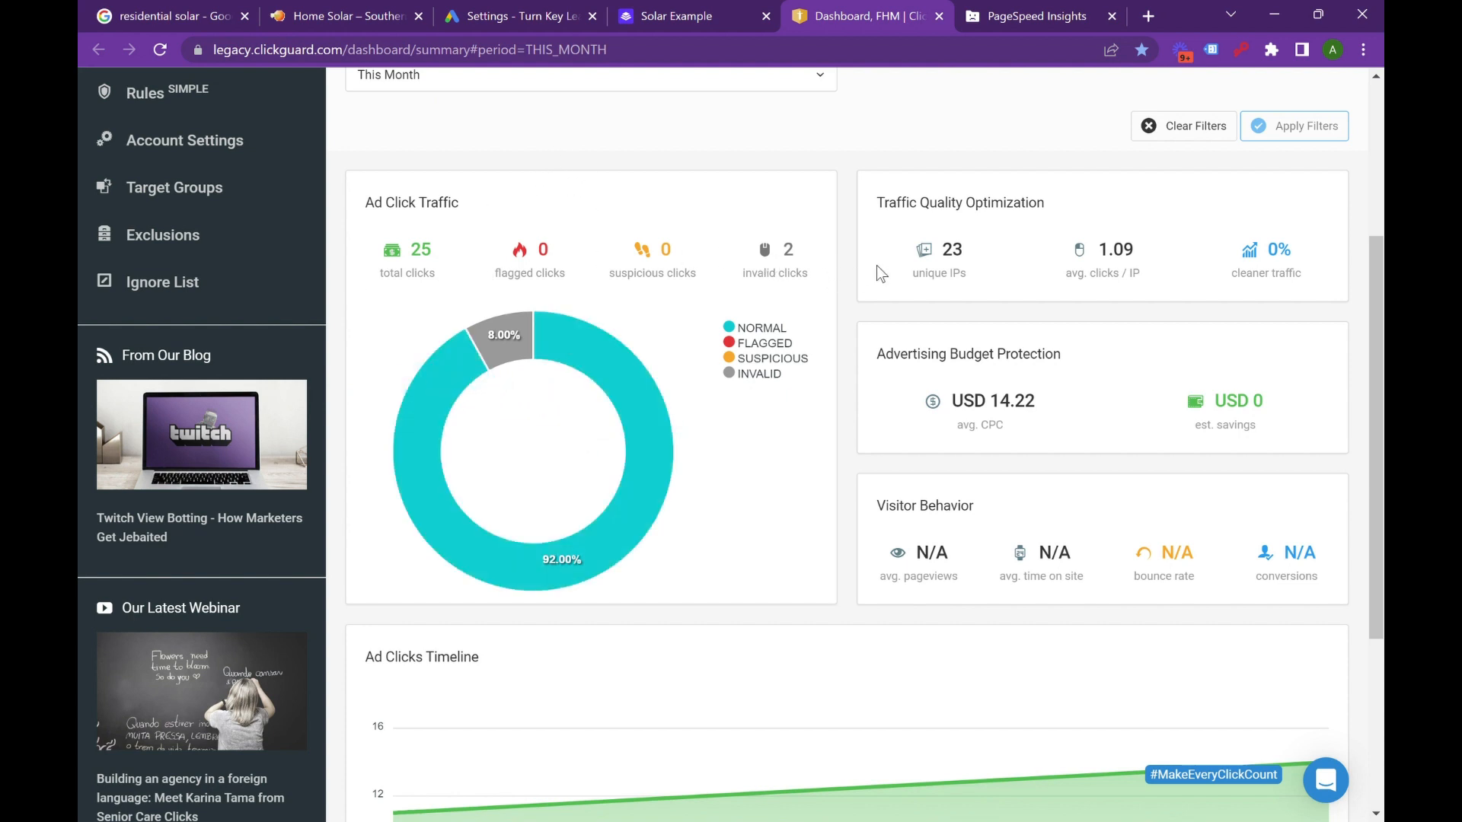
mouse_move(600, 335)
mouse_move(522, 335)
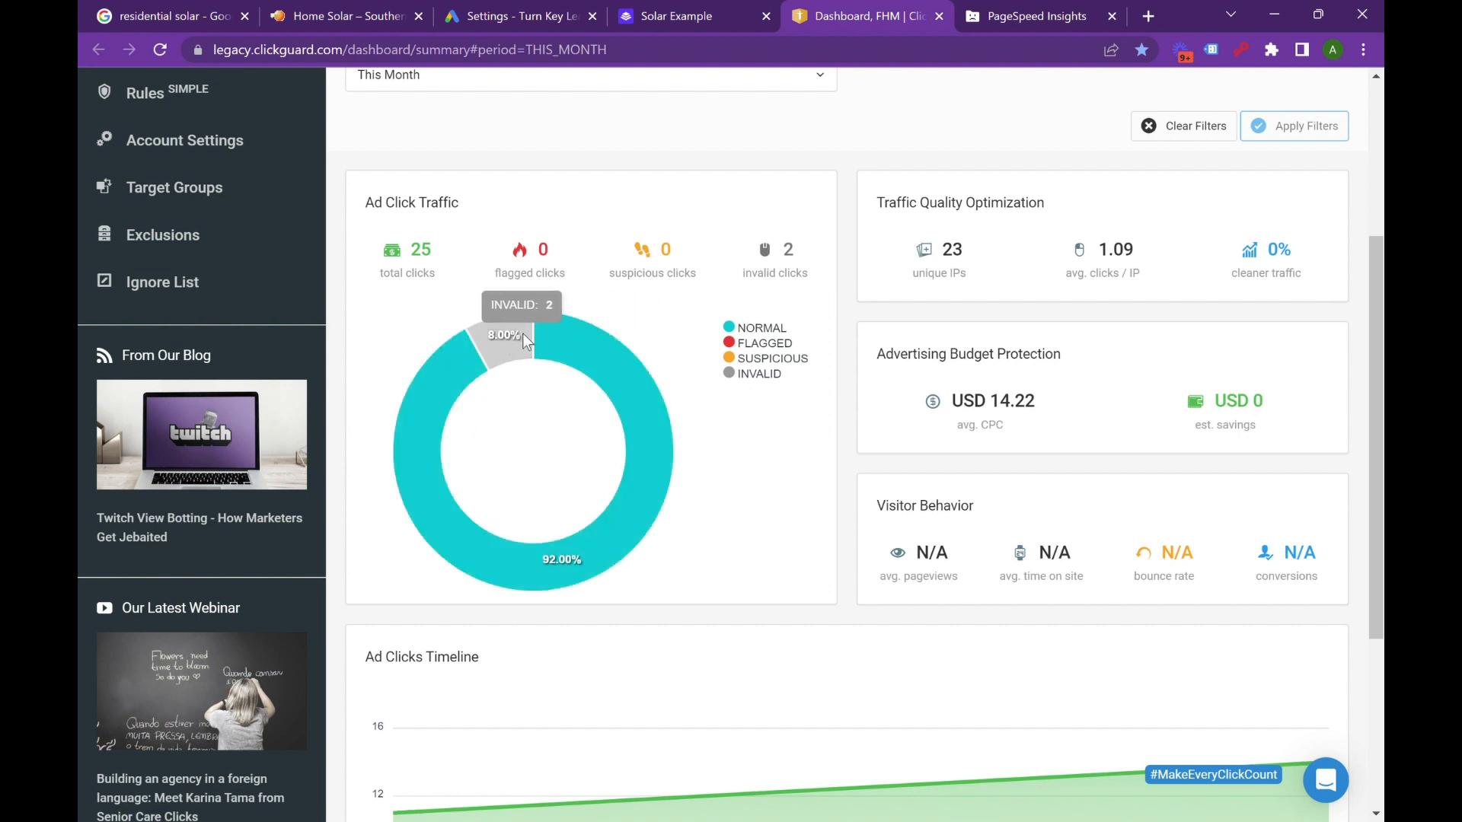